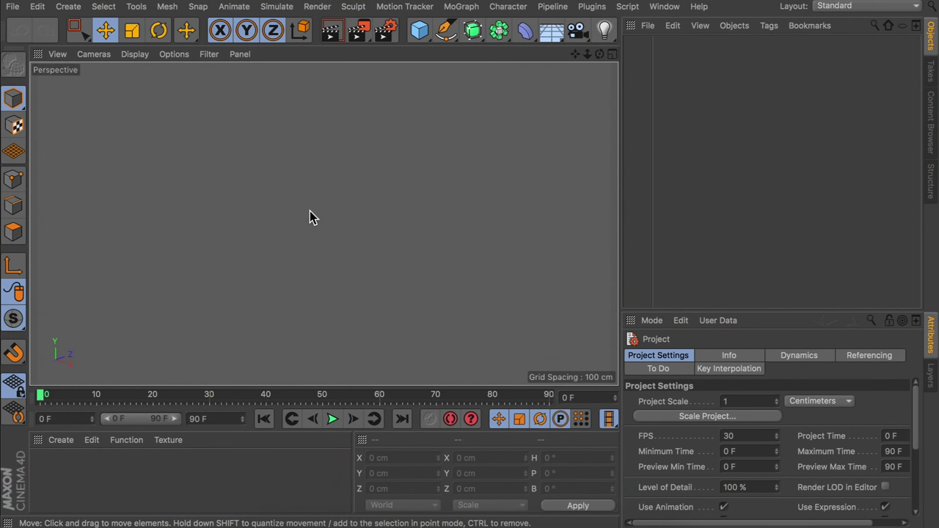
# Add a Polygon primitive and set its height to 320 cm and width to 200 cm
pyautogui.moveTo(415, 33); pyautogui.dragTo(634, 74)
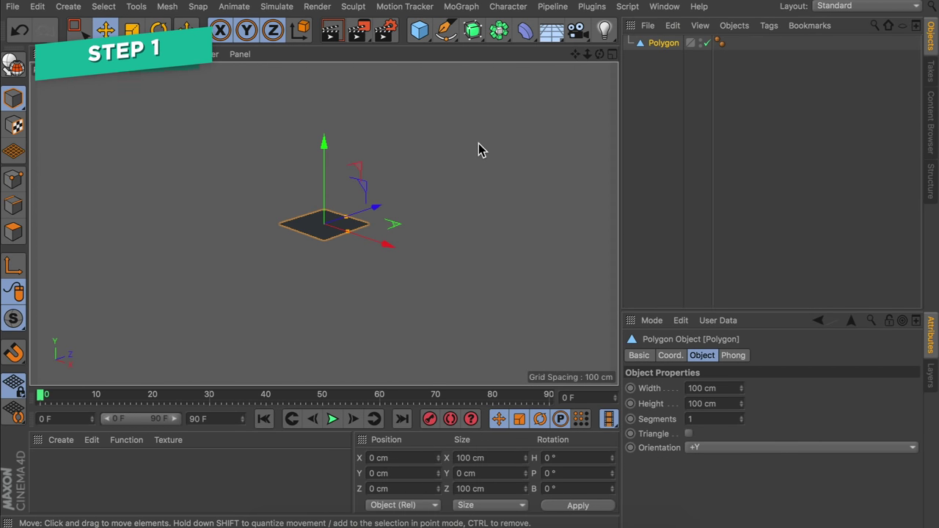
pyautogui.moveTo(345, 224); pyautogui.dragTo(371, 208)
pyautogui.doubleClick(721, 404)
pyautogui.write('320')
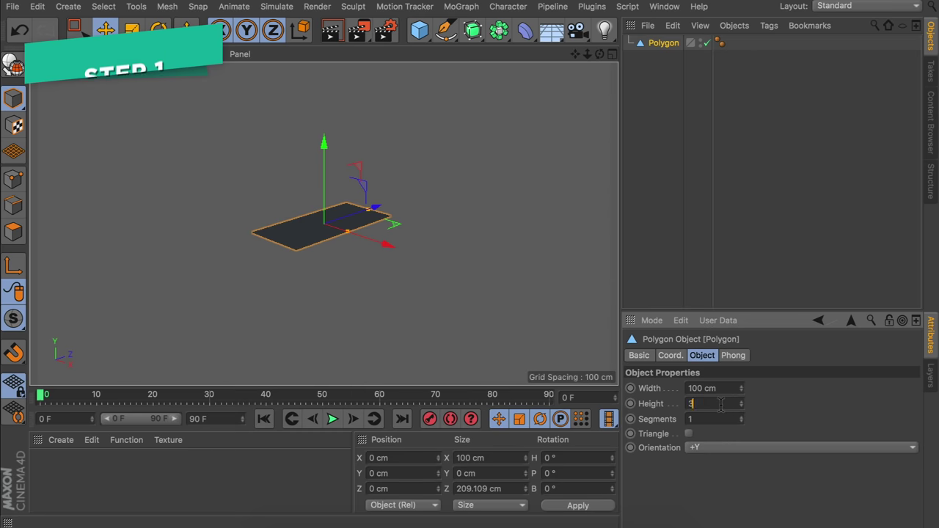
pyautogui.press('Return')
pyautogui.doubleClick(703, 389)
pyautogui.write('200')
pyautogui.press('Return')
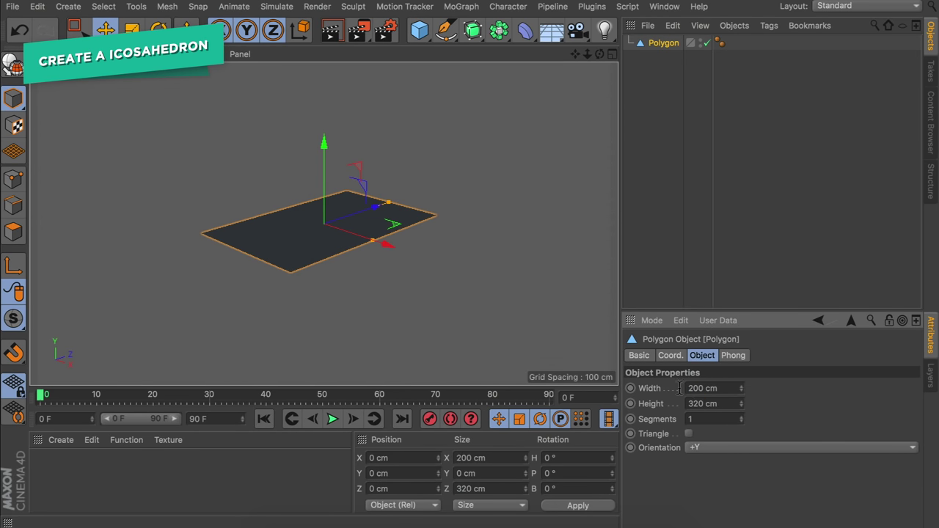
# Make the polygon editable and loop-cut it across the middle of its long sides at 50% offset
pyautogui.click(9, 62)
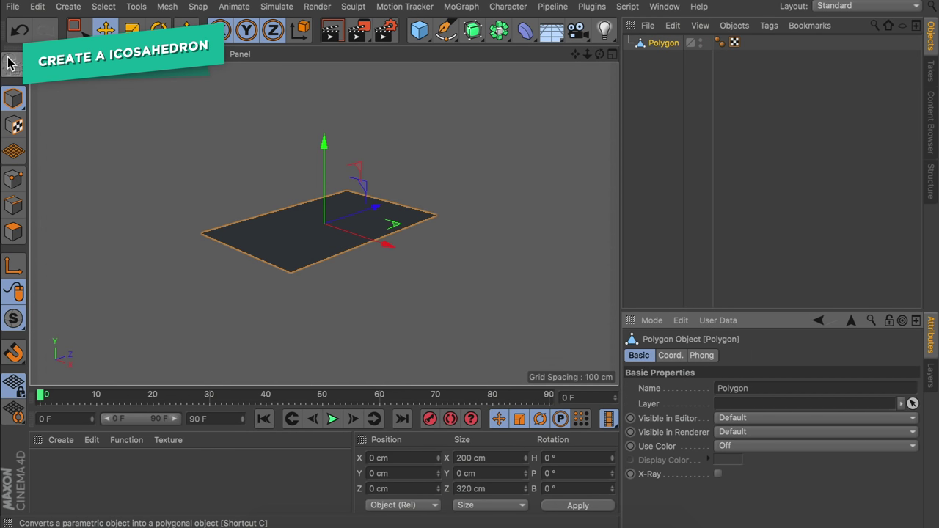
pyautogui.click(13, 206)
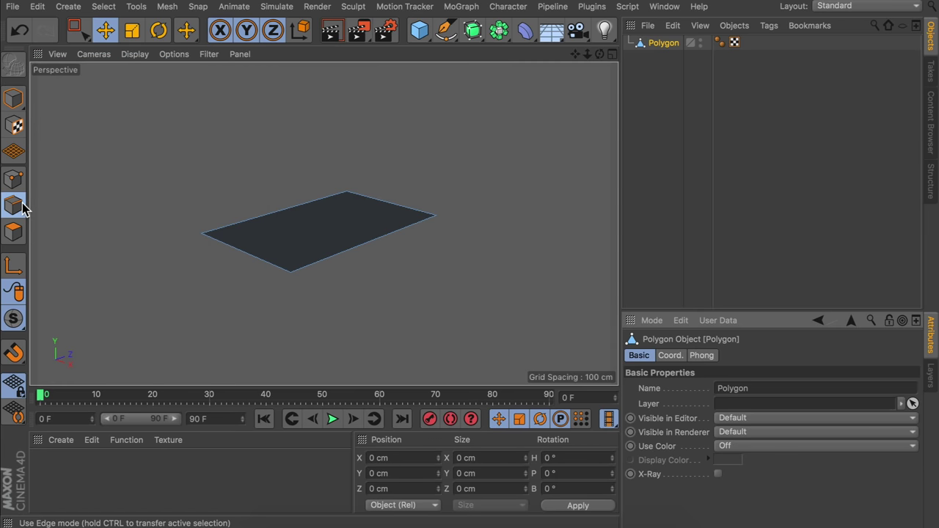
pyautogui.rightClick(307, 243)
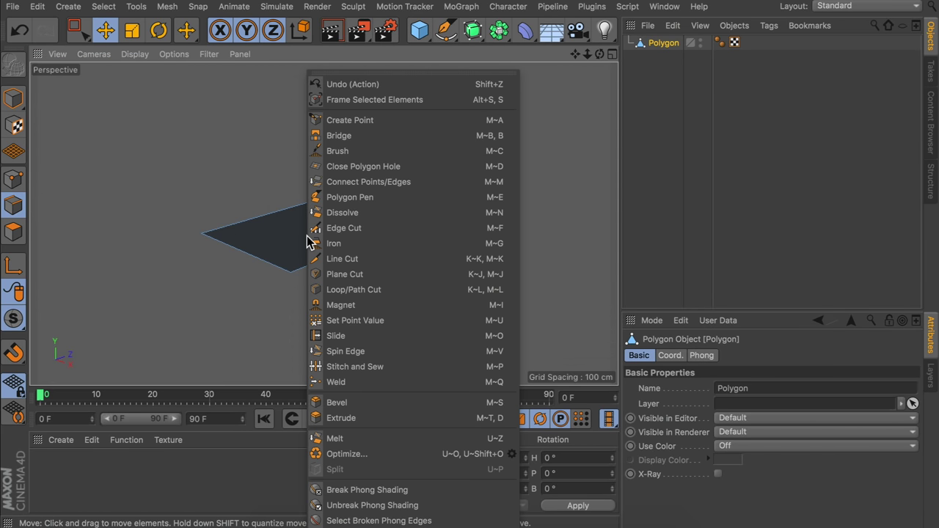
pyautogui.click(336, 289)
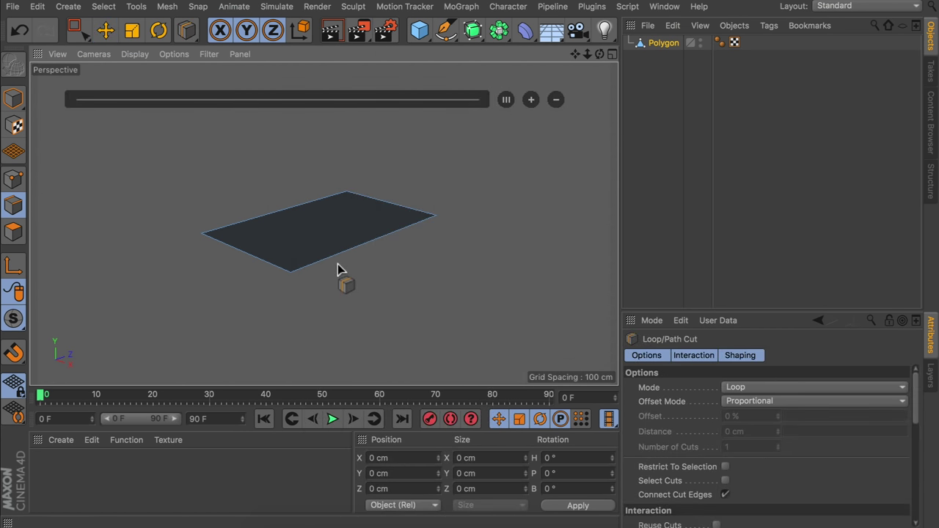
pyautogui.click(372, 245)
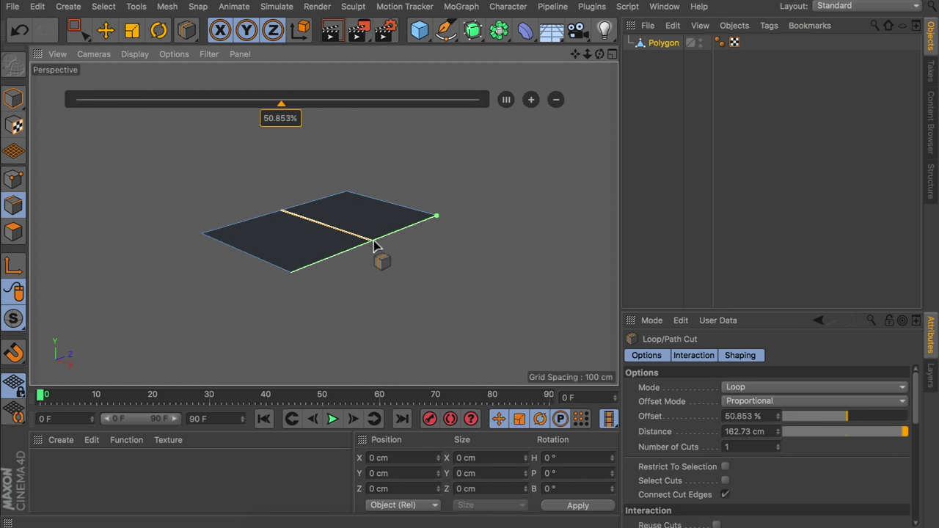
pyautogui.doubleClick(736, 416)
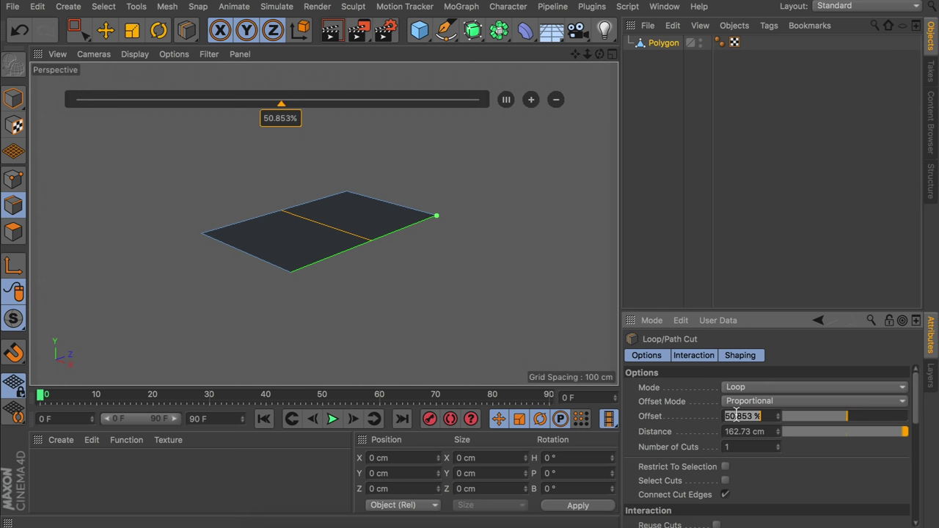
pyautogui.write('50')
pyautogui.press('Return')
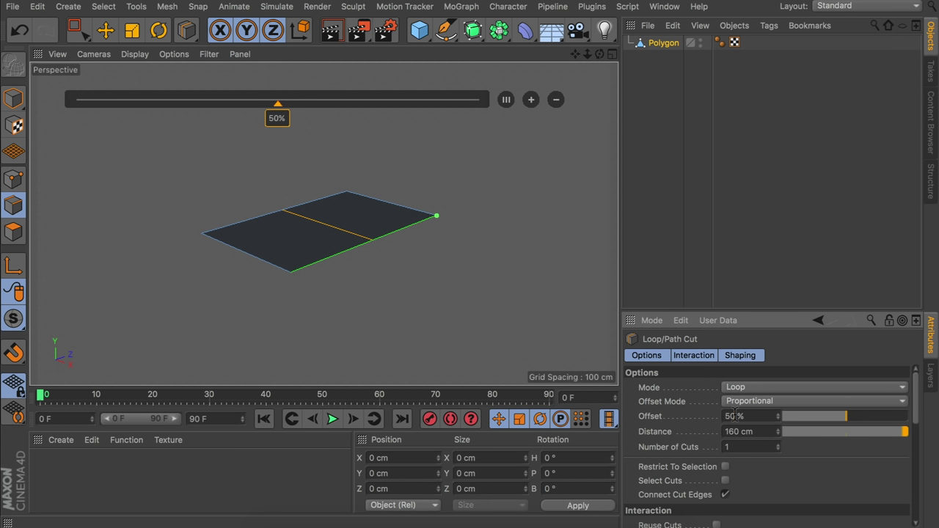
# Add a loop cut parallel to the polygon's far short edge at a distance of 40 cm
pyautogui.click(430, 224)
pyautogui.doubleClick(748, 431)
pyautogui.write('40')
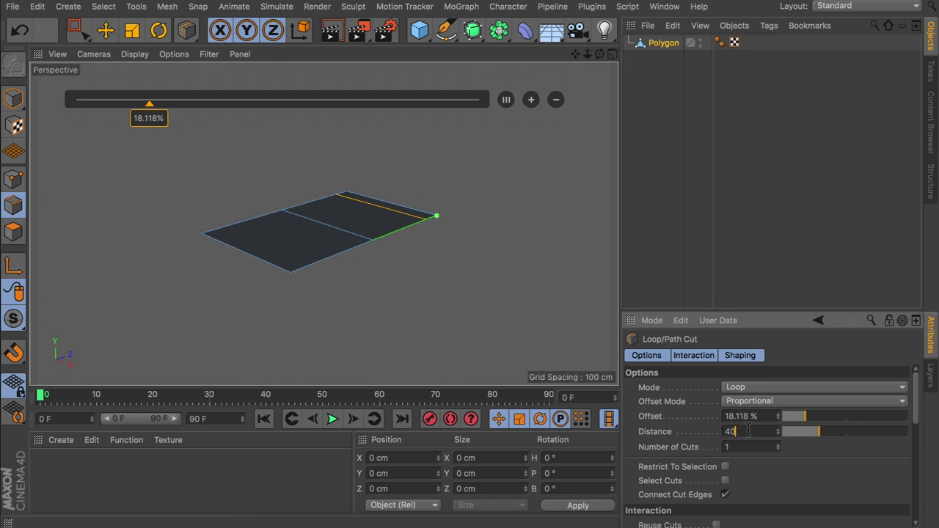
pyautogui.press('Return')
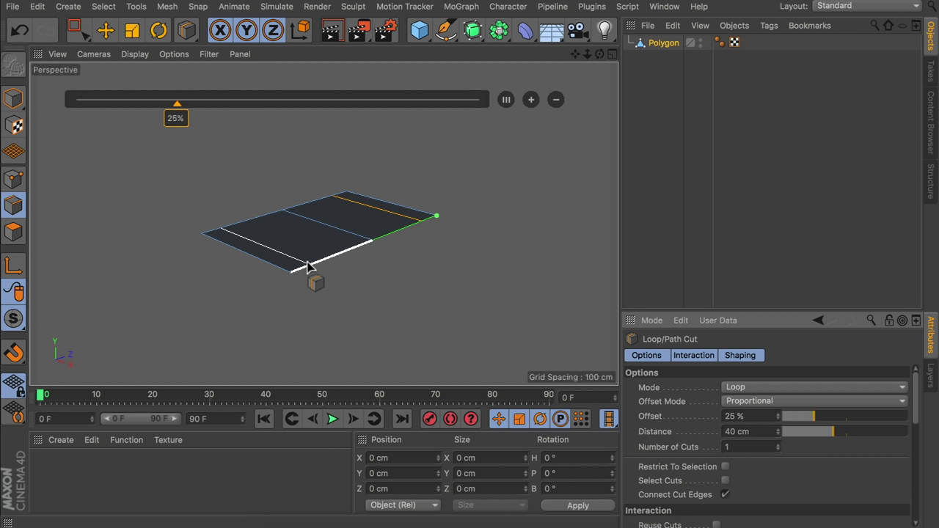
# Add a matching loop cut at a distance of 40 cm from the polygon's near short edge
pyautogui.click(222, 229)
pyautogui.click(752, 431)
pyautogui.write('40')
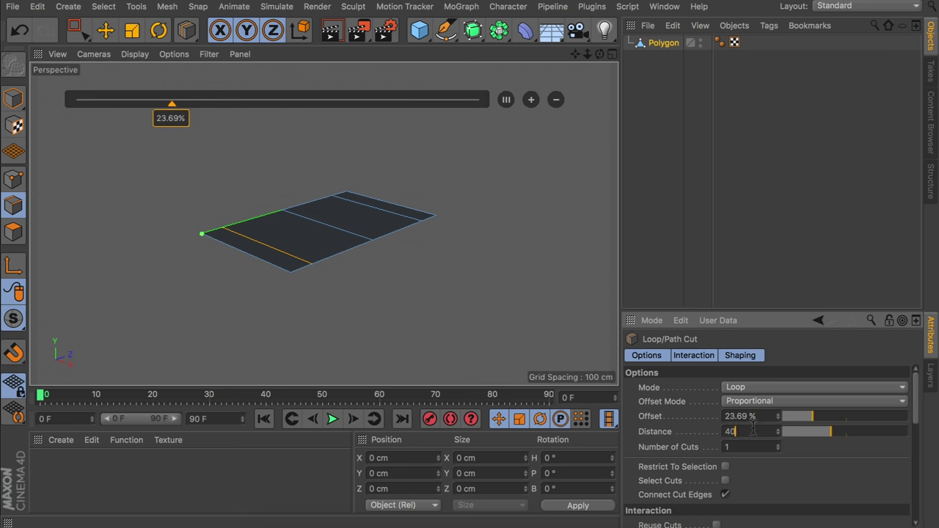
pyautogui.press('Return')
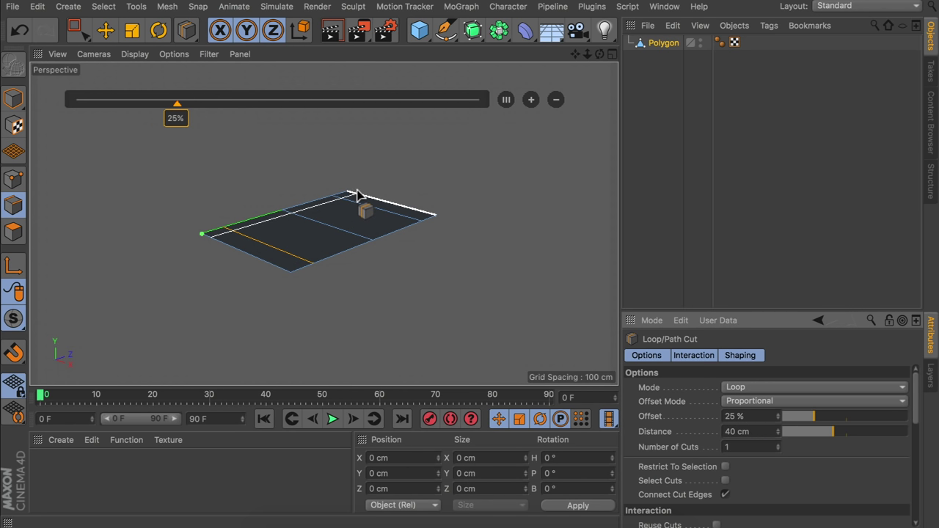
# Bevel the polygon's middle edge in Solid mode with an offset of 20 cm
pyautogui.keyDown('alt'); pyautogui.moveTo(313, 223); pyautogui.dragTo(299, 292); pyautogui.keyUp('alt')
pyautogui.moveTo(333, 248)
pyautogui.keyDown('alt'); pyautogui.mouseDown(button='right')
pyautogui.moveTo(351, 207)
pyautogui.moveTo(341, 205)
pyautogui.mouseUp(button='right'); pyautogui.keyUp('alt')
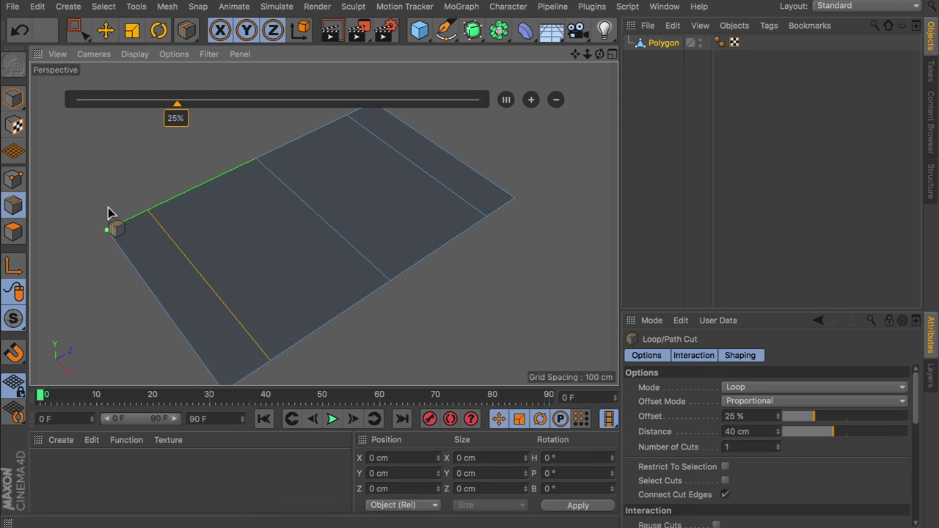
pyautogui.click(105, 30)
pyautogui.click(299, 197)
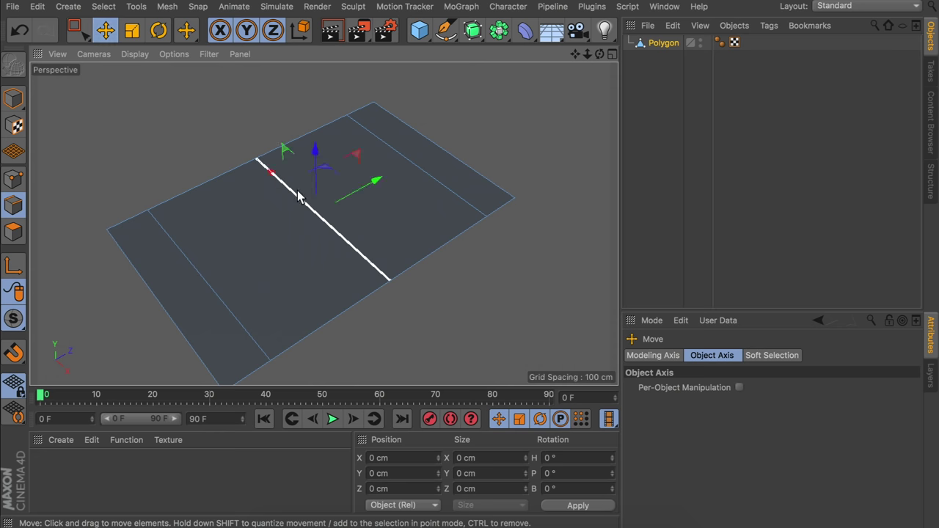
pyautogui.rightClick(298, 197)
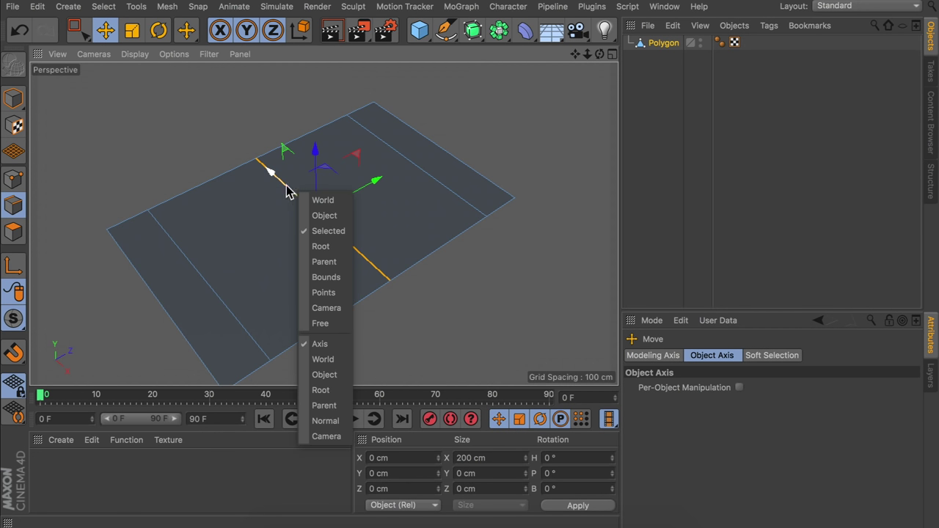
pyautogui.click(193, 134)
pyautogui.rightClick(248, 134)
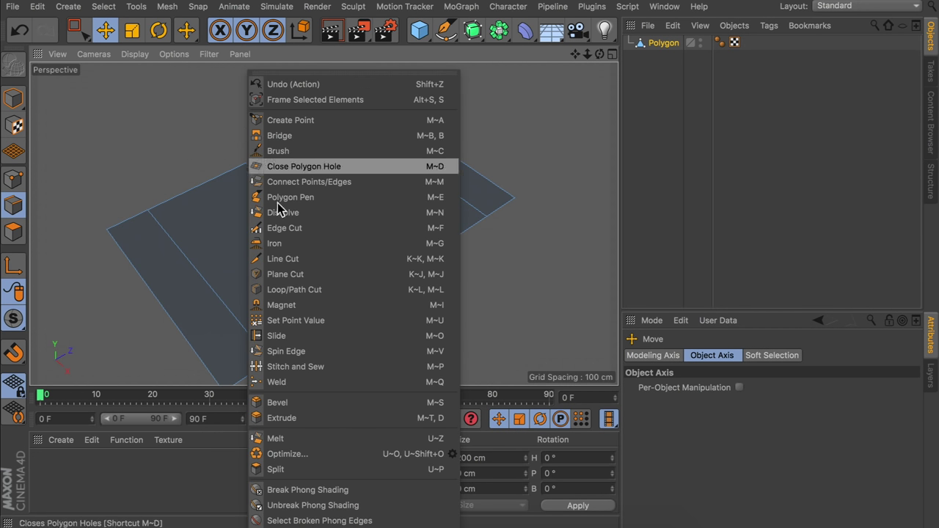
pyautogui.click(300, 404)
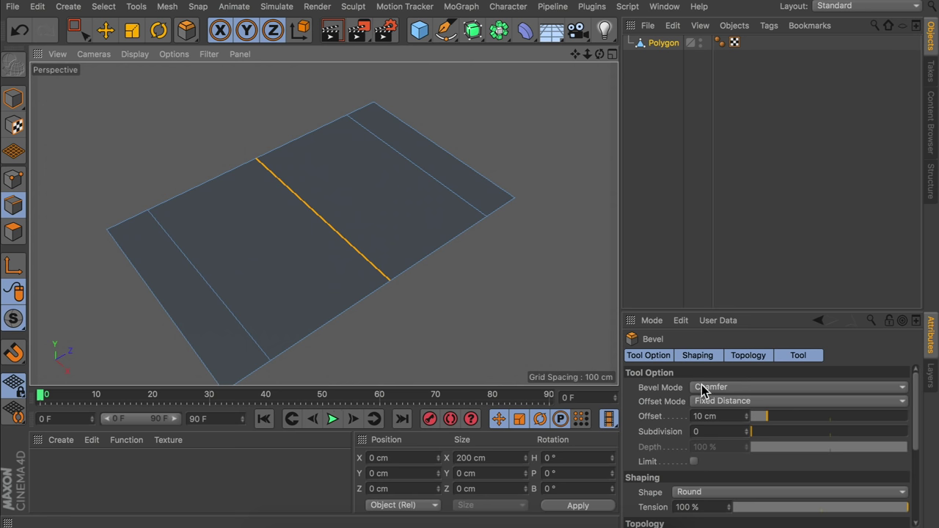
pyautogui.click(705, 389)
pyautogui.click(709, 402)
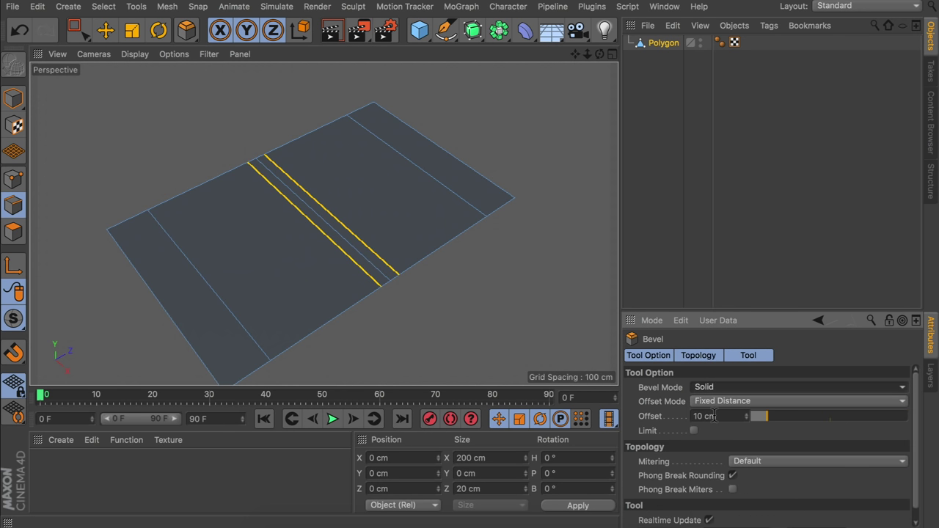
pyautogui.click(714, 417)
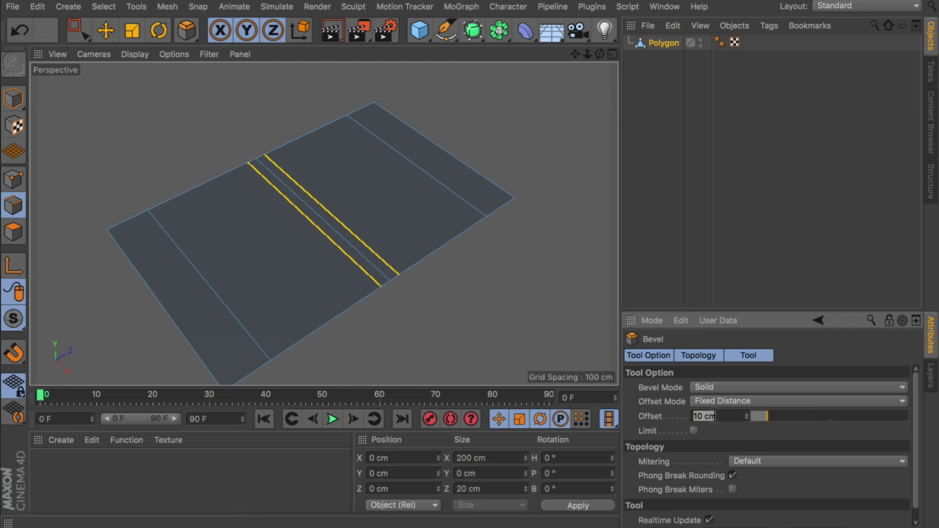
pyautogui.write('20')
pyautogui.press('Return')
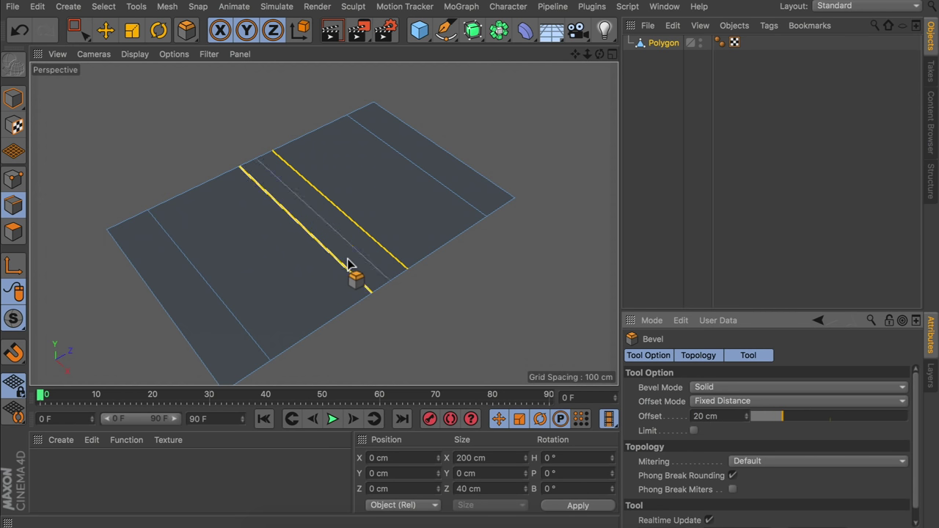
# Dissolve the original centre edge between the two beveled edges
pyautogui.click(105, 30)
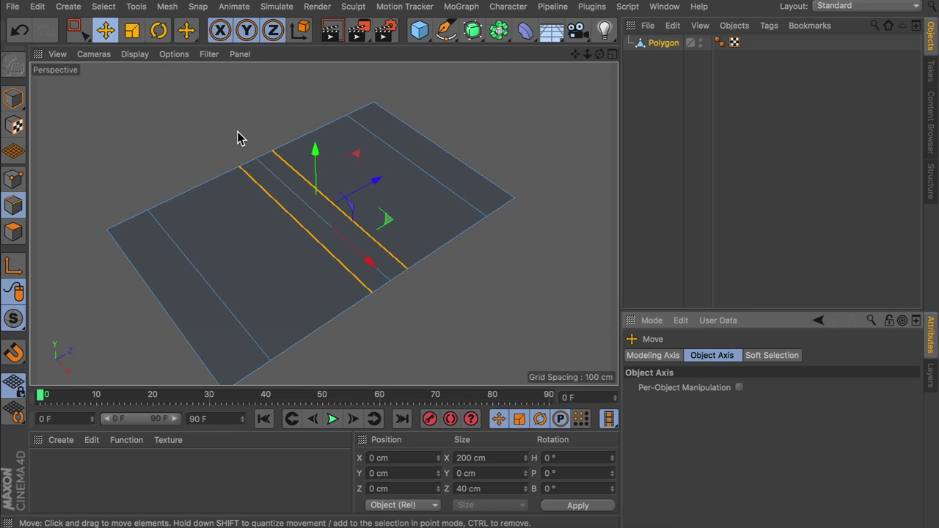
pyautogui.click(309, 208)
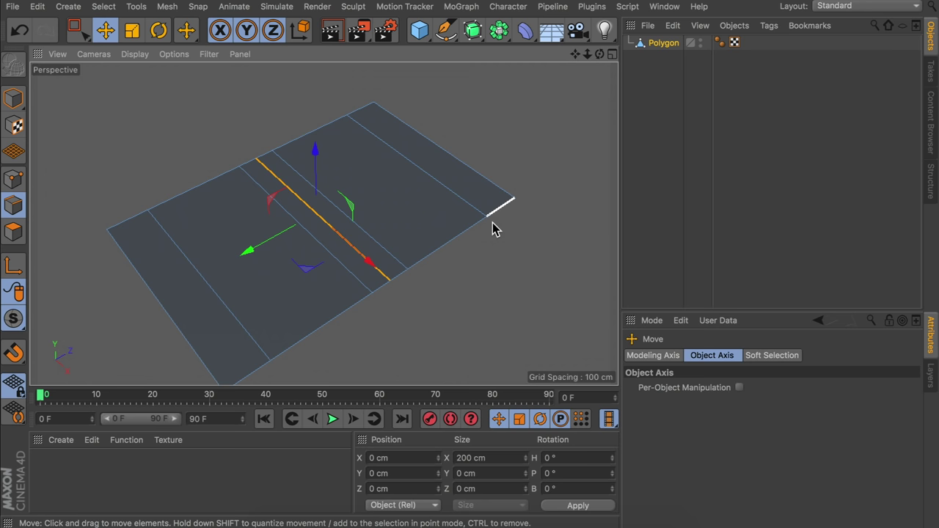
pyautogui.rightClick(493, 229)
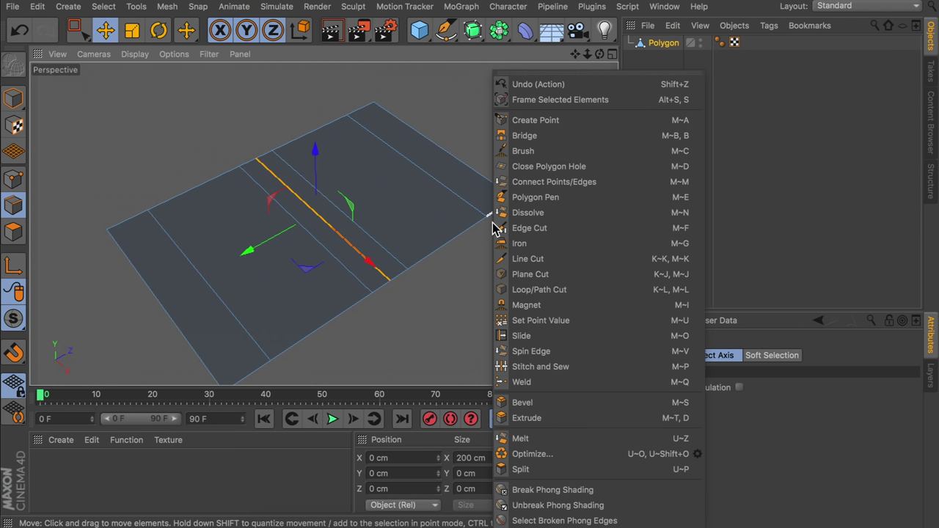
pyautogui.click(512, 213)
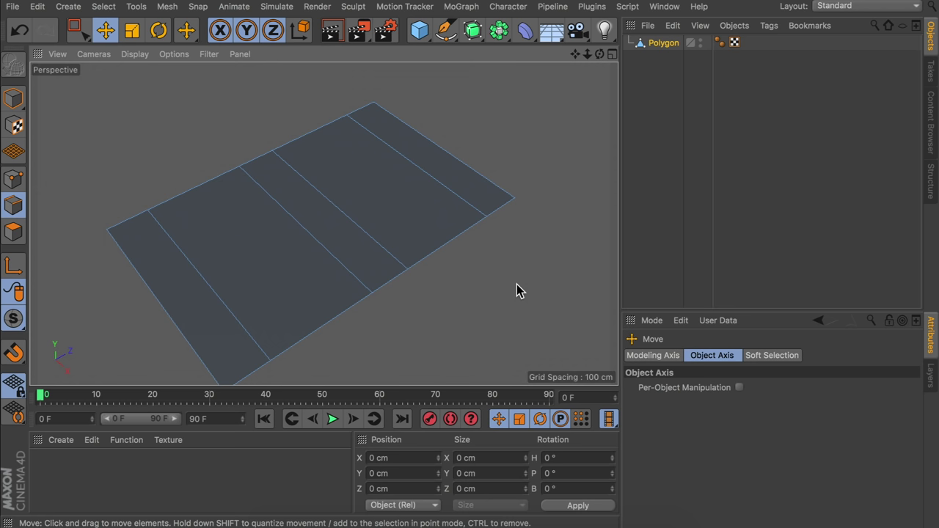
# Select the polygon's outline edges, leaving out the two longer segments of the near long side
pyautogui.click(153, 295)
pyautogui.keyDown('shift'); pyautogui.click(144, 214); pyautogui.keyUp('shift')
pyautogui.keyDown('shift'); pyautogui.click(202, 193); pyautogui.keyUp('shift')
pyautogui.keyDown('shift'); pyautogui.click(260, 166); pyautogui.keyUp('shift')
pyautogui.keyDown('shift'); pyautogui.click(304, 137); pyautogui.keyUp('shift')
pyautogui.keyDown('shift'); pyautogui.click(367, 114); pyautogui.keyUp('shift')
pyautogui.keyDown('shift'); pyautogui.click(394, 118); pyautogui.keyUp('shift')
pyautogui.keyDown('shift'); pyautogui.click(499, 206); pyautogui.keyUp('shift')
pyautogui.keyDown('shift'); pyautogui.click(392, 280); pyautogui.keyUp('shift')
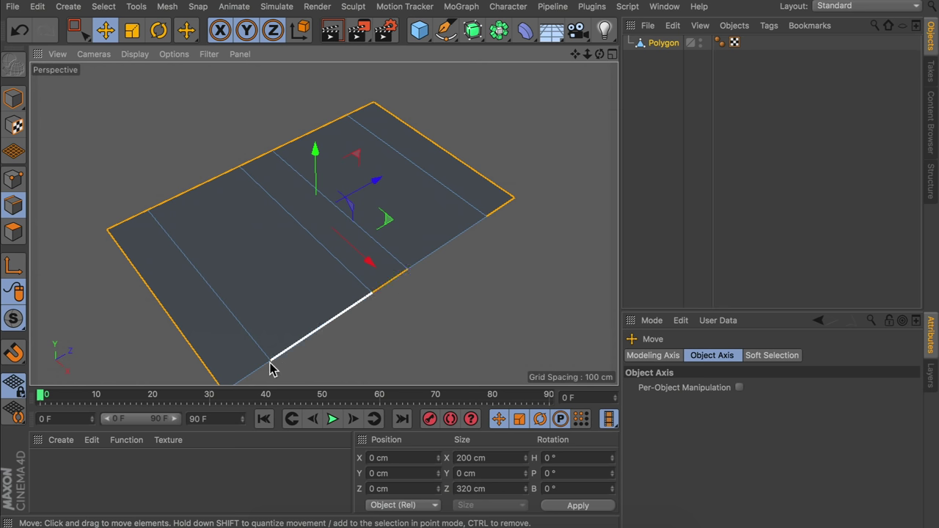
pyautogui.keyDown('alt'); pyautogui.moveTo(395, 256); pyautogui.dragTo(367, 210, button='middle'); pyautogui.keyUp('alt')
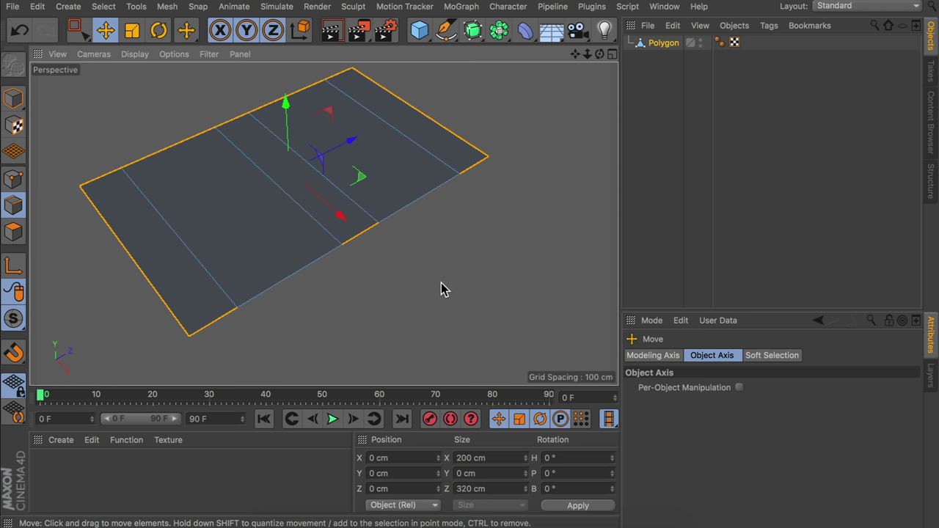
# Convert the selected outline edges with Edge to Spline and move the resulting spline out of the Polygon's hierarchy
pyautogui.hotkey('shift', 'c')
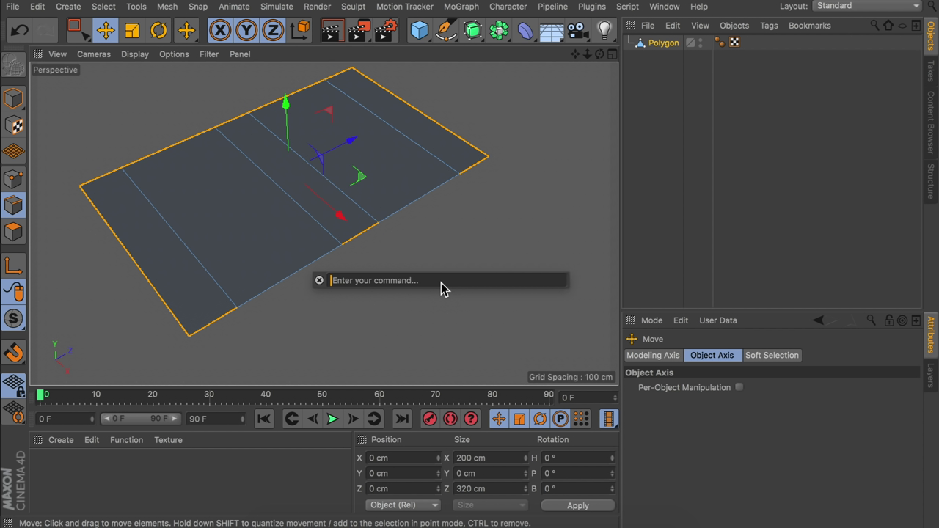
pyautogui.write('e')
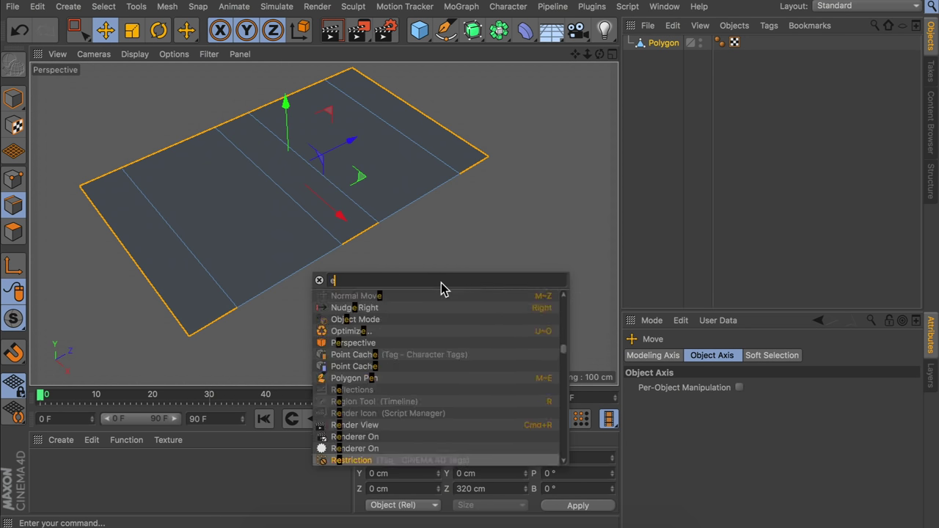
pyautogui.write('dge to spline')
pyautogui.press('Return')
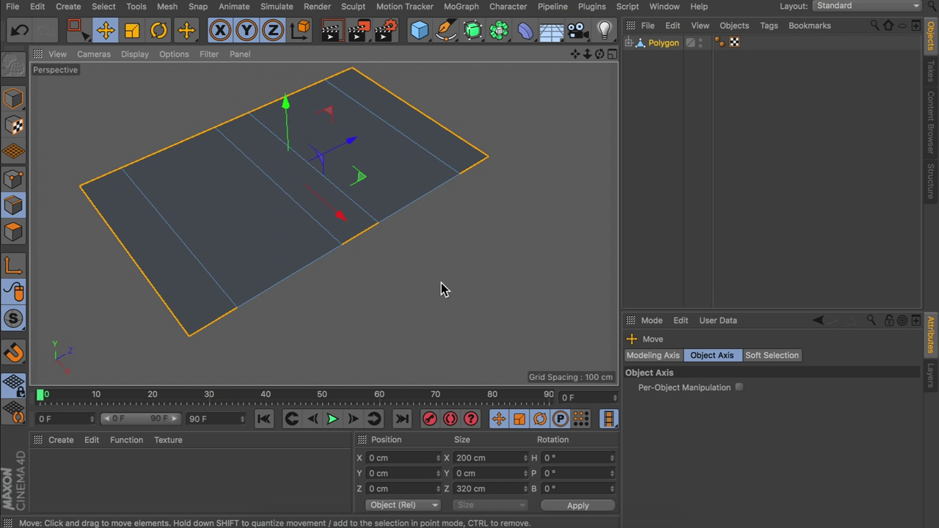
pyautogui.click(629, 43)
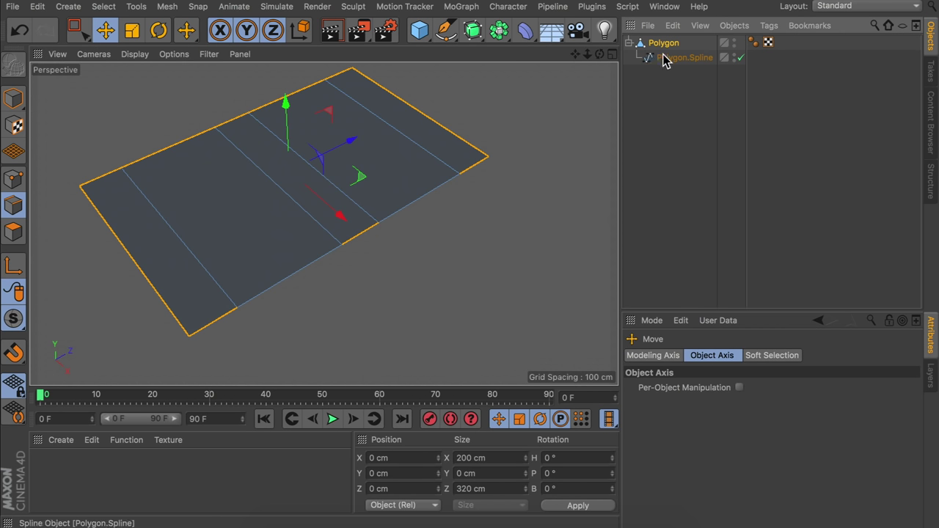
pyautogui.moveTo(671, 59); pyautogui.dragTo(664, 39)
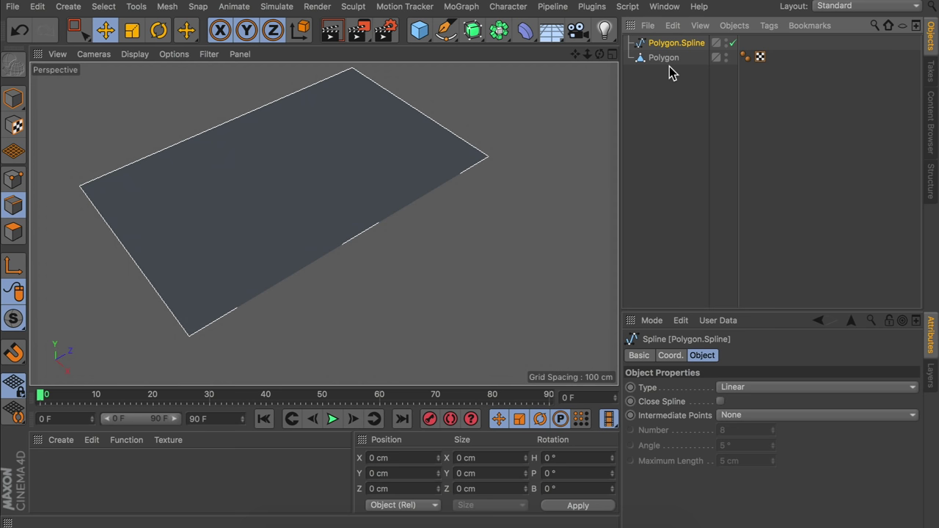
# Create a Sweep object with Polygon.Spline inside it and add a Rectangle spline above the path as the profile
pyautogui.moveTo(472, 29); pyautogui.dragTo(530, 103)
pyautogui.moveTo(661, 59); pyautogui.dragTo(665, 45)
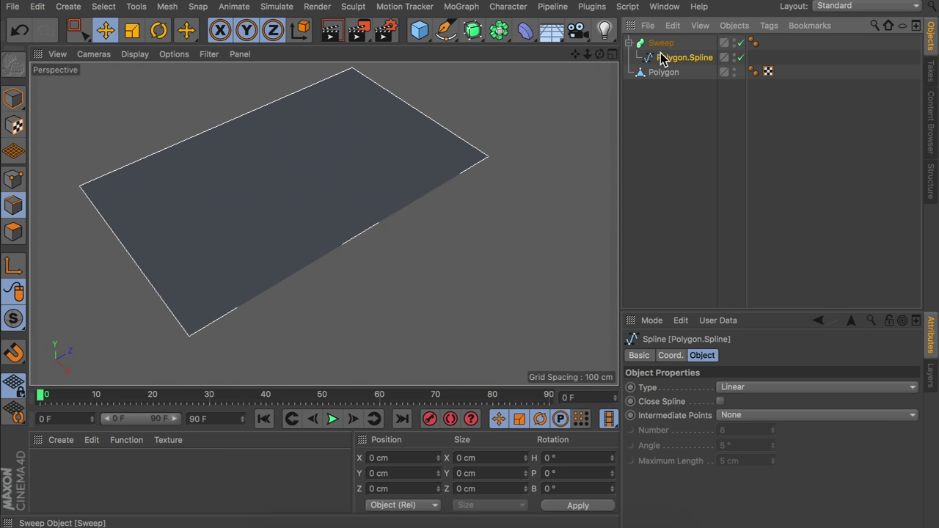
pyautogui.moveTo(444, 40); pyautogui.dragTo(576, 155)
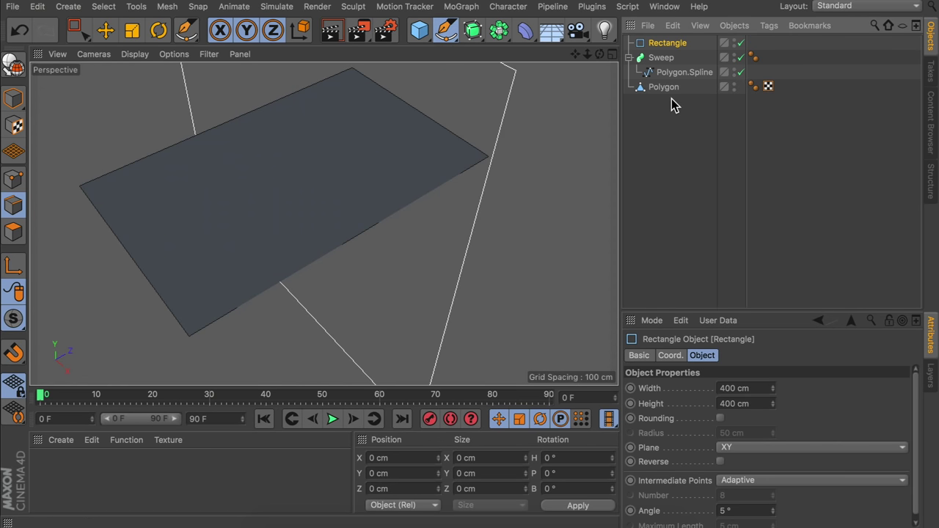
pyautogui.moveTo(667, 49); pyautogui.dragTo(673, 63)
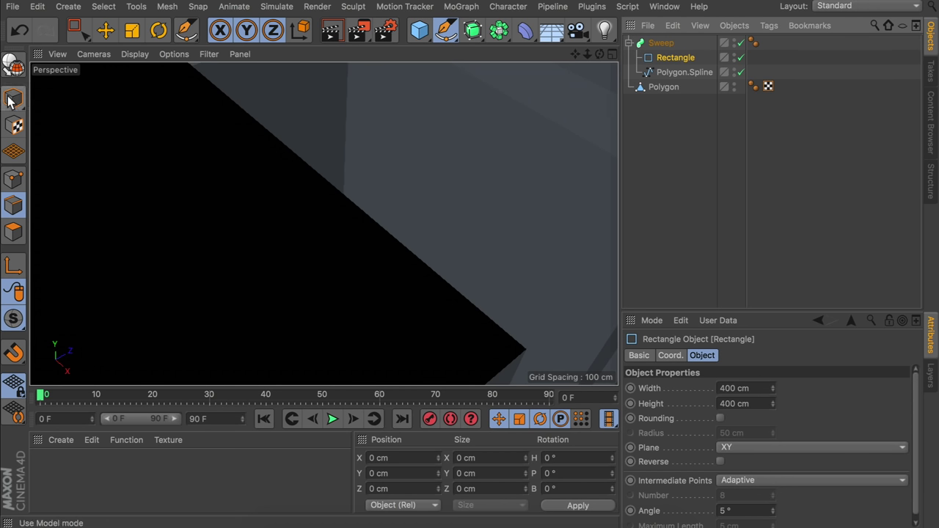
# Scale the Rectangle profile down to about 31.2 cm and set the viewport display to Gouraud Shading (Lines)
pyautogui.press('t')
pyautogui.moveTo(552, 220); pyautogui.dragTo(74, 309)
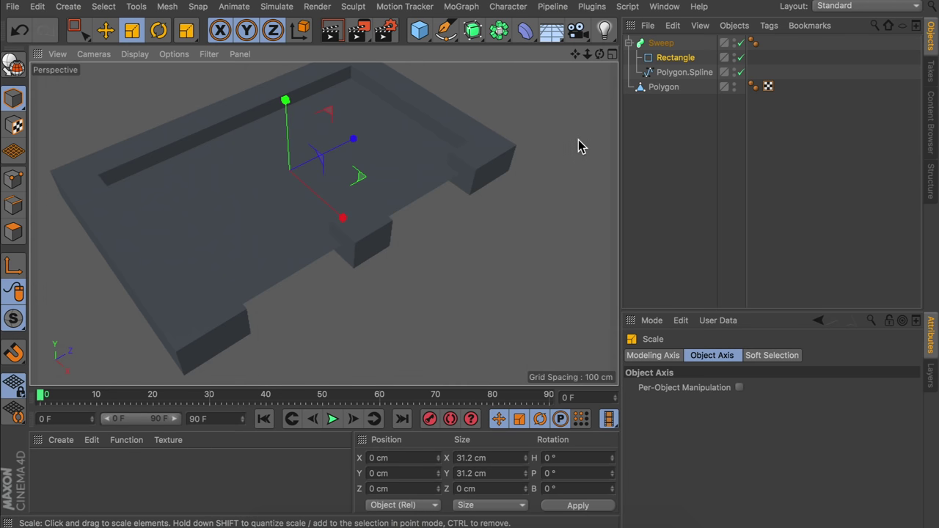
pyautogui.click(135, 54)
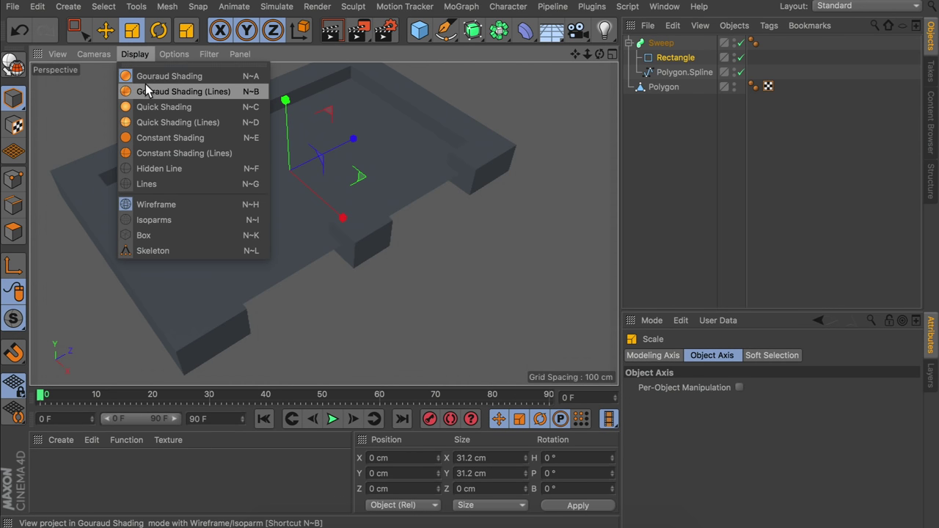
pyautogui.click(146, 90)
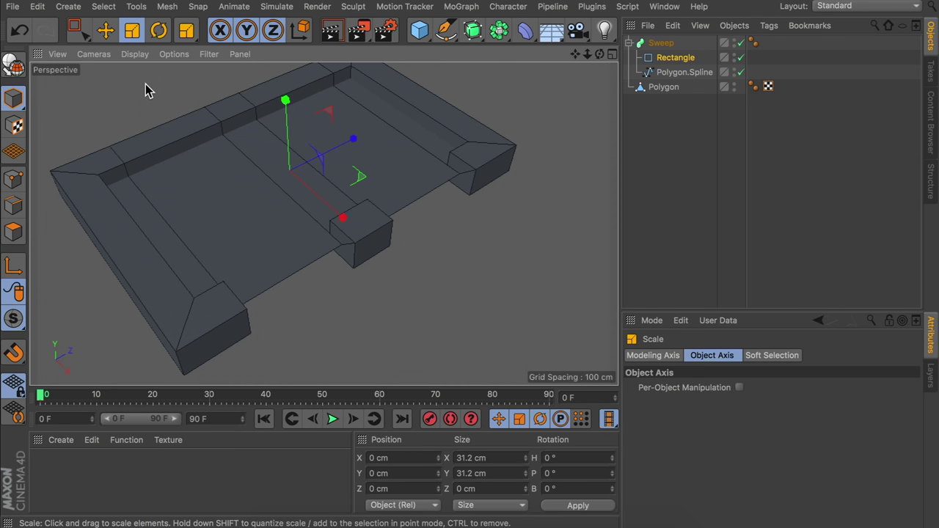
# Set the Rectangle profile's width to 10 cm and its height to 100 cm
pyautogui.click(655, 60)
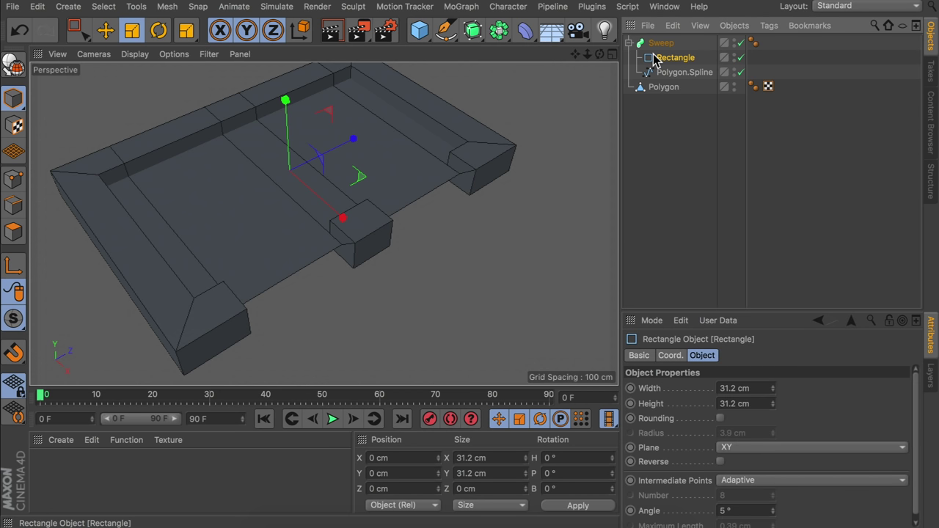
pyautogui.click(742, 390)
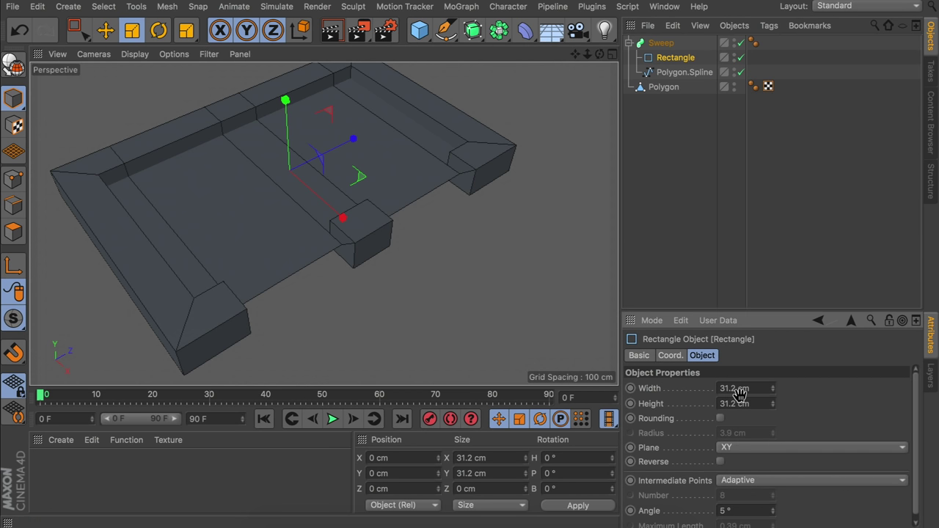
pyautogui.write('10')
pyautogui.press('Return')
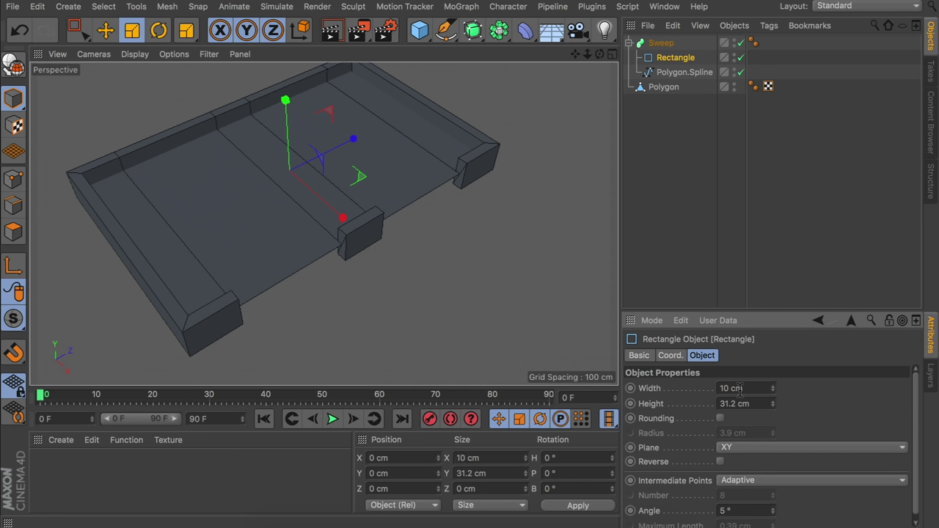
pyautogui.click(736, 402)
pyautogui.write('100')
pyautogui.press('Return')
pyautogui.keyDown('alt'); pyautogui.moveTo(413, 242); pyautogui.dragTo(388, 179); pyautogui.keyUp('alt')
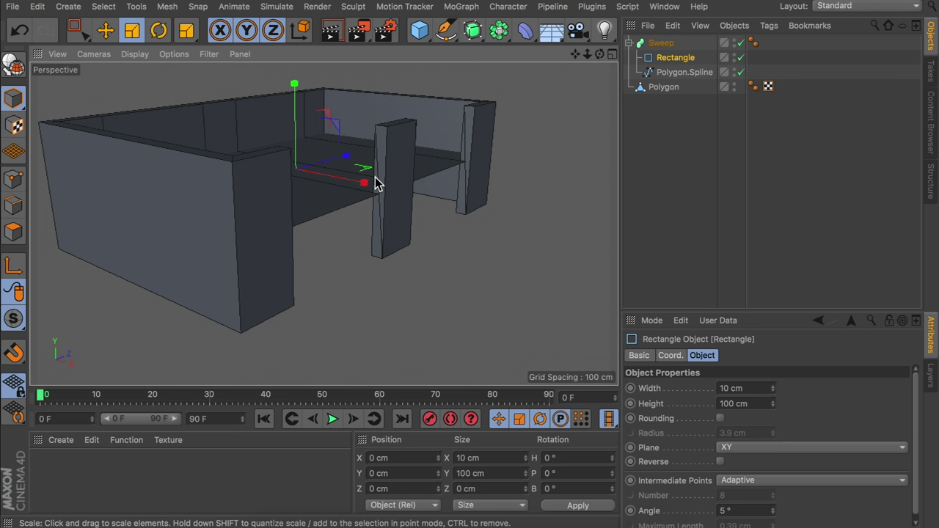
# Make the Rectangle profile editable and move all its points along Y to -50 cm
pyautogui.click(12, 65)
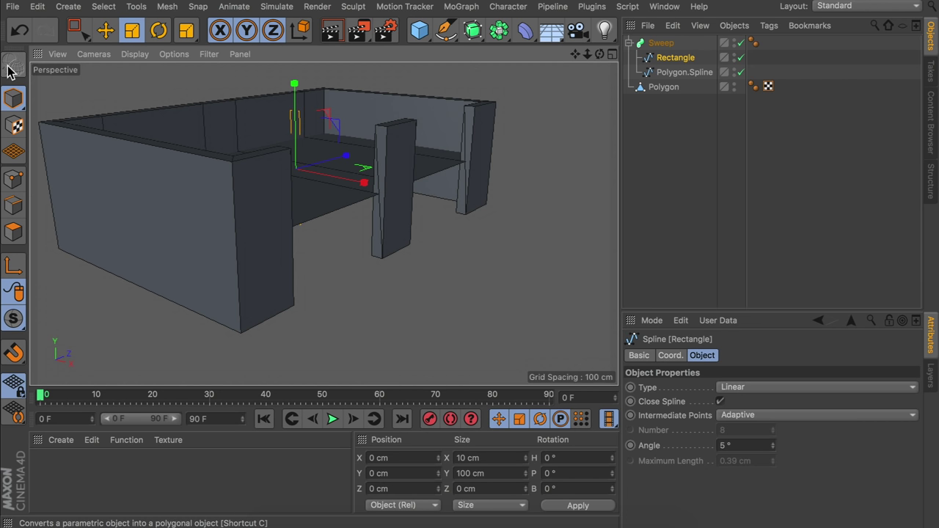
pyautogui.click(10, 182)
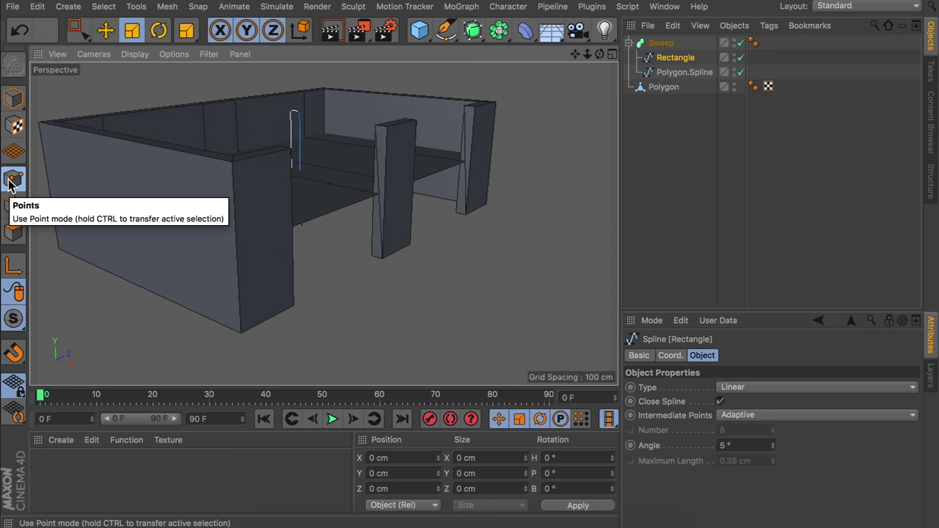
pyautogui.press('super+a')
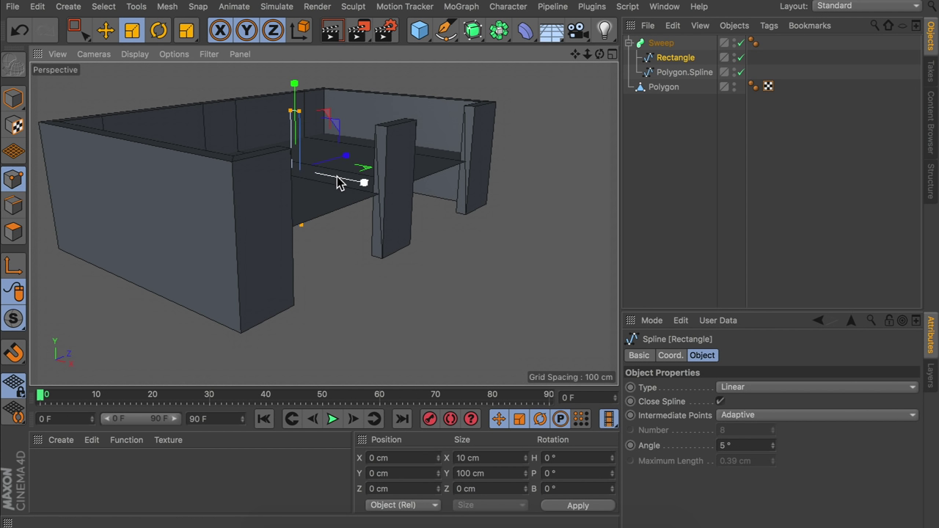
pyautogui.press('e')
pyautogui.moveTo(290, 147); pyautogui.dragTo(295, 126)
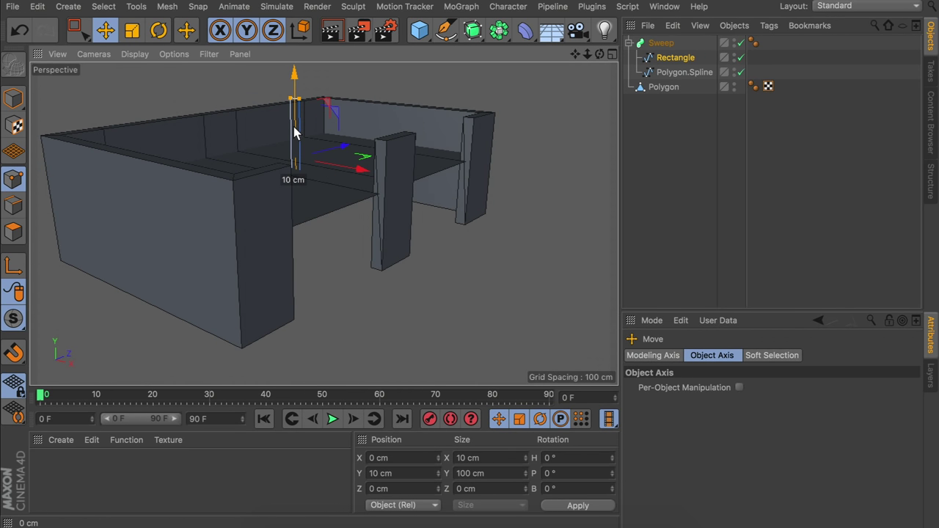
pyautogui.moveTo(293, 126); pyautogui.dragTo(295, 203)
pyautogui.keyDown('alt'); pyautogui.moveTo(381, 184); pyautogui.dragTo(401, 161); pyautogui.keyUp('alt')
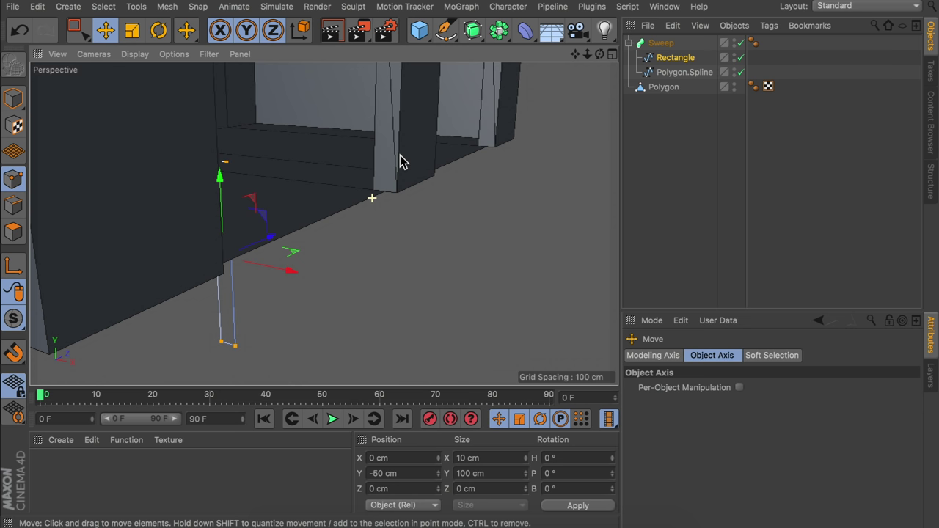
# Offset the profile's selected points to X -5 cm and return to Model mode
pyautogui.moveTo(280, 282); pyautogui.dragTo(277, 277)
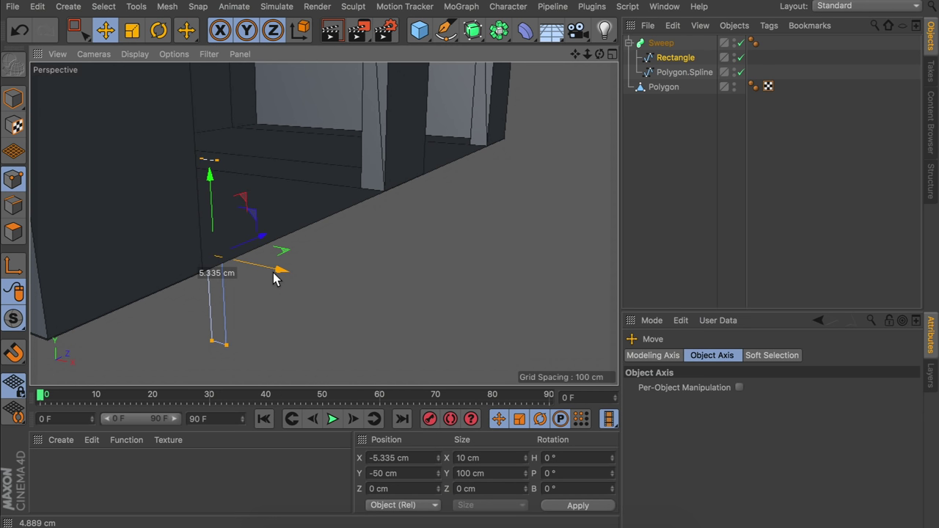
pyautogui.moveTo(275, 277); pyautogui.dragTo(273, 277)
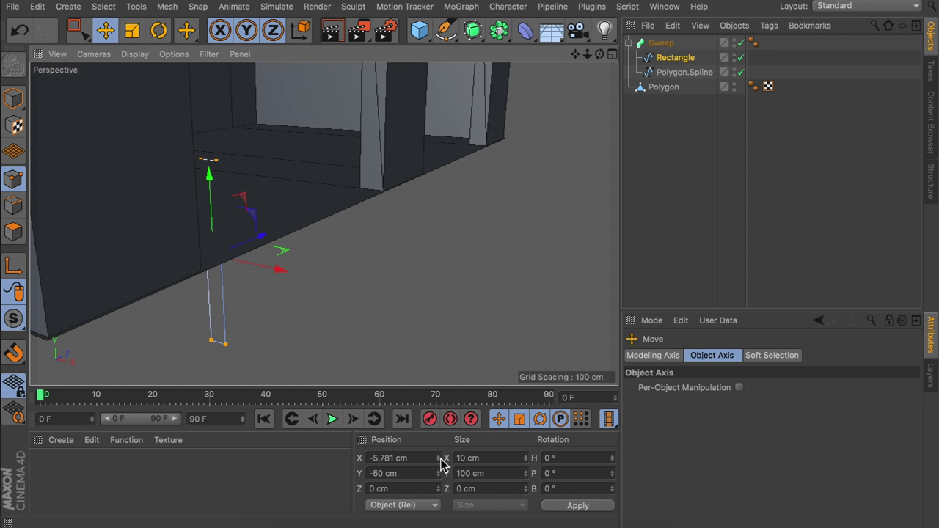
pyautogui.doubleClick(387, 458)
pyautogui.press('BackSpace')
pyautogui.write('0')
pyautogui.press('Return')
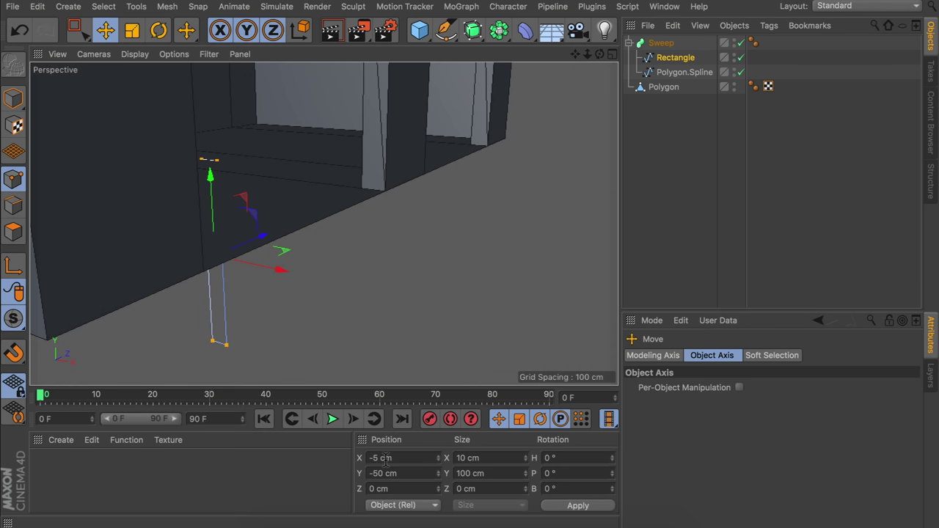
pyautogui.click(13, 98)
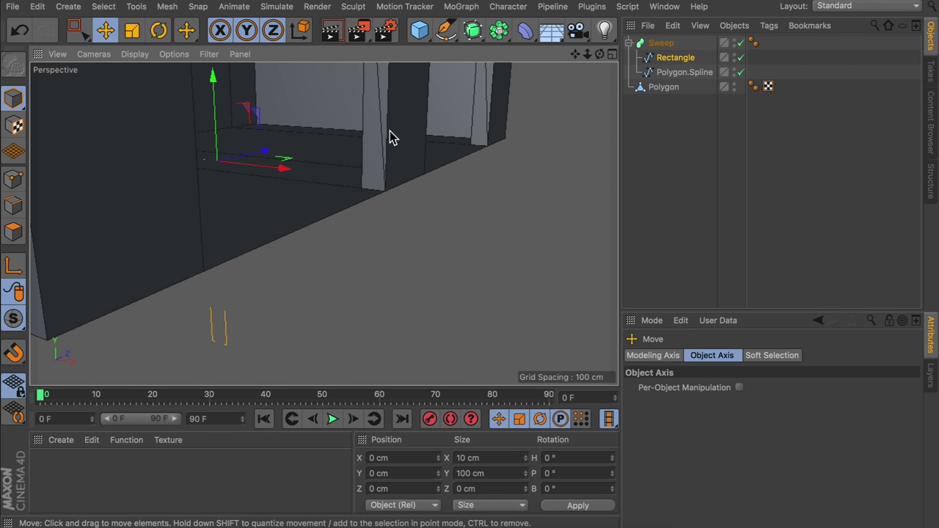
# Rename the Sweep object as Walls
pyautogui.scroll(-5, 390, 137)
pyautogui.keyDown('alt'); pyautogui.moveTo(357, 111); pyautogui.dragTo(340, 247, button='middle'); pyautogui.keyUp('alt')
pyautogui.keyDown('alt'); pyautogui.moveTo(340, 248); pyautogui.dragTo(315, 248); pyautogui.keyUp('alt')
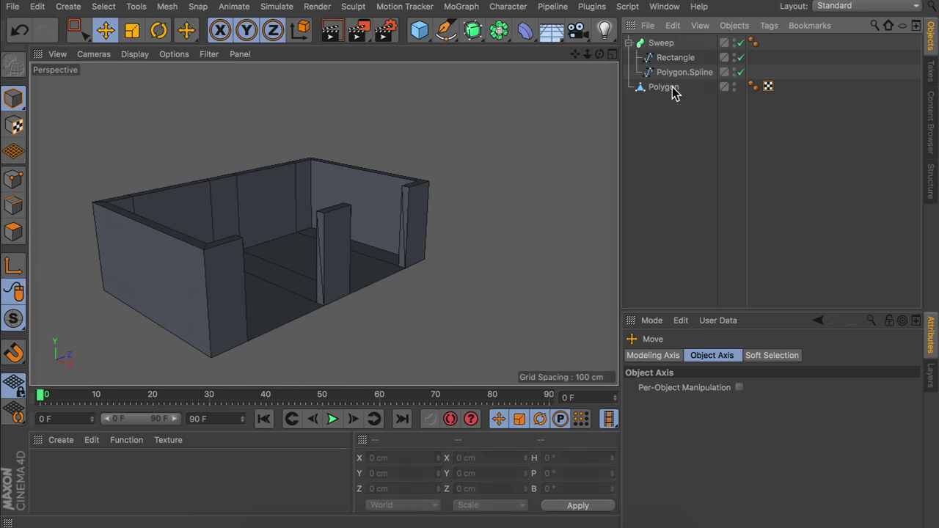
pyautogui.doubleClick(665, 42)
pyautogui.write('Walls')
pyautogui.press('Return')
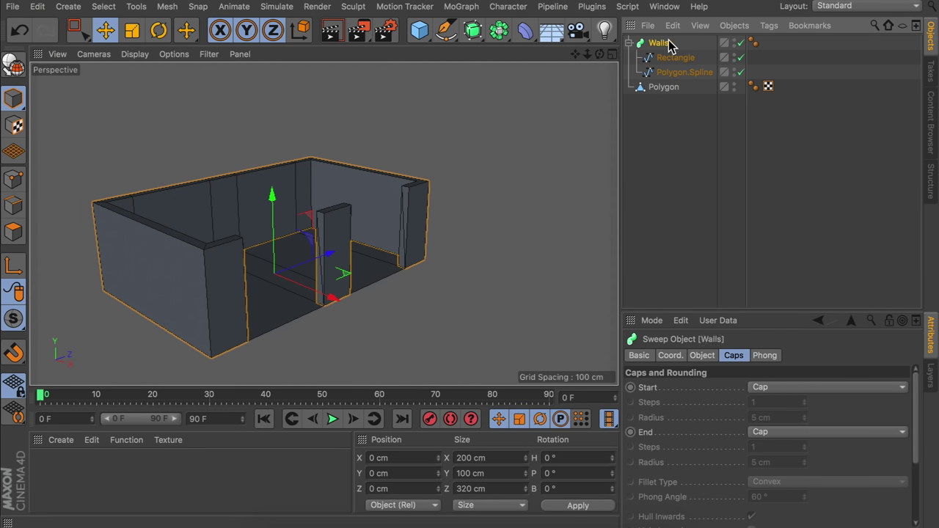
# Collapse the Walls hierarchy and rename the Polygon object as "Floor inside"
pyautogui.click(629, 43)
pyautogui.click(660, 58)
pyautogui.doubleClick(658, 58)
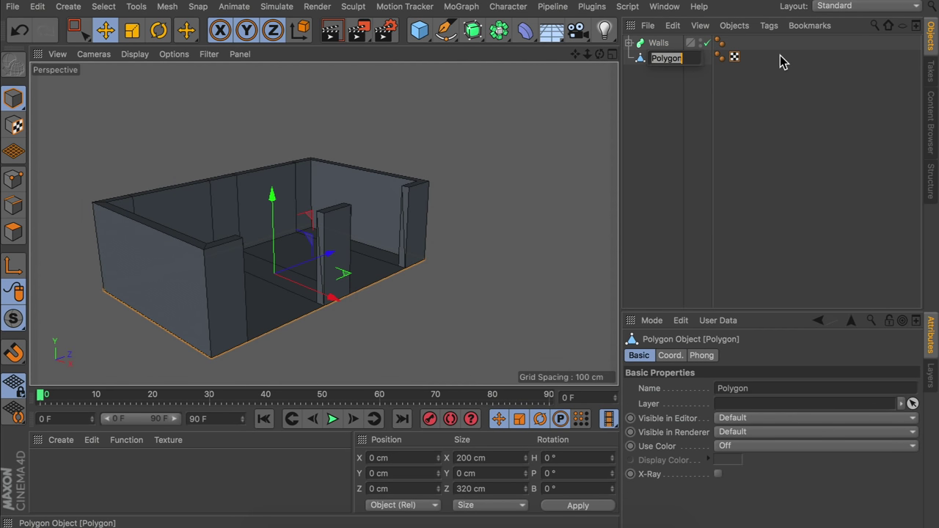
pyautogui.write('Floor inside')
pyautogui.press('Return')
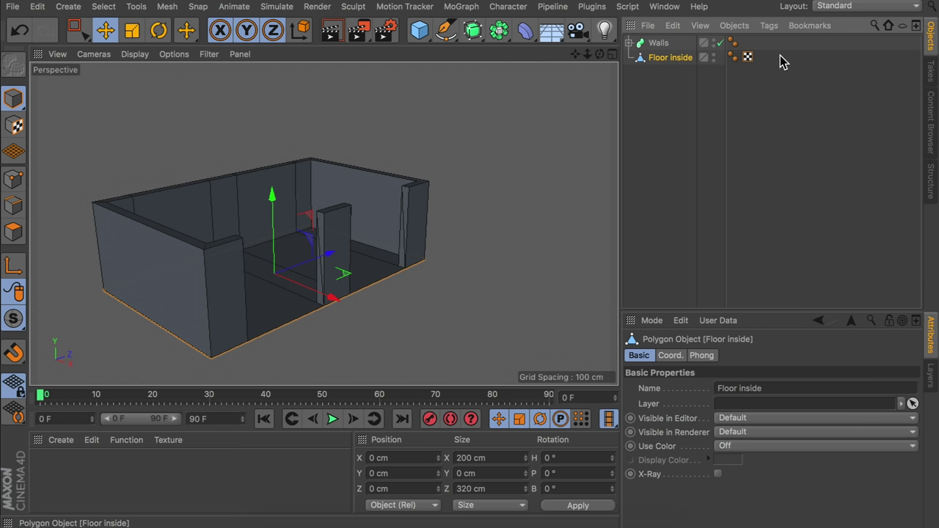
pyautogui.click(681, 95)
# Duplicate "Floor inside" above Walls as an object named Ceiling and raise it 100 cm onto the walls
pyautogui.keyDown('ctrl'); pyautogui.moveTo(661, 58); pyautogui.dragTo(662, 44); pyautogui.keyUp('ctrl')
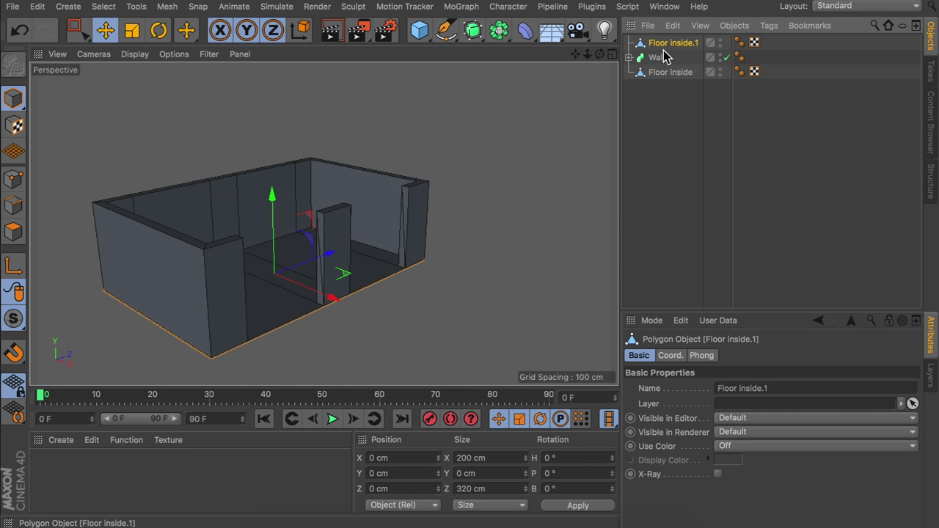
pyautogui.doubleClick(662, 42)
pyautogui.write('Ceiling')
pyautogui.press('Return')
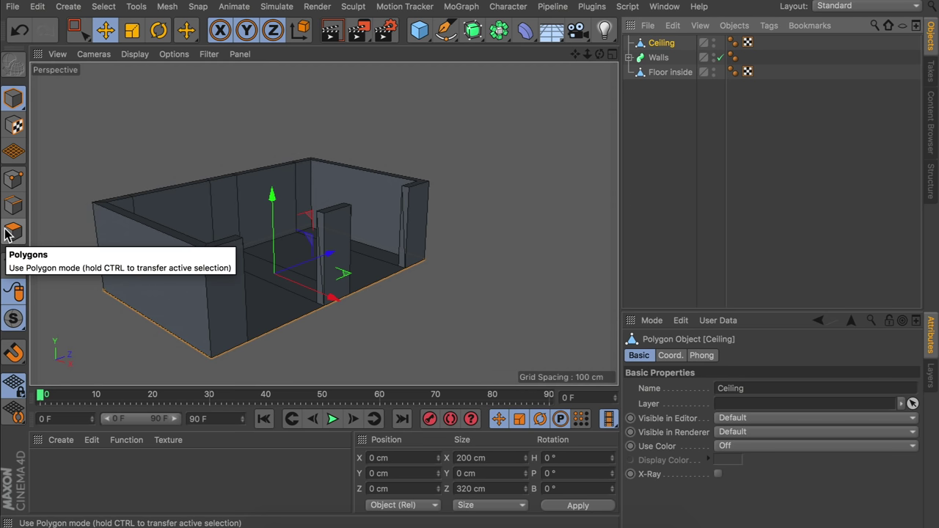
pyautogui.moveTo(276, 220); pyautogui.dragTo(262, 137)
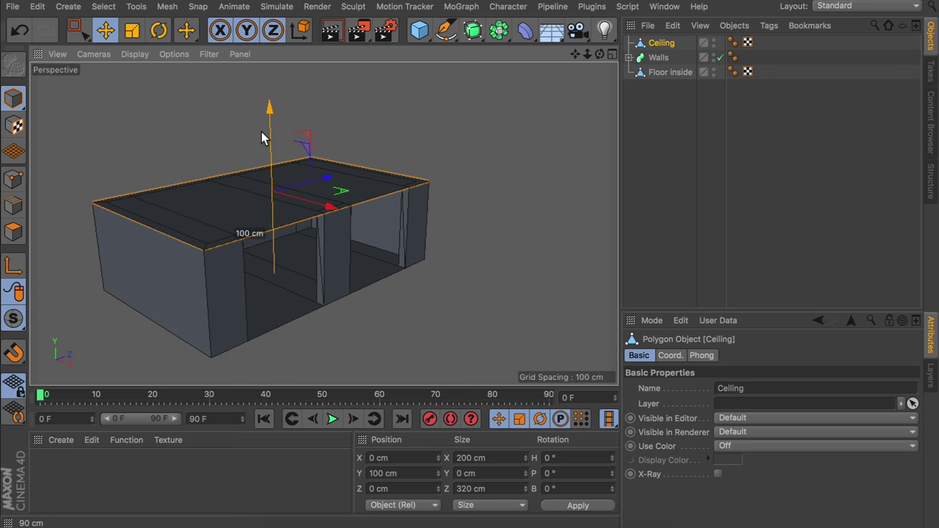
# Dissolve the four inner cross edges of the Ceiling so it becomes one polygon
pyautogui.click(14, 231)
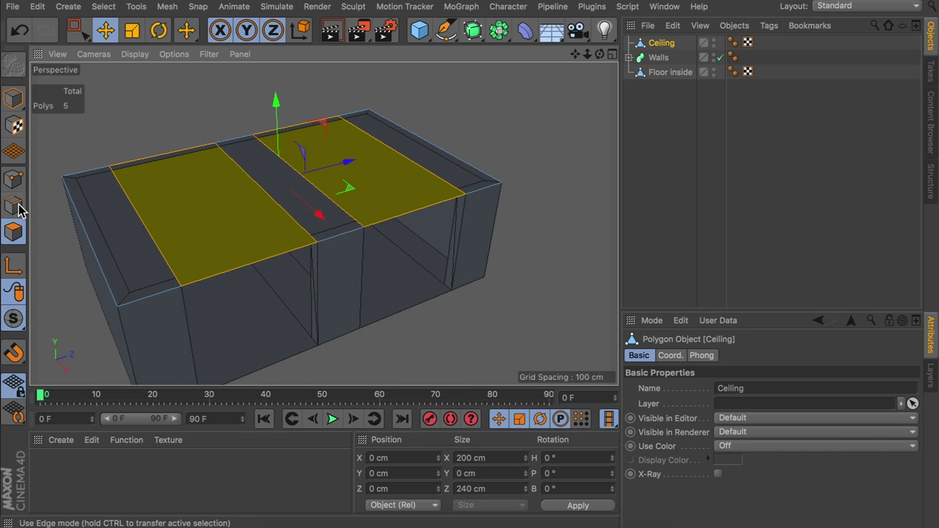
pyautogui.click(13, 206)
pyautogui.click(145, 225)
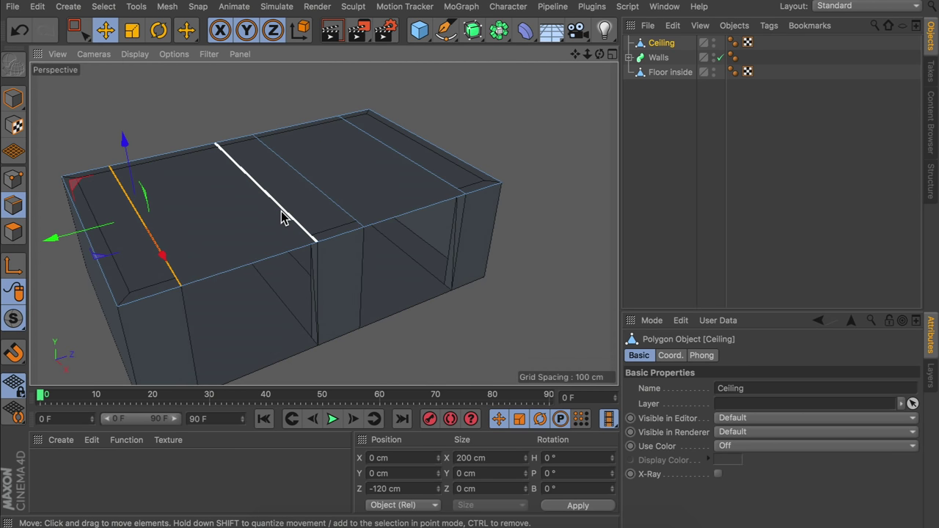
pyautogui.keyDown('shift'); pyautogui.click(283, 216); pyautogui.keyUp('shift')
pyautogui.keyDown('shift'); pyautogui.click(355, 206); pyautogui.keyUp('shift')
pyautogui.keyDown('shift'); pyautogui.click(426, 172); pyautogui.keyUp('shift')
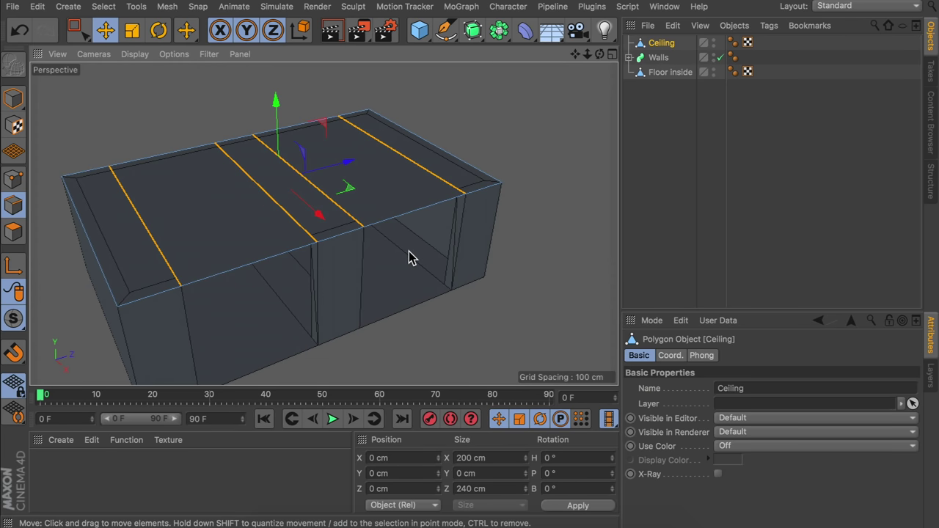
pyautogui.press('BackSpace')
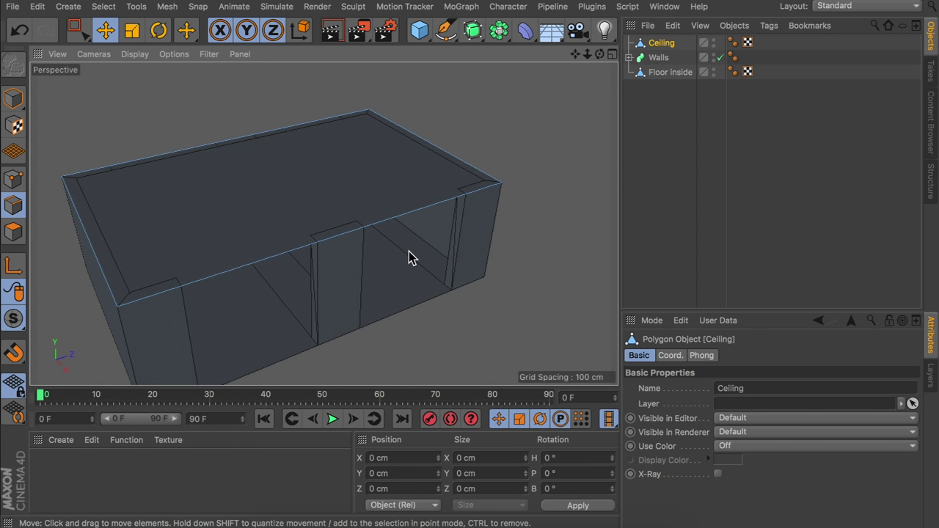
pyautogui.rightClick(409, 258)
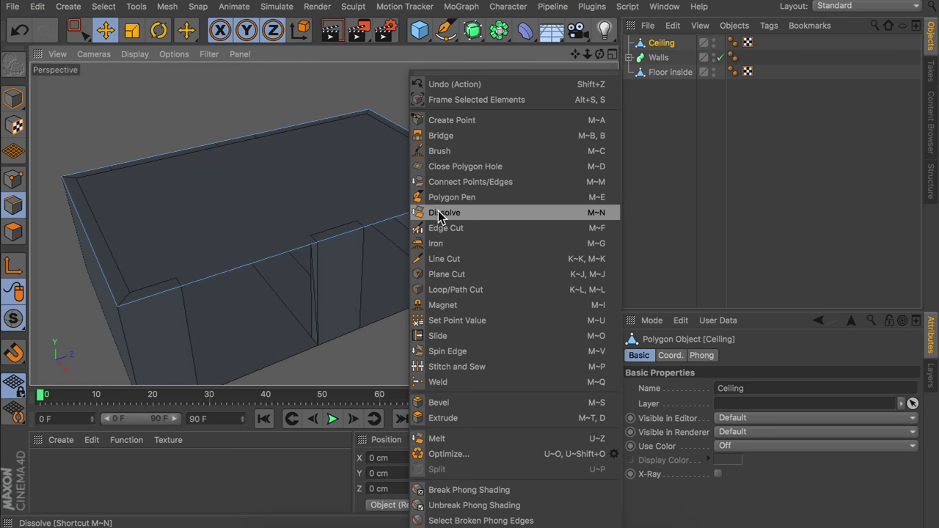
pyautogui.click(135, 140)
pyautogui.keyDown('alt'); pyautogui.moveTo(79, 200); pyautogui.dragTo(85, 175); pyautogui.keyUp('alt')
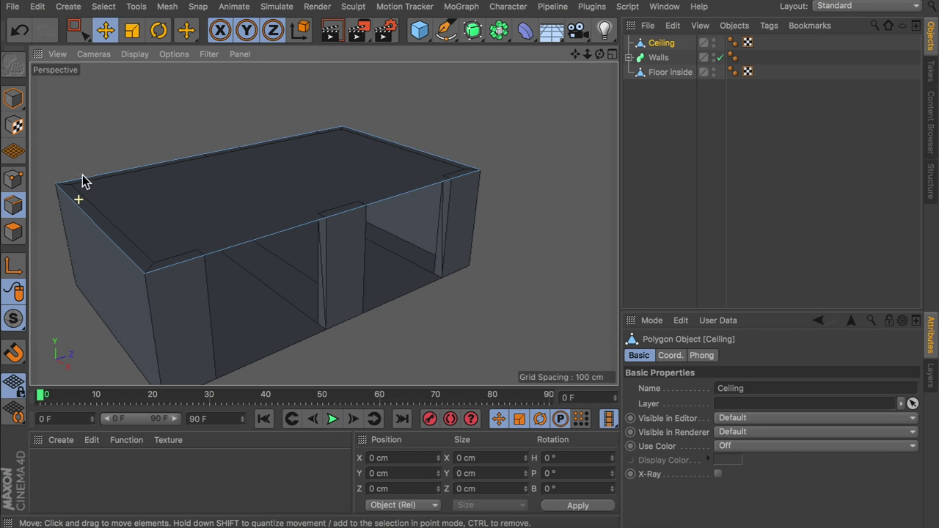
# Extrude the Ceiling's polygon with an offset of 10 cm and return to Model mode
pyautogui.click(13, 232)
pyautogui.click(235, 199)
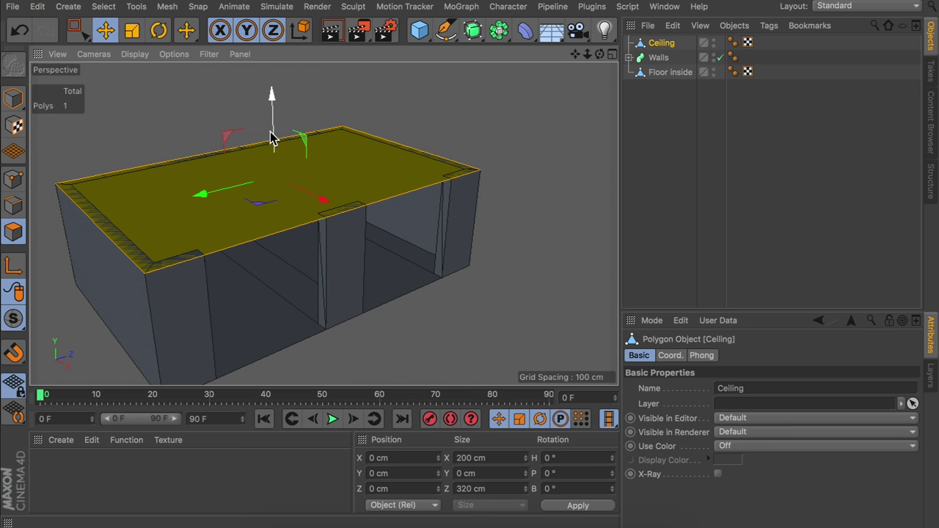
pyautogui.press('d')
pyautogui.click(741, 406)
pyautogui.write('1')
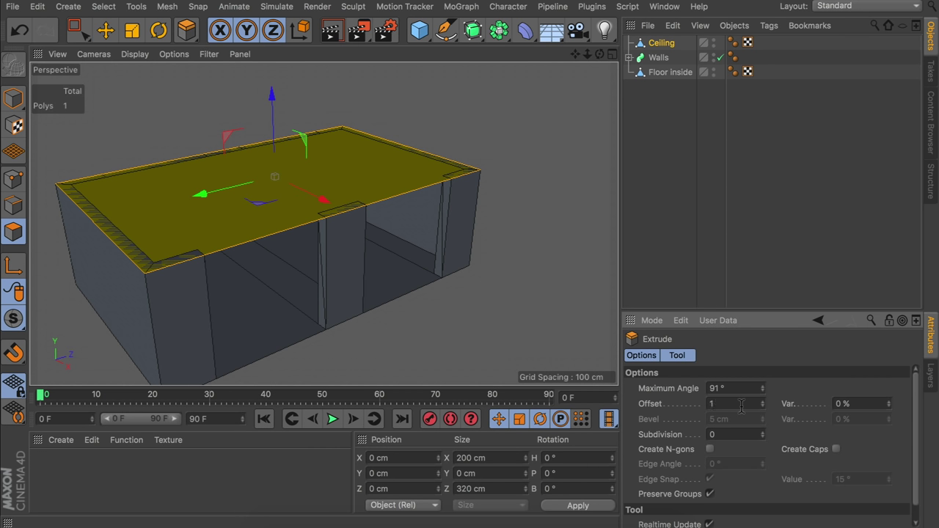
pyautogui.write('0')
pyautogui.press('Return')
pyautogui.click(15, 98)
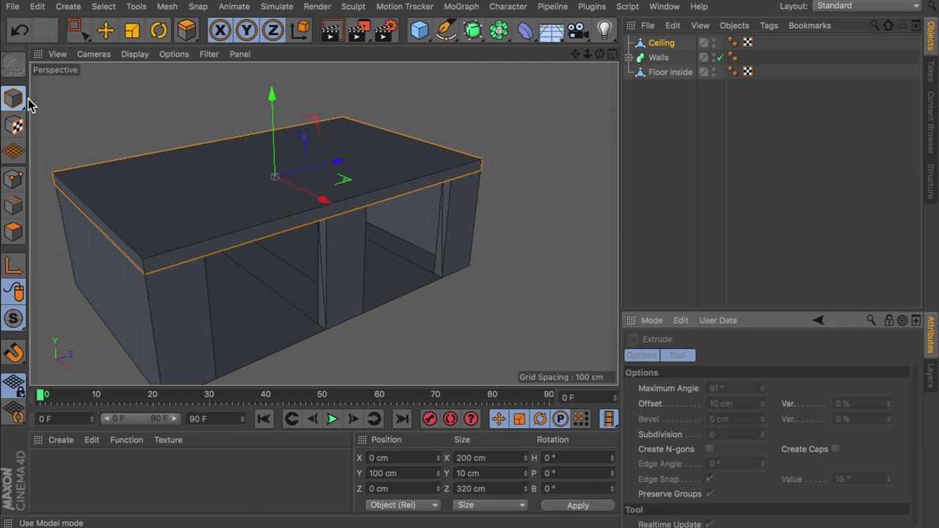
# Duplicate the Ceiling 10 cm higher at Y 110 cm and rename the copy as "Overhang"
pyautogui.press('e')
pyautogui.keyDown('alt'); pyautogui.moveTo(243, 187); pyautogui.dragTo(277, 169); pyautogui.keyUp('alt')
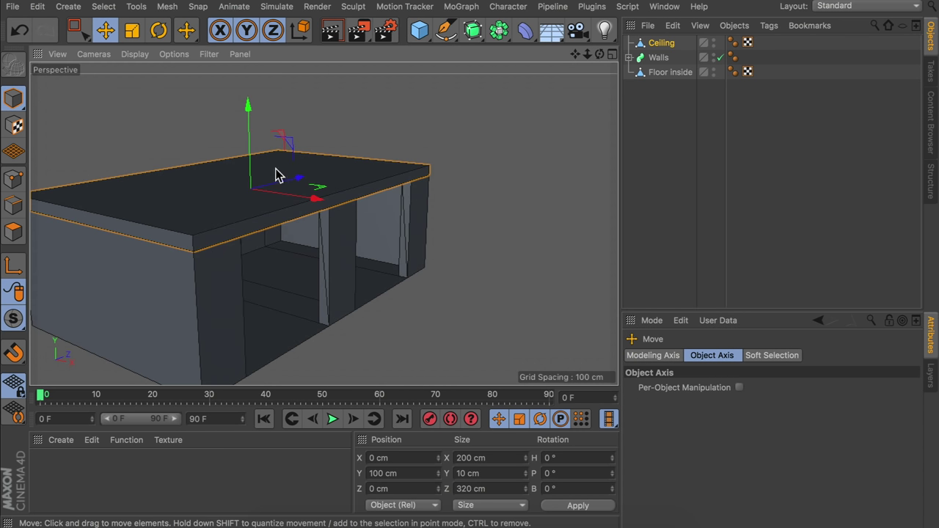
pyautogui.moveTo(256, 132); pyautogui.dragTo(250, 125)
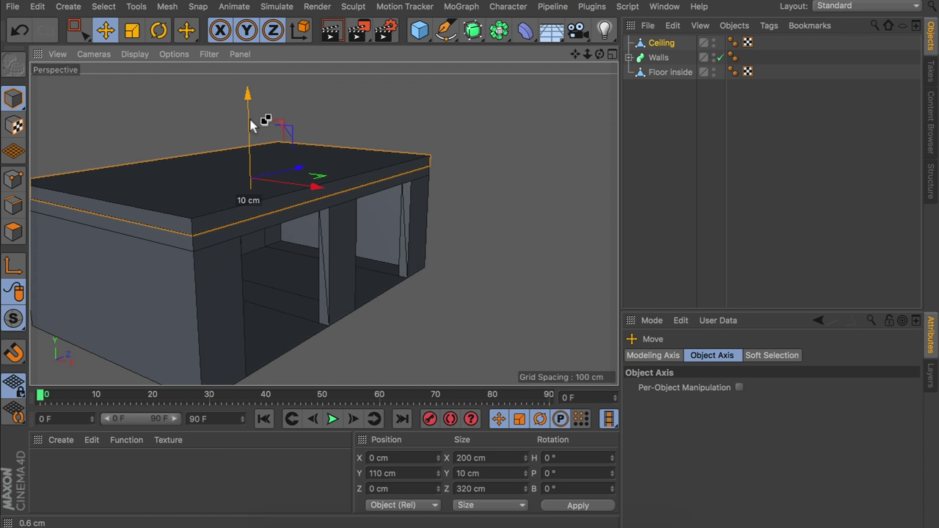
pyautogui.keyDown('ctrl'); pyautogui.moveTo(250, 125); pyautogui.dragTo(250, 124); pyautogui.keyUp('ctrl')
pyautogui.doubleClick(669, 45)
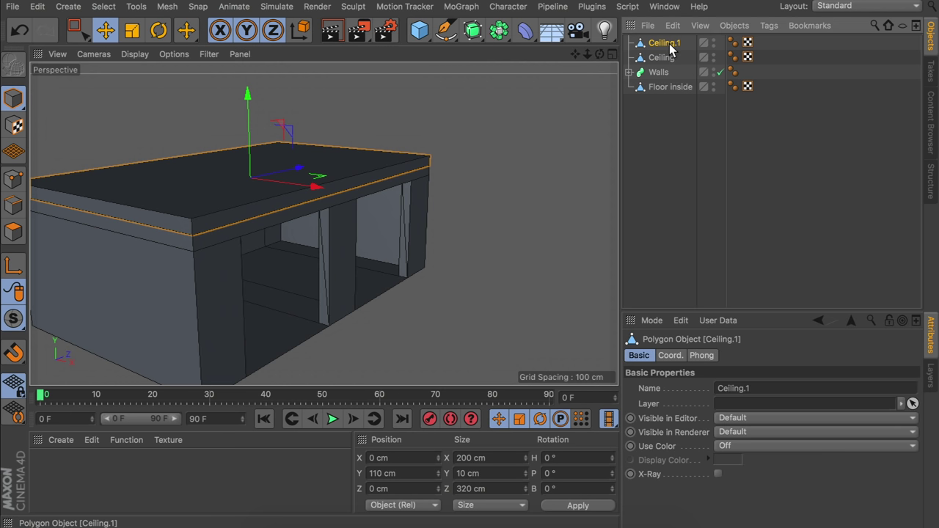
pyautogui.write('Overhang')
pyautogui.press('Return')
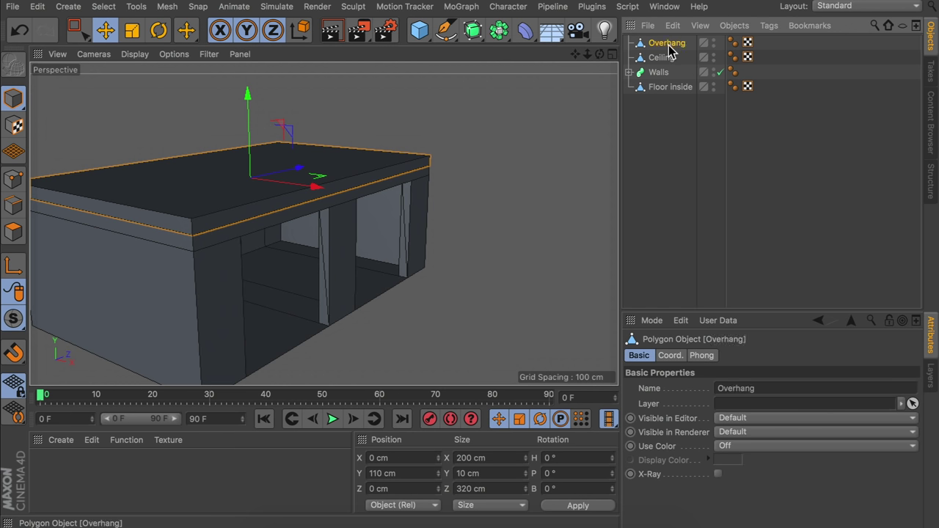
# Pull the front polygon of the Overhang outwards by 40 cm and return to Model mode
pyautogui.click(14, 232)
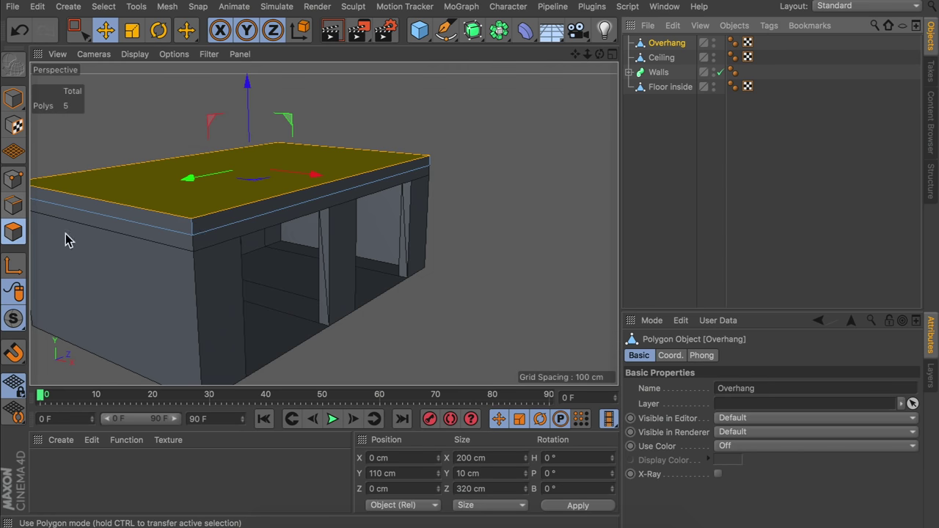
pyautogui.click(259, 214)
pyautogui.moveTo(419, 195); pyautogui.dragTo(466, 204)
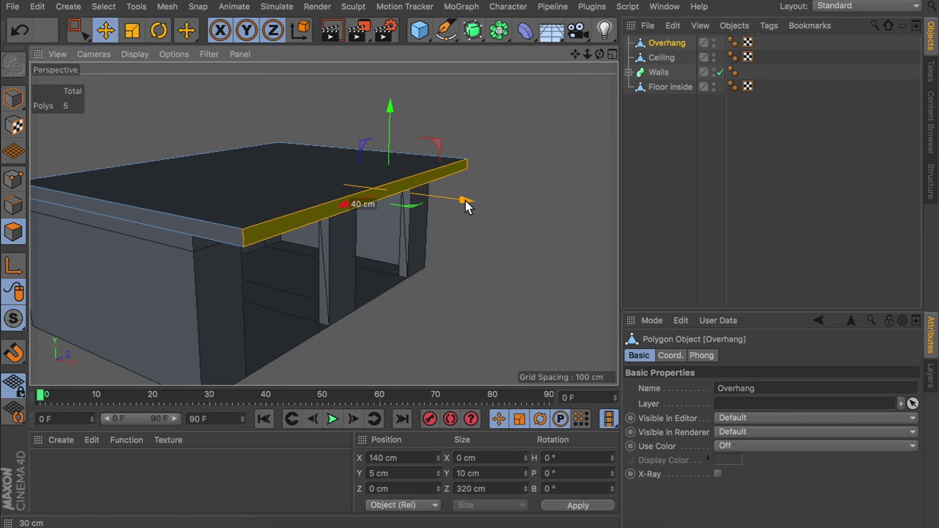
pyautogui.click(477, 296)
pyautogui.keyDown('alt'); pyautogui.moveTo(319, 206); pyautogui.dragTo(397, 186, button='middle'); pyautogui.keyUp('alt')
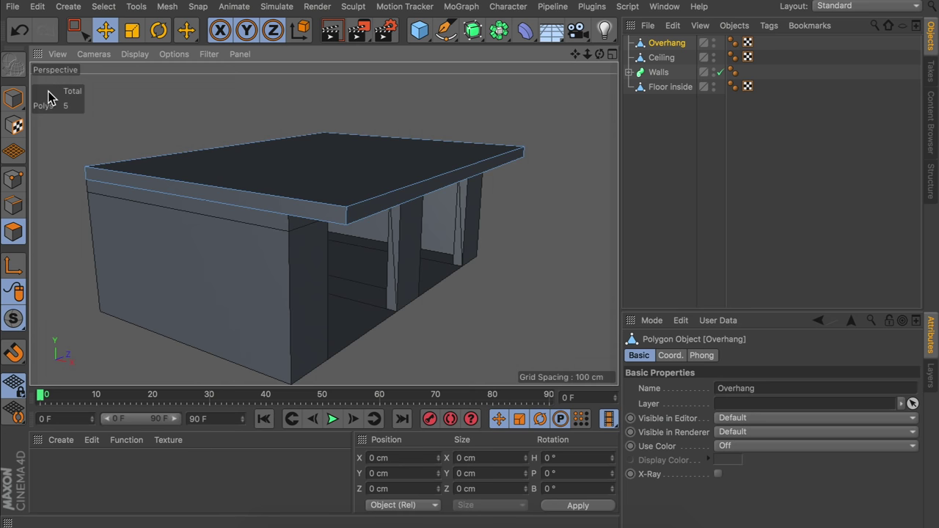
pyautogui.click(14, 99)
# Duplicate the Ceiling above Overhang in the hierarchy, name it "Top floor" and raise it to Y 120 cm
pyautogui.click(661, 57)
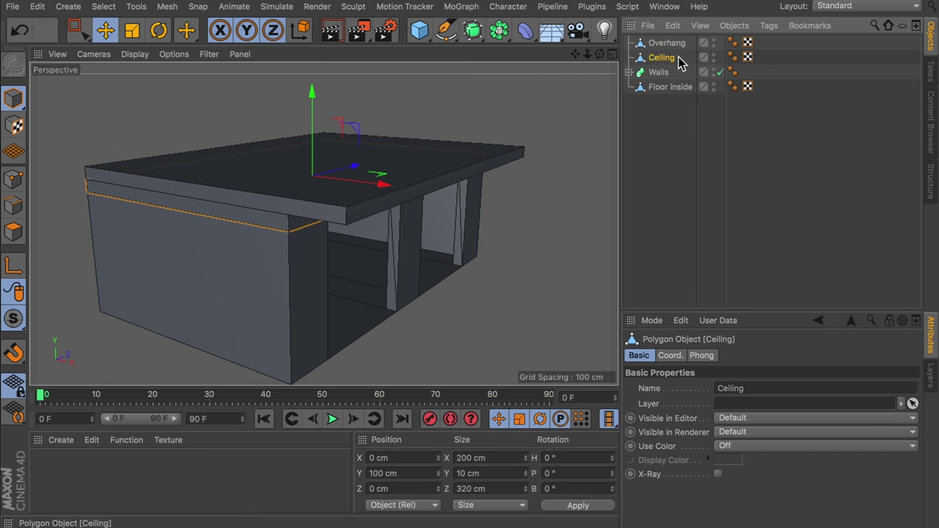
pyautogui.keyDown('ctrl'); pyautogui.moveTo(666, 42); pyautogui.dragTo(665, 40); pyautogui.keyUp('ctrl')
pyautogui.doubleClick(661, 42)
pyautogui.write('Top floor')
pyautogui.press('Return')
pyautogui.moveTo(312, 143); pyautogui.dragTo(313, 118)
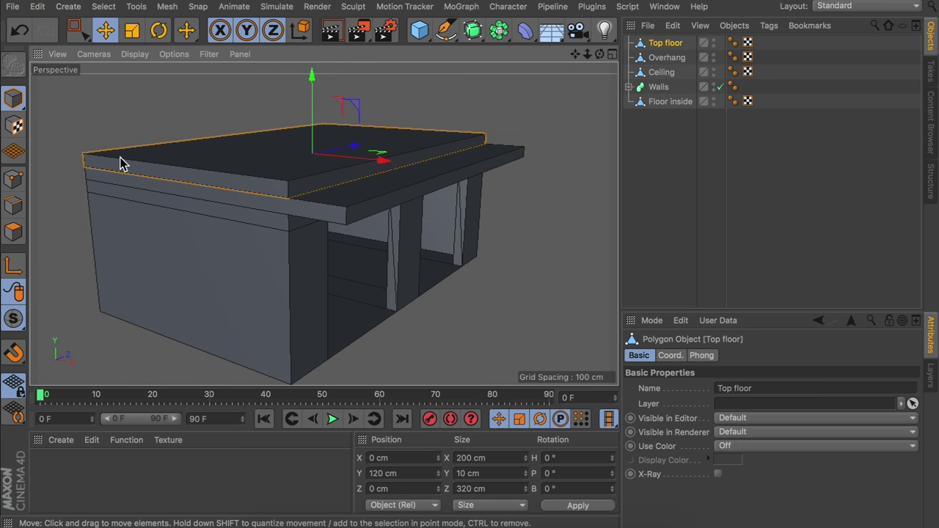
# Raise the top polygon of Top floor to Y 100 cm so the storey is 100 cm high
pyautogui.click(13, 232)
pyautogui.click(242, 164)
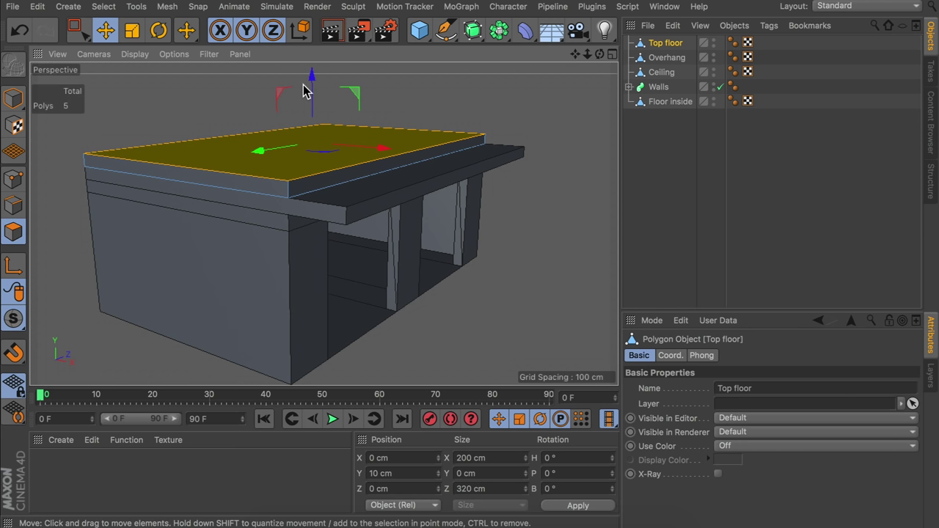
pyautogui.moveTo(308, 87)
pyautogui.mouseDown()
pyautogui.moveTo(335, 88)
pyautogui.moveTo(334, 66)
pyautogui.moveTo(312, 83)
pyautogui.mouseUp()
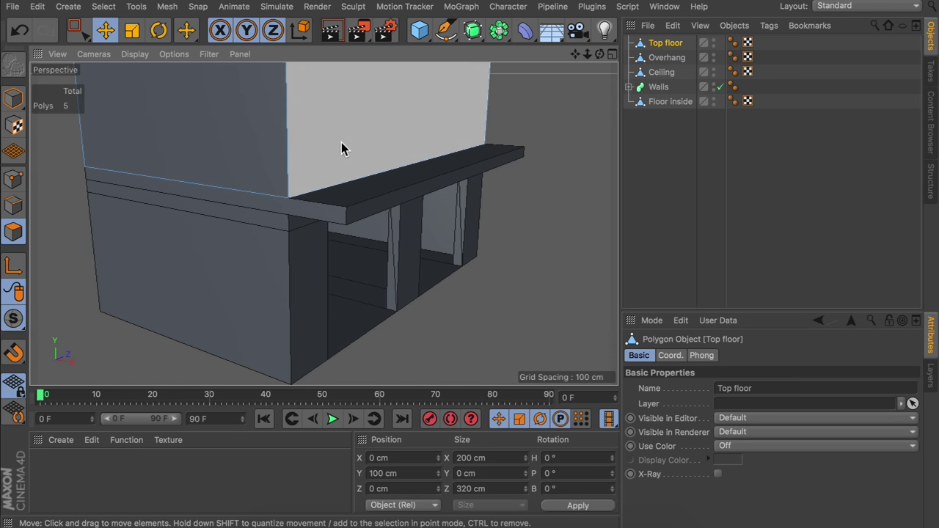
pyautogui.keyDown('alt'); pyautogui.moveTo(340, 147); pyautogui.dragTo(325, 223, button='middle'); pyautogui.keyUp('alt')
pyautogui.click(13, 99)
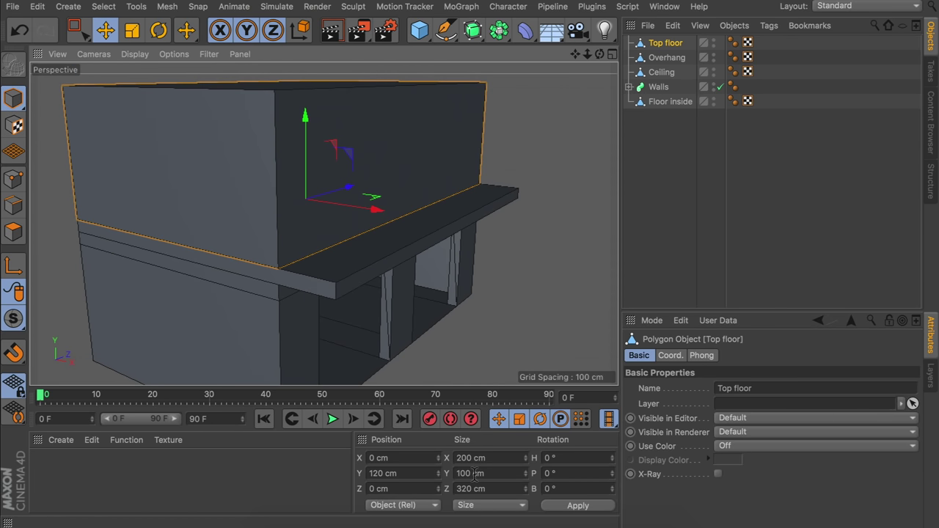
pyautogui.keyDown('alt'); pyautogui.moveTo(360, 168); pyautogui.dragTo(352, 191, button='middle'); pyautogui.keyUp('alt')
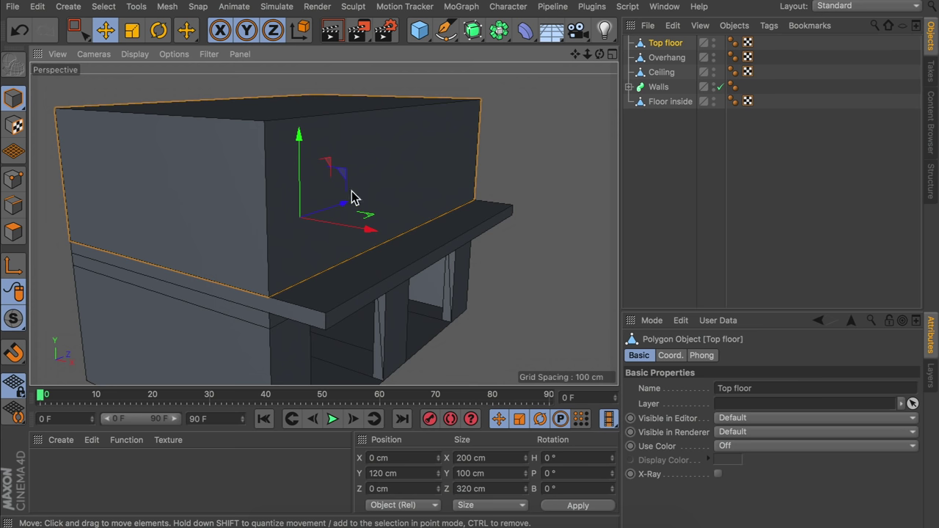
# Inset the top polygon of Top floor using Extrude Inner with an offset of 10 cm
pyautogui.click(13, 231)
pyautogui.keyDown('alt'); pyautogui.moveTo(301, 117); pyautogui.dragTo(276, 286); pyautogui.keyUp('alt')
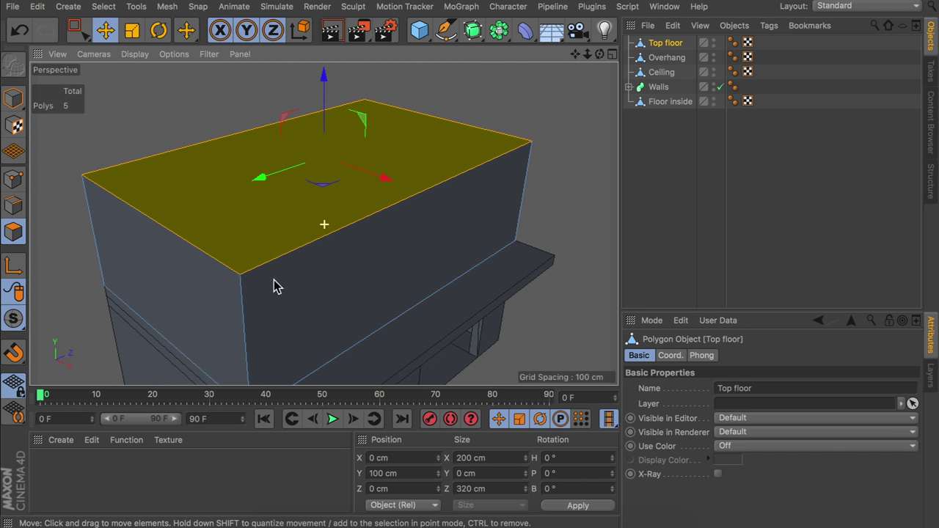
pyautogui.rightClick(296, 217)
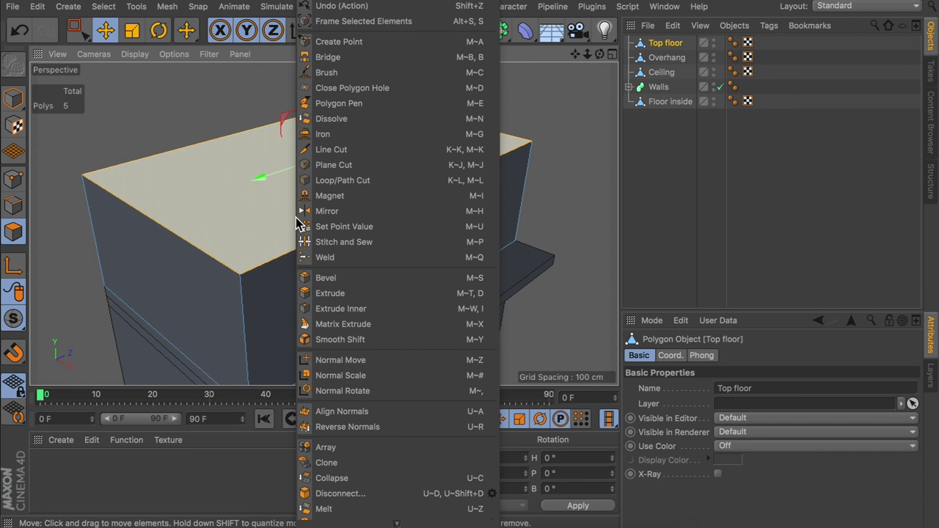
pyautogui.click(340, 308)
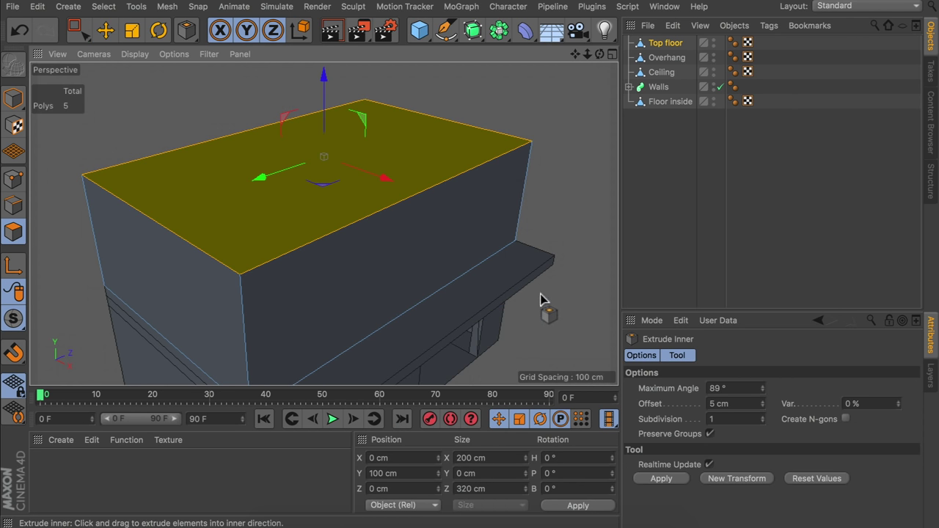
pyautogui.click(722, 403)
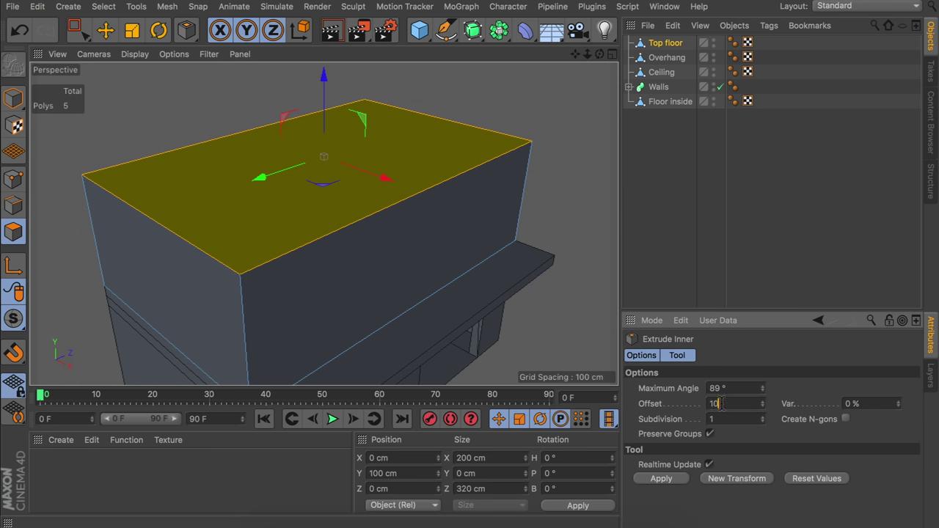
pyautogui.press('Return')
# Extrude the inset roof polygon by -10 cm to form a parapet, return to Model mode and deselect Top floor
pyautogui.press('d')
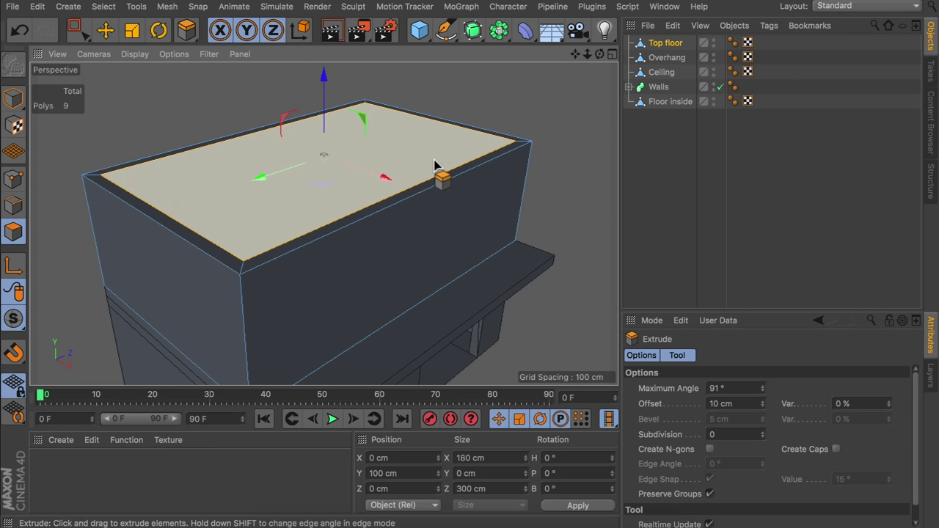
pyautogui.click(738, 404)
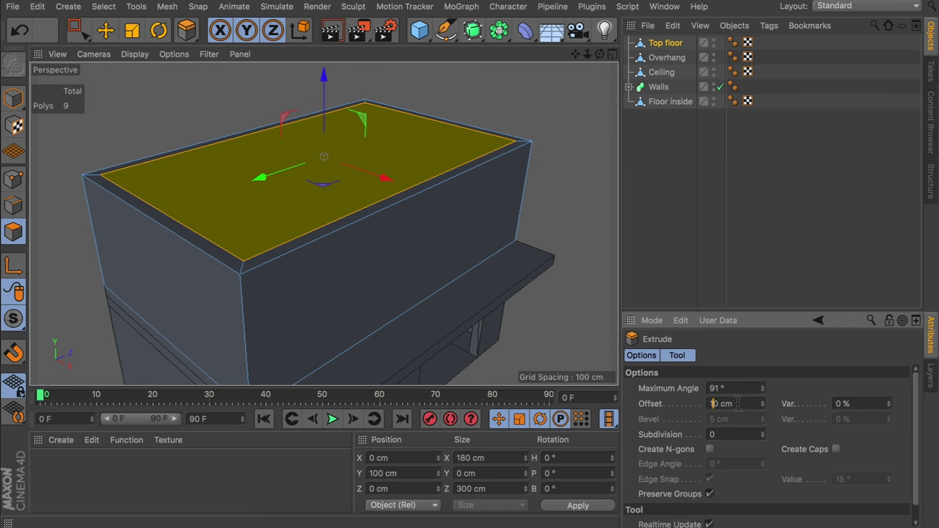
pyautogui.press('Left')
pyautogui.write('-')
pyautogui.press('Return')
pyautogui.click(14, 98)
pyautogui.keyDown('alt'); pyautogui.moveTo(359, 162); pyautogui.dragTo(340, 146); pyautogui.keyUp('alt')
pyautogui.keyDown('alt'); pyautogui.moveTo(340, 146); pyautogui.dragTo(332, 205, button='right'); pyautogui.keyUp('alt')
pyautogui.keyDown('alt'); pyautogui.moveTo(333, 210); pyautogui.dragTo(330, 184); pyautogui.keyUp('alt')
pyautogui.click(658, 184)
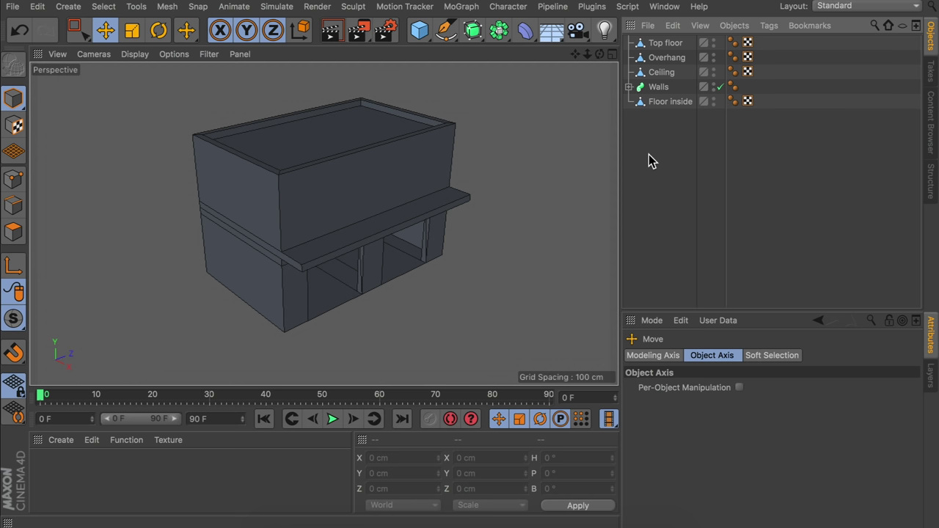
# Add a 200 cm Cube and make it editable
pyautogui.keyDown('alt'); pyautogui.moveTo(322, 137); pyautogui.dragTo(308, 189); pyautogui.keyUp('alt')
pyautogui.click(420, 31)
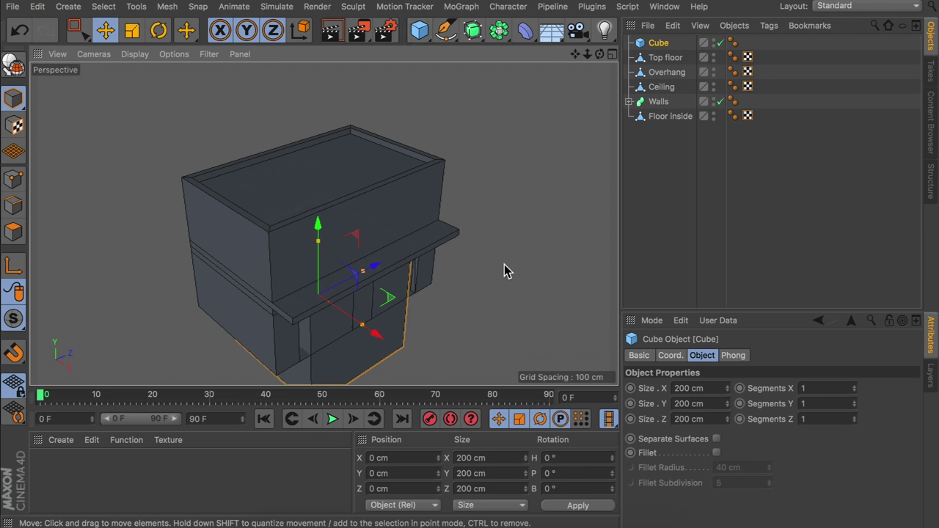
pyautogui.keyDown('alt'); pyautogui.moveTo(503, 267); pyautogui.dragTo(258, 213); pyautogui.keyUp('alt')
pyautogui.click(13, 64)
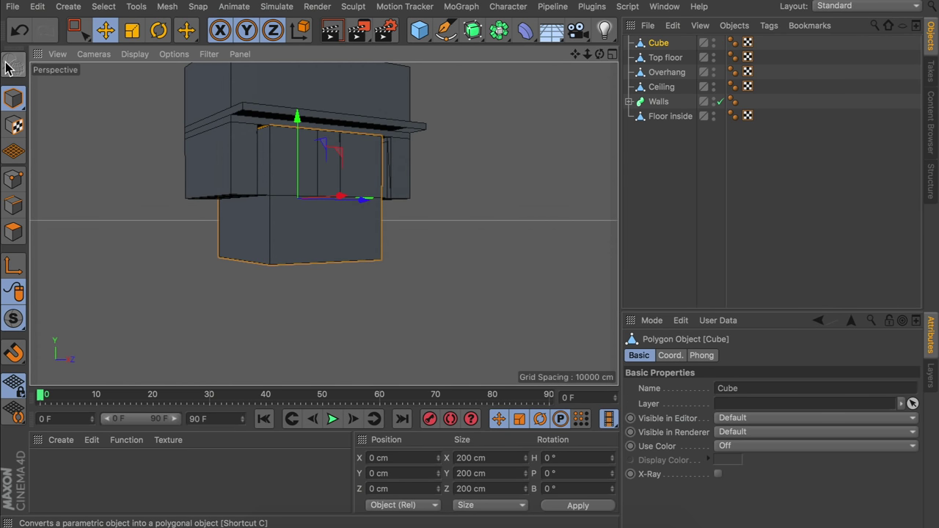
# Set the Cube's bottom polygon to Y 0 cm so it sits at the axis, and return to Model mode
pyautogui.click(14, 232)
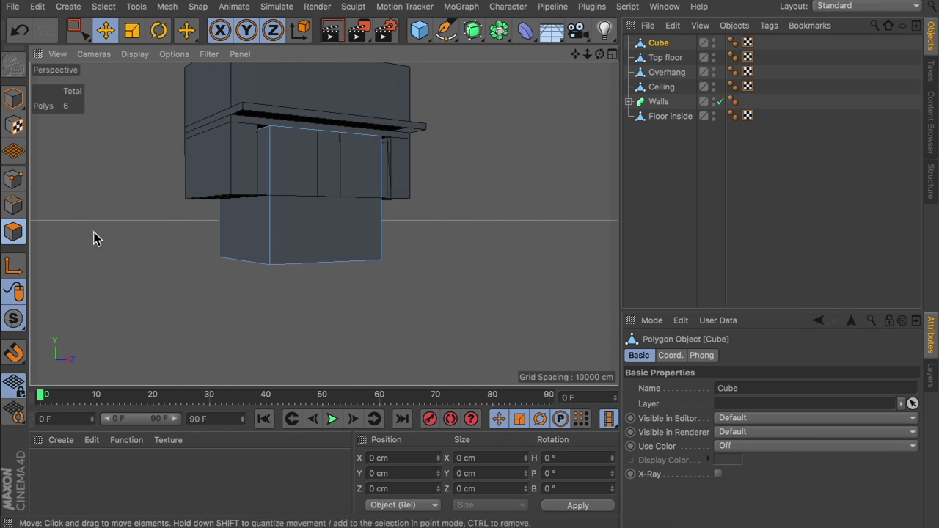
pyautogui.keyDown('alt'); pyautogui.moveTo(321, 243); pyautogui.dragTo(300, 250); pyautogui.keyUp('alt')
pyautogui.click(292, 280)
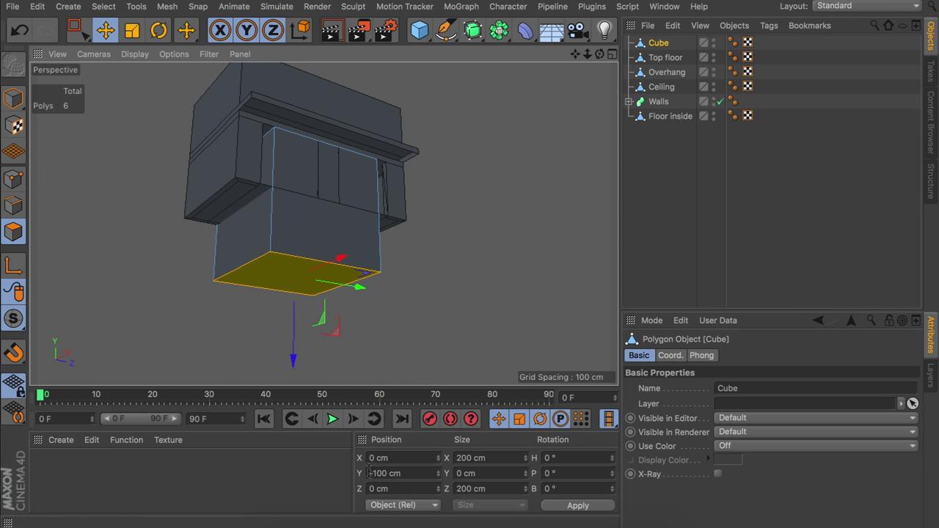
pyautogui.click(381, 474)
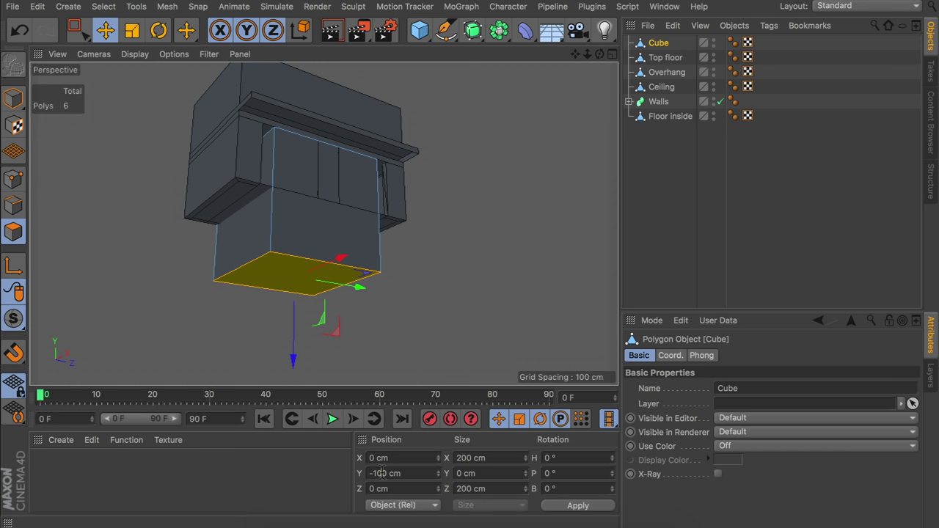
pyautogui.write('0')
pyautogui.press('Return')
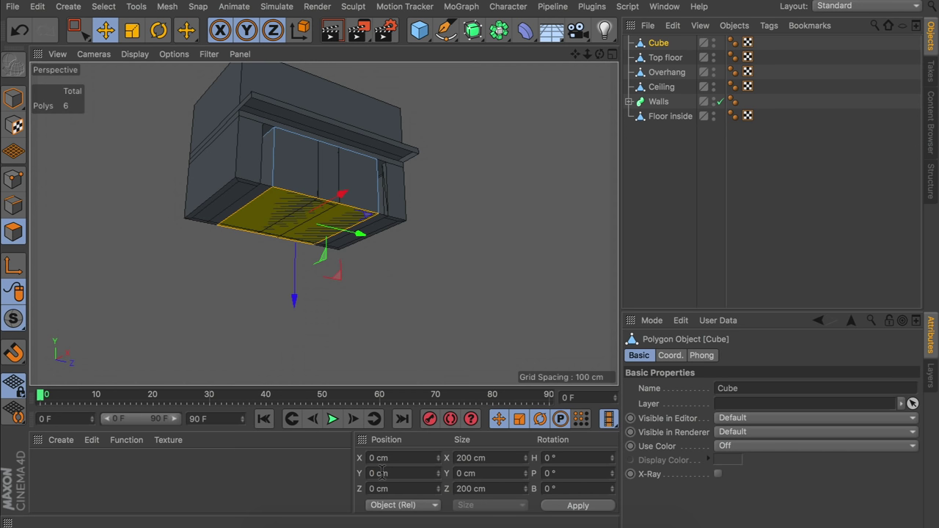
pyautogui.click(11, 96)
# Raise the Cube to Y 210 cm onto the recessed roof surface of Top floor
pyautogui.keyDown('alt'); pyautogui.moveTo(306, 174); pyautogui.dragTo(294, 291); pyautogui.keyUp('alt')
pyautogui.keyDown('alt'); pyautogui.moveTo(287, 139); pyautogui.dragTo(287, 267, button='middle'); pyautogui.keyUp('alt')
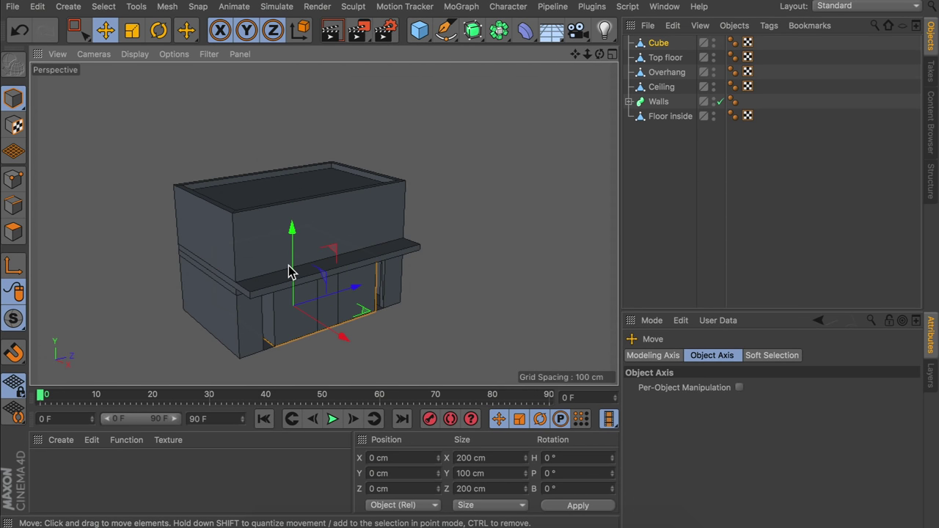
pyautogui.moveTo(291, 270); pyautogui.dragTo(283, 145)
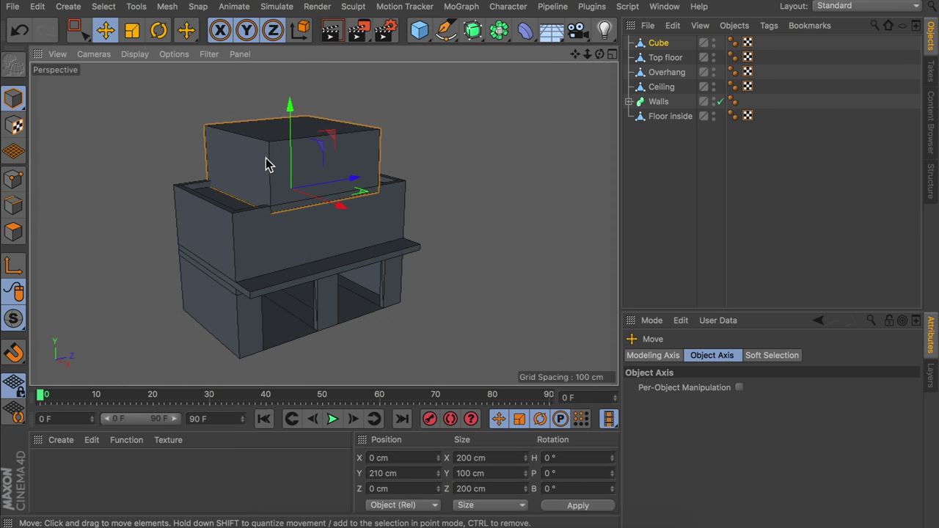
pyautogui.keyDown('alt'); pyautogui.moveTo(256, 170); pyautogui.dragTo(291, 147, button='right'); pyautogui.keyUp('alt')
pyautogui.keyDown('alt'); pyautogui.moveTo(296, 184); pyautogui.dragTo(349, 215); pyautogui.keyUp('alt')
pyautogui.keyDown('alt'); pyautogui.moveTo(321, 185); pyautogui.dragTo(325, 225, button='middle'); pyautogui.keyUp('alt')
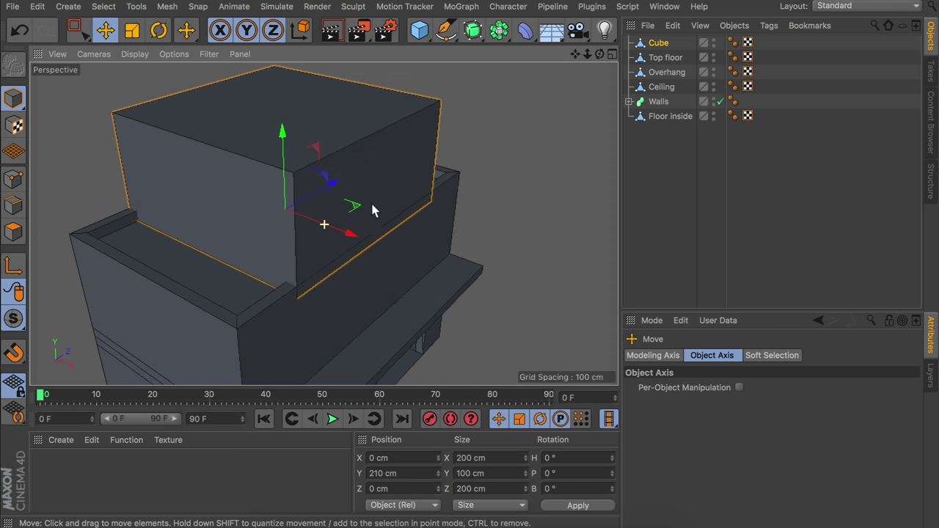
pyautogui.keyDown('alt'); pyautogui.moveTo(372, 204); pyautogui.dragTo(373, 260, button='middle'); pyautogui.keyUp('alt')
# Scale the Cube down and set its size to X 20, Y 20 and Z 40 cm
pyautogui.press('t')
pyautogui.moveTo(397, 227); pyautogui.dragTo(241, 213)
pyautogui.press('e')
pyautogui.press('t')
pyautogui.moveTo(355, 198); pyautogui.dragTo(383, 203)
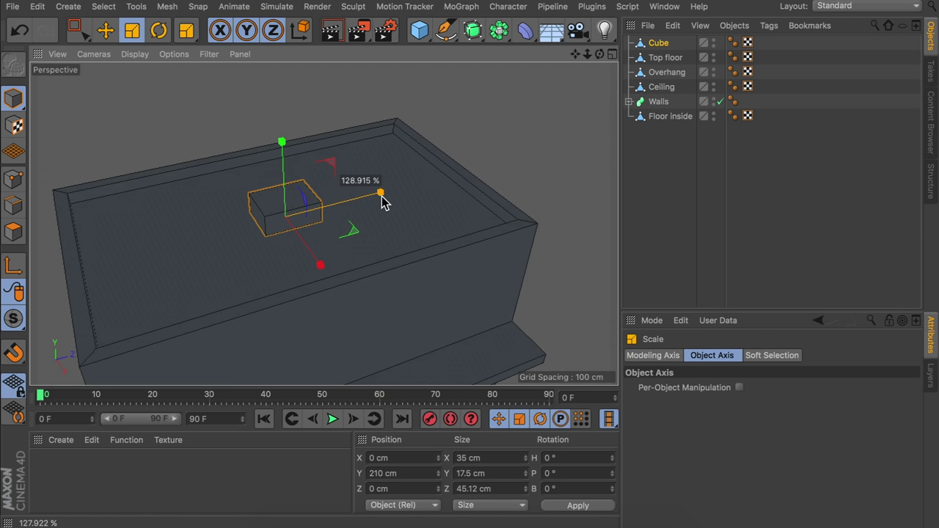
pyautogui.doubleClick(477, 489)
pyautogui.write('40')
pyautogui.doubleClick(477, 458)
pyautogui.write('20')
pyautogui.press('Tab')
pyautogui.write('20')
pyautogui.press('Return')
# Duplicate the Cube into a two-by-two block of four spaced boxes on one half of the roof
pyautogui.keyDown('alt'); pyautogui.moveTo(270, 218); pyautogui.dragTo(237, 224); pyautogui.keyUp('alt')
pyautogui.press('e')
pyautogui.keyDown('alt'); pyautogui.moveTo(242, 227); pyautogui.dragTo(348, 262); pyautogui.keyUp('alt')
pyautogui.keyDown('ctrl'); pyautogui.moveTo(264, 280); pyautogui.dragTo(298, 288); pyautogui.keyUp('ctrl')
pyautogui.keyDown('ctrl'); pyautogui.click(657, 57); pyautogui.keyUp('ctrl')
pyautogui.keyDown('alt'); pyautogui.moveTo(220, 236); pyautogui.dragTo(289, 199); pyautogui.keyUp('alt')
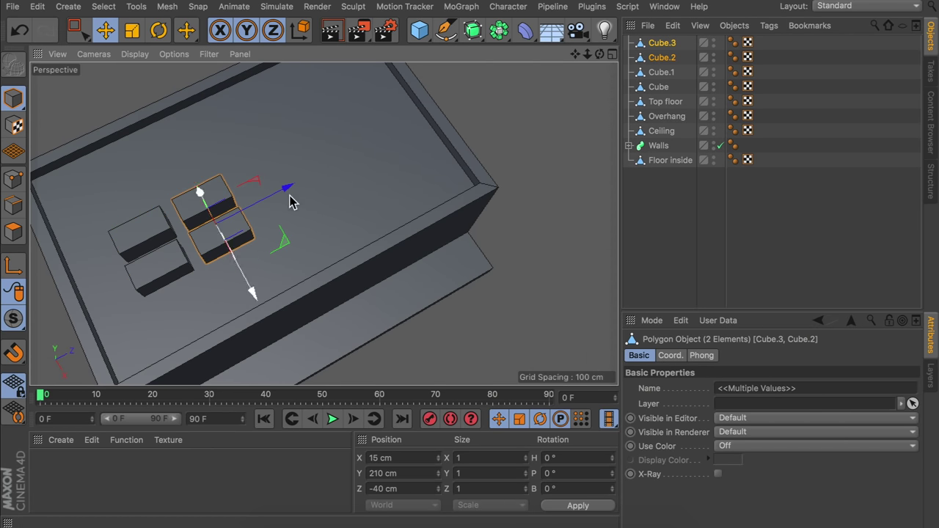
# Group the four cubes under a null named "AC"
pyautogui.click(663, 44)
pyautogui.keyDown('shift'); pyautogui.click(658, 87); pyautogui.keyUp('shift')
pyautogui.hotkey('alt', 'g')
pyautogui.doubleClick(658, 43)
pyautogui.write('AC')
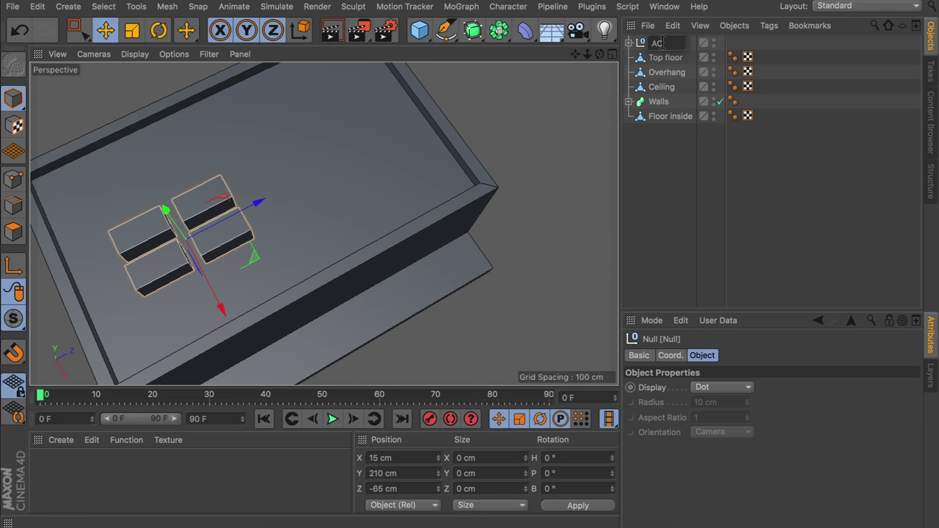
pyautogui.press('Return')
# Centre the AC group across the roof by setting its X position to 0 cm, and deselect it
pyautogui.keyDown('alt'); pyautogui.moveTo(220, 213); pyautogui.dragTo(285, 193); pyautogui.keyUp('alt')
pyautogui.moveTo(359, 170); pyautogui.dragTo(345, 172)
pyautogui.keyDown('alt'); pyautogui.moveTo(301, 260); pyautogui.dragTo(226, 238); pyautogui.keyUp('alt')
pyautogui.click(387, 458)
pyautogui.write('0')
pyautogui.press('Return')
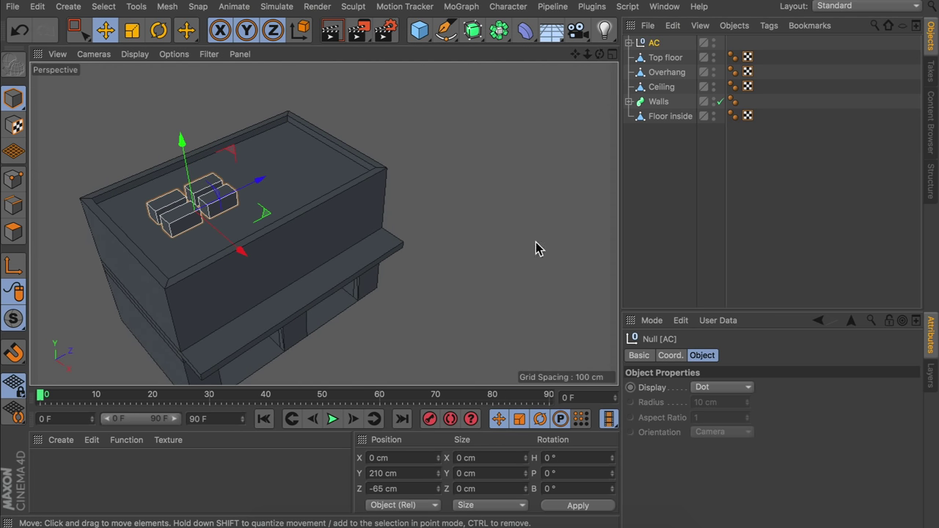
pyautogui.click(720, 175)
# Select the four cubes inside the AC group and switch to editing their edges
pyautogui.keyDown('alt'); pyautogui.moveTo(329, 184); pyautogui.dragTo(357, 187); pyautogui.keyUp('alt')
pyautogui.click(630, 43)
pyautogui.click(669, 58)
pyautogui.keyDown('shift'); pyautogui.click(666, 101); pyautogui.keyUp('shift')
pyautogui.scroll(8, 269, 203)
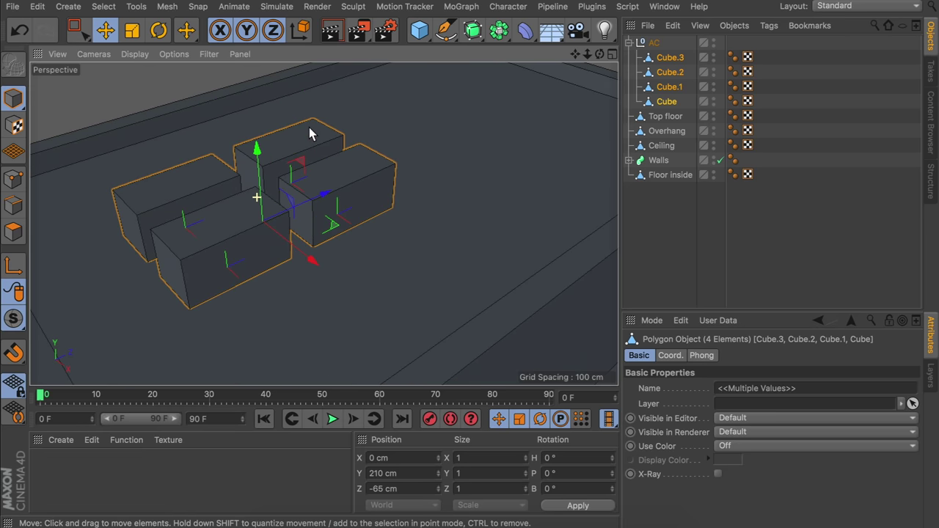
pyautogui.click(15, 204)
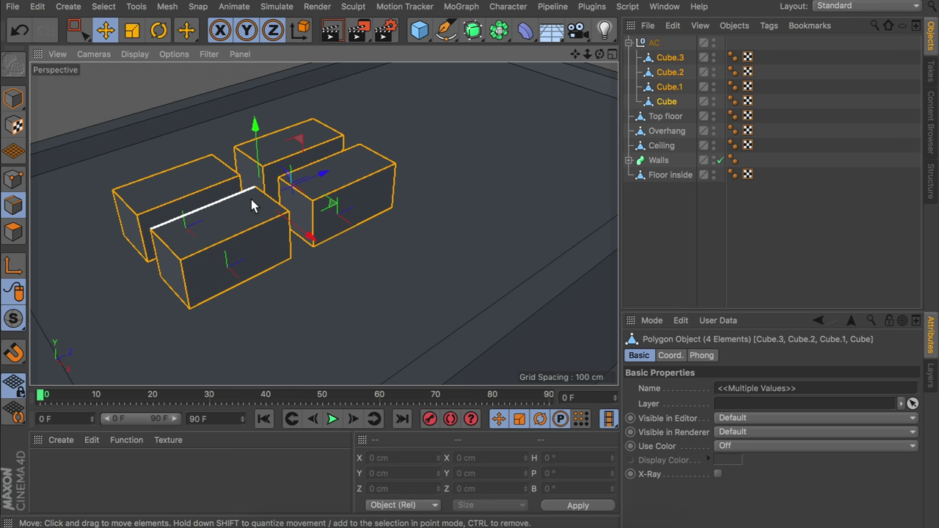
# Bevel all edges of the four AC cubes in Chamfer mode with a 1 cm offset and 3 subdivisions
pyautogui.rightClick(251, 199)
pyautogui.click(294, 404)
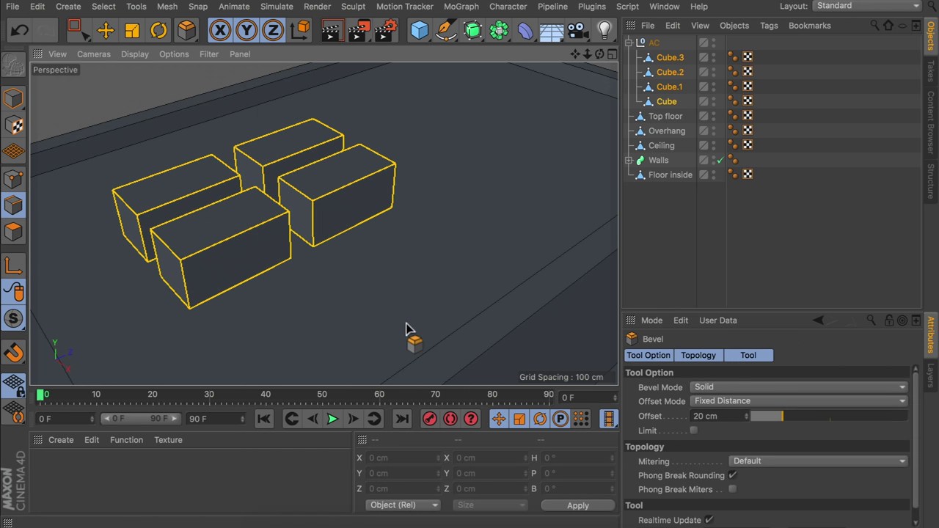
pyautogui.moveTo(254, 213)
pyautogui.mouseDown()
pyautogui.moveTo(270, 214)
pyautogui.moveTo(240, 218)
pyautogui.mouseUp()
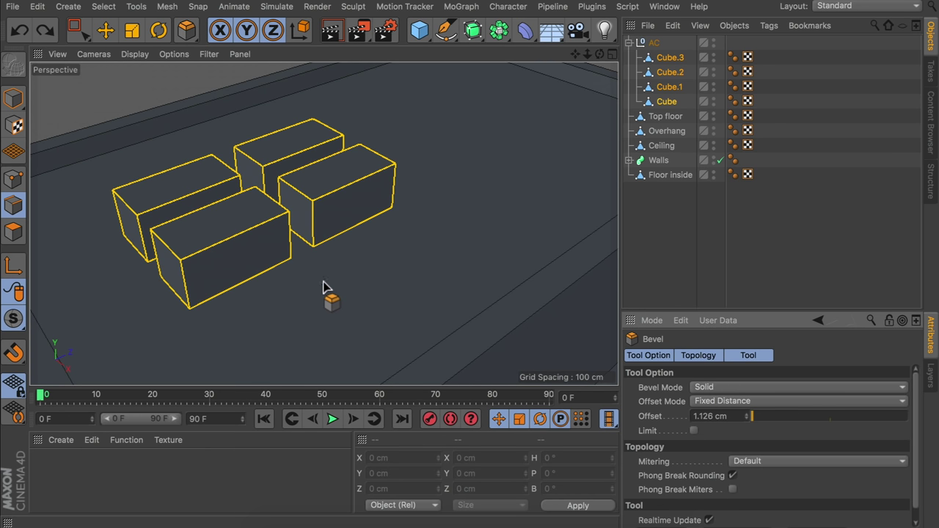
pyautogui.click(704, 387)
pyautogui.click(711, 401)
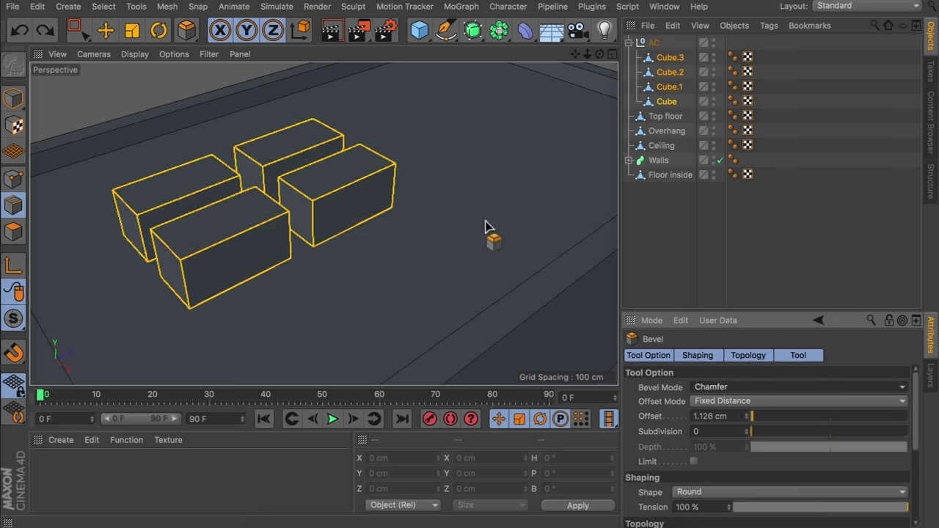
pyautogui.doubleClick(747, 430)
pyautogui.moveTo(436, 252); pyautogui.dragTo(300, 251)
pyautogui.doubleClick(727, 416)
pyautogui.write('1')
pyautogui.press('Return')
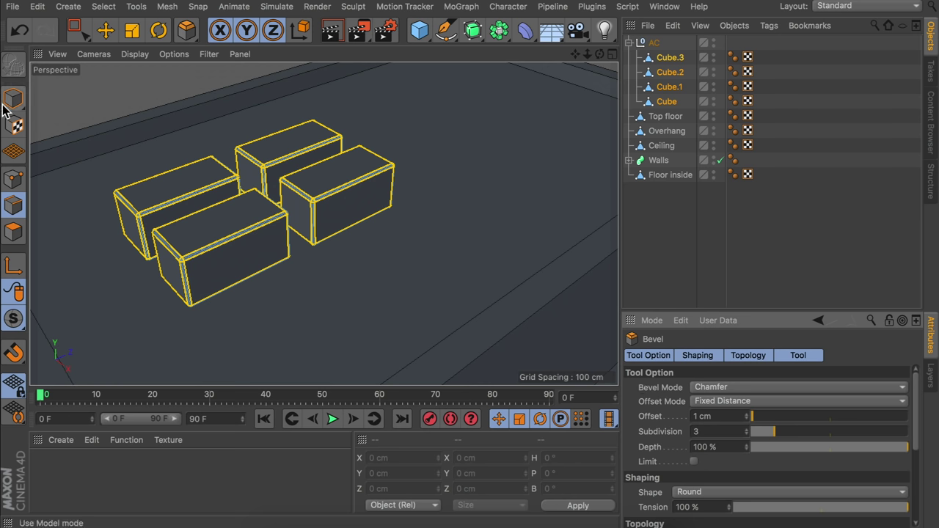
pyautogui.press('e')
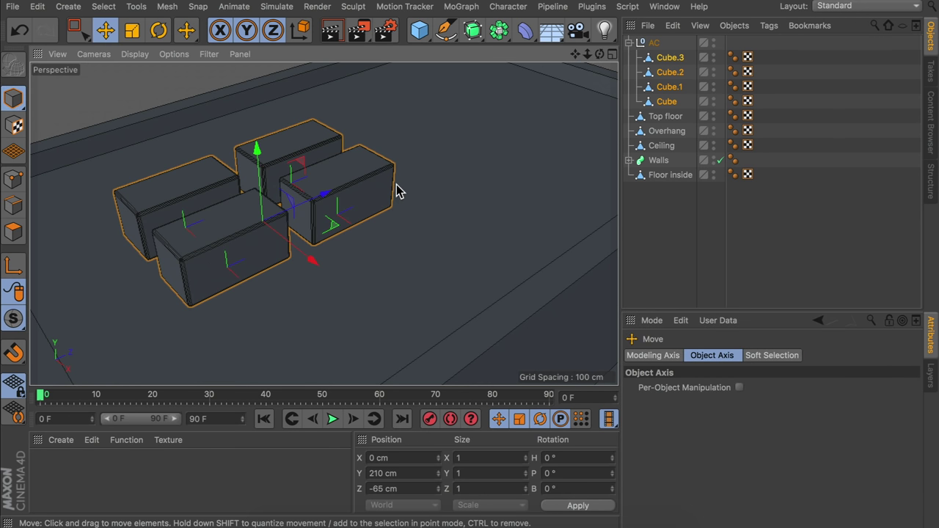
# Deselect the AC cubes and collapse the AC group in the object hierarchy
pyautogui.keyDown('alt'); pyautogui.moveTo(421, 257); pyautogui.dragTo(406, 220); pyautogui.keyUp('alt')
pyautogui.keyDown('alt'); pyautogui.moveTo(415, 210); pyautogui.dragTo(371, 271, button='right'); pyautogui.keyUp('alt')
pyautogui.click(690, 243)
pyautogui.keyDown('alt'); pyautogui.moveTo(404, 206); pyautogui.dragTo(326, 226, button='middle'); pyautogui.keyUp('alt')
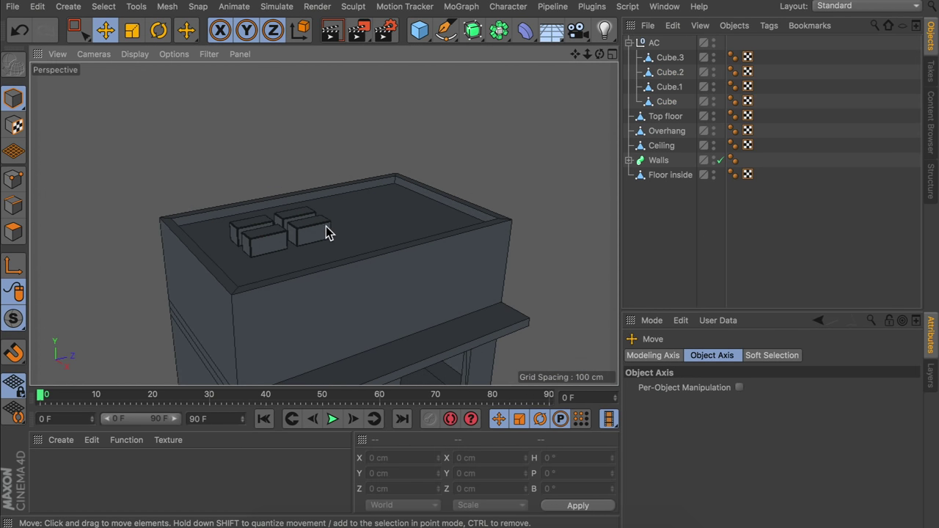
pyautogui.keyDown('alt'); pyautogui.moveTo(325, 226); pyautogui.dragTo(327, 259); pyautogui.keyUp('alt')
pyautogui.click(629, 42)
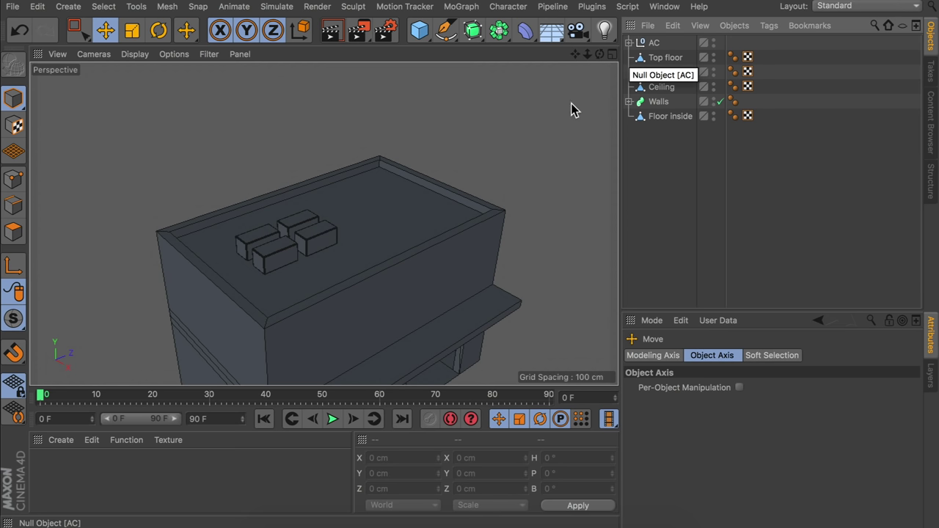
pyautogui.keyDown('alt'); pyautogui.moveTo(416, 262); pyautogui.dragTo(344, 292); pyautogui.keyUp('alt')
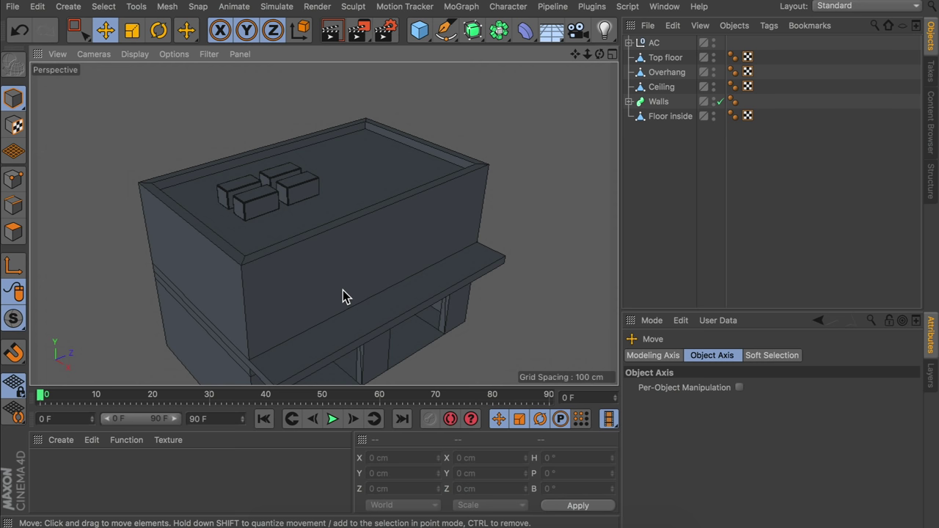
# Duplicate the Ceiling object to the top of the hierarchy and rename the copy "Roof exit"
pyautogui.click(229, 358)
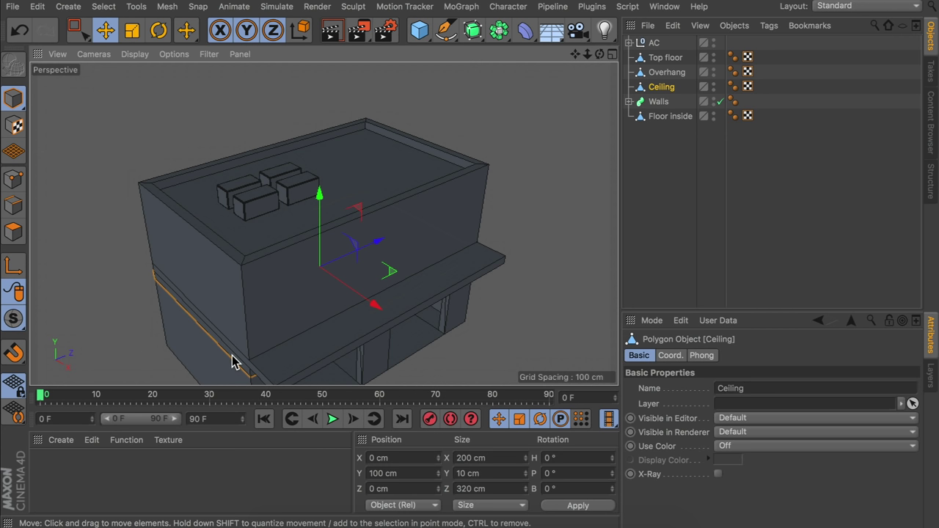
pyautogui.keyDown('ctrl'); pyautogui.moveTo(656, 85); pyautogui.dragTo(653, 42); pyautogui.keyUp('ctrl')
pyautogui.write('Roof exit')
pyautogui.press('Return')
# Place the Roof exit on the roof at Y 210 and Z 80 cm, and scale it to 60 x 10 x 64 cm
pyautogui.moveTo(319, 195); pyautogui.dragTo(308, 133)
pyautogui.press('t')
pyautogui.moveTo(376, 163); pyautogui.dragTo(330, 184)
pyautogui.moveTo(371, 212); pyautogui.dragTo(304, 188)
pyautogui.scroll(4, 321, 191)
pyautogui.press('e')
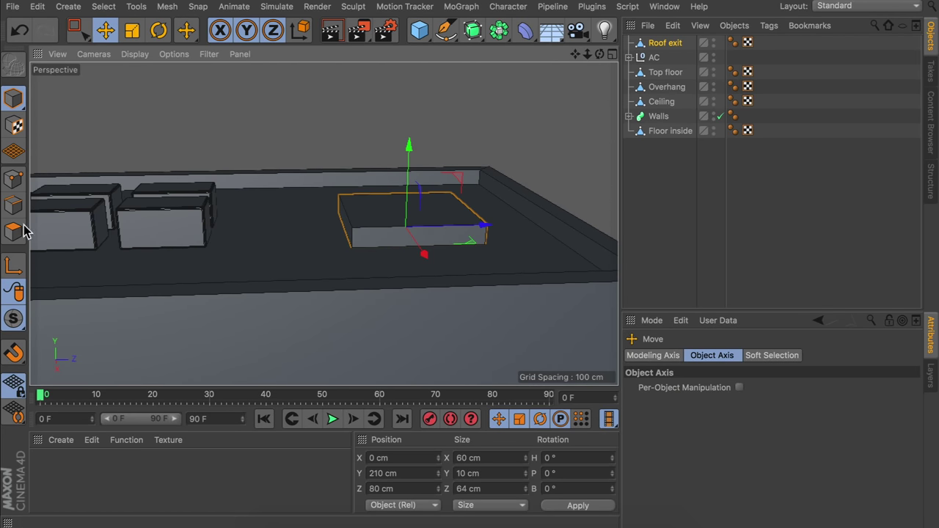
# Move the Roof exit's face toward the AC units to Z -42 cm and raise its upper edge along the world Y axis
pyautogui.click(13, 232)
pyautogui.click(342, 220)
pyautogui.click(13, 206)
pyautogui.click(325, 211)
pyautogui.keyDown('alt'); pyautogui.moveTo(355, 213); pyautogui.dragTo(373, 210); pyautogui.keyUp('alt')
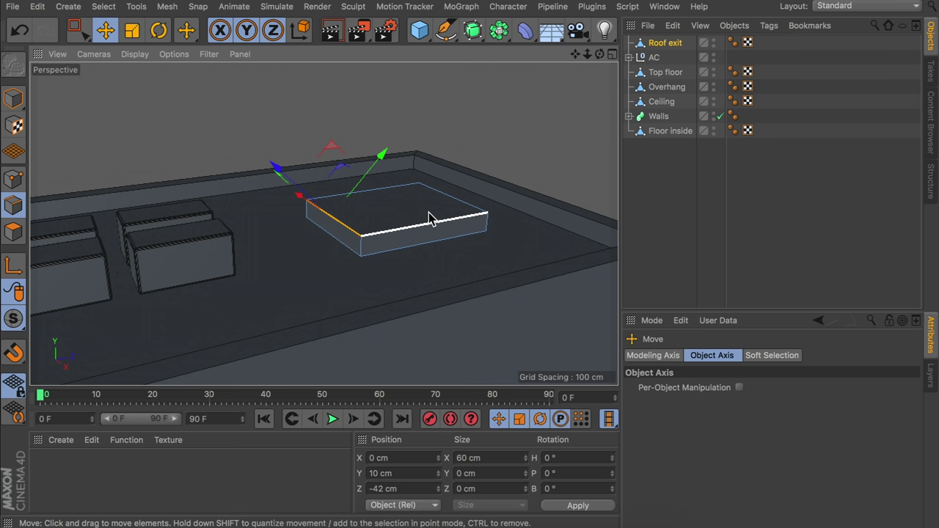
pyautogui.click(299, 36)
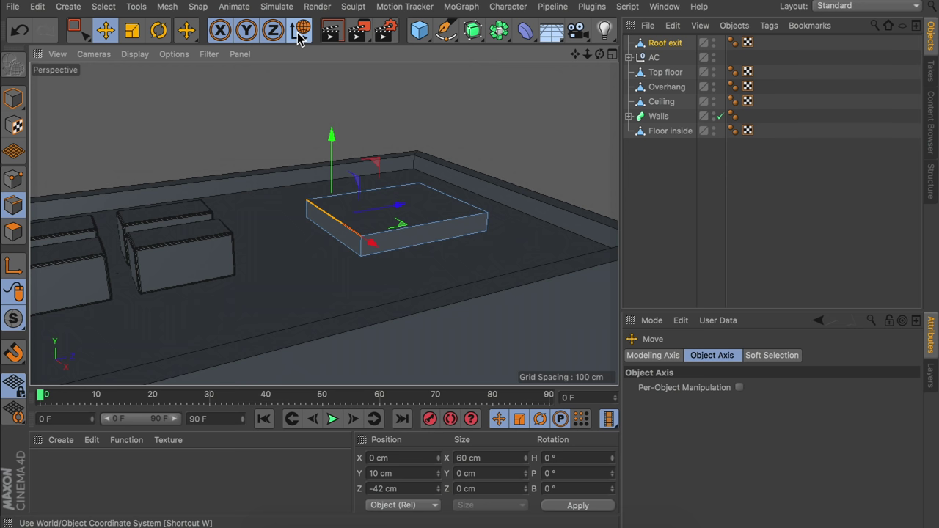
pyautogui.moveTo(331, 142); pyautogui.dragTo(314, 61)
# Inset the Roof exit's tall front face by 5 cm and set the inner polygon's Y position to 20 cm
pyautogui.keyDown('alt'); pyautogui.moveTo(348, 178); pyautogui.dragTo(401, 183); pyautogui.keyUp('alt')
pyautogui.click(15, 230)
pyautogui.press('i')
pyautogui.doubleClick(718, 399)
pyautogui.write('5')
pyautogui.press('Return')
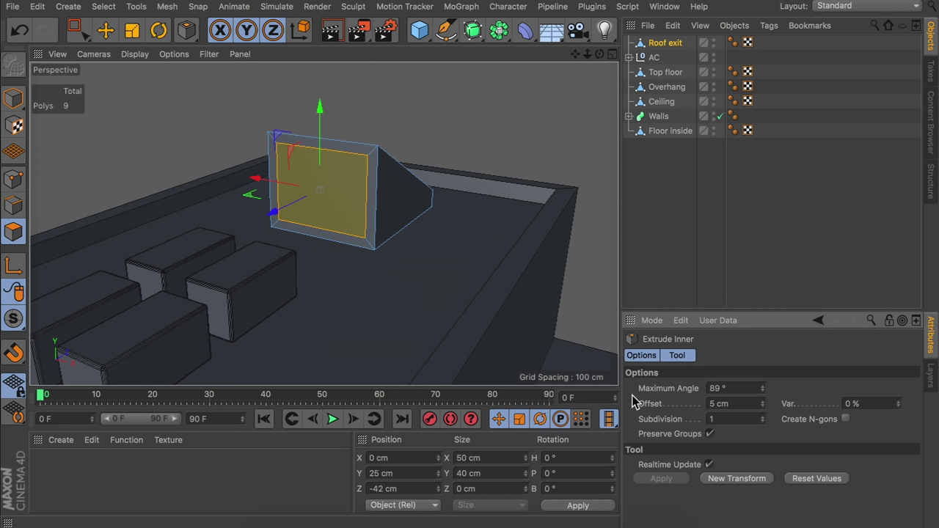
pyautogui.click(384, 474)
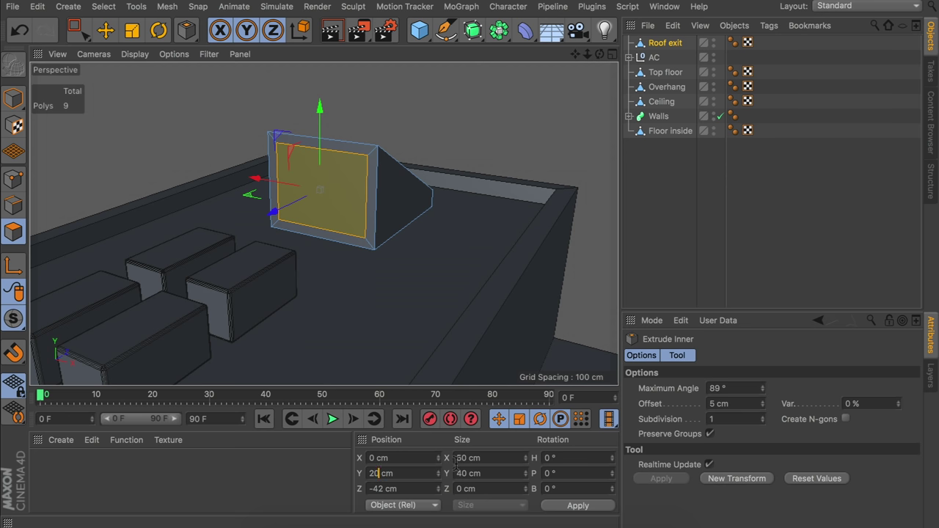
pyautogui.press('Return')
pyautogui.press('e')
pyautogui.click(729, 205)
# Extrude the Roof exit's inner front polygon slightly inward to form a recessed doorway
pyautogui.keyDown('alt'); pyautogui.moveTo(356, 178); pyautogui.dragTo(286, 181); pyautogui.keyUp('alt')
pyautogui.click(365, 196)
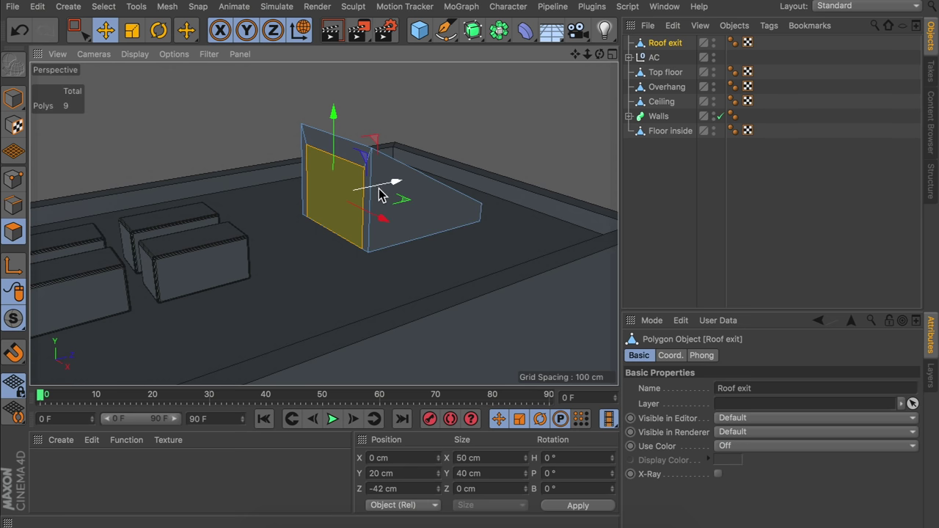
pyautogui.press('d')
pyautogui.moveTo(357, 192); pyautogui.dragTo(339, 193)
pyautogui.press('e')
pyautogui.click(636, 192)
# Scale the whole Roof exit object down to about 90% and deselect it
pyautogui.scroll(-8, 389, 183)
pyautogui.keyDown('alt'); pyautogui.moveTo(393, 182); pyautogui.dragTo(406, 157); pyautogui.keyUp('alt')
pyautogui.press('Return')
pyautogui.scroll(5, 407, 151)
pyautogui.press('t')
pyautogui.click(407, 157)
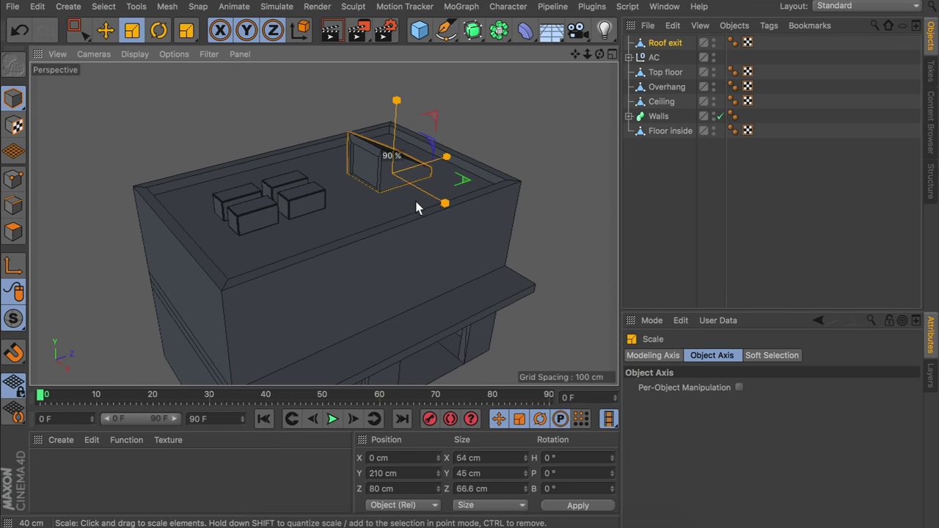
pyautogui.moveTo(448, 207); pyautogui.dragTo(442, 204)
pyautogui.click(735, 202)
pyautogui.press('e')
pyautogui.scroll(-4, 416, 193)
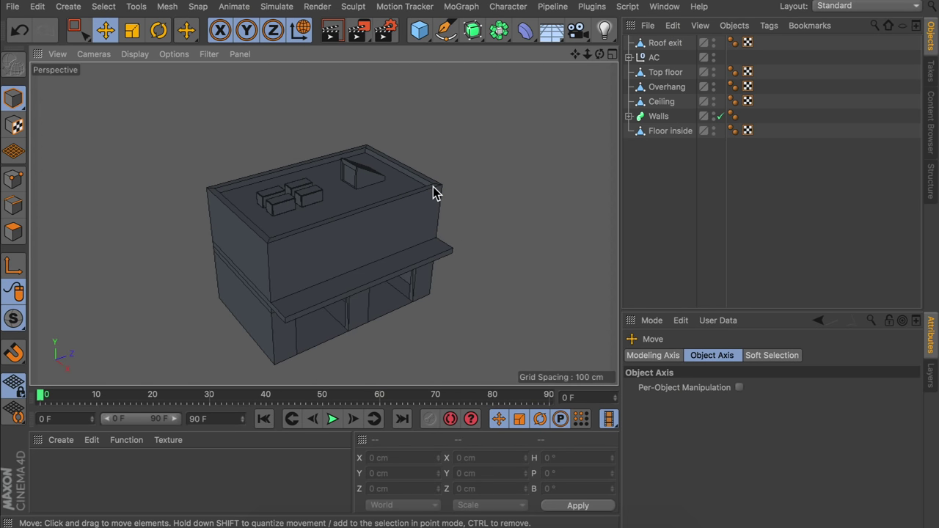
# Add a cube primitive and set its X, Y and Z sizes to 30 cm
pyautogui.keyDown('alt'); pyautogui.moveTo(413, 216); pyautogui.dragTo(346, 230); pyautogui.keyUp('alt')
pyautogui.scroll(3, 359, 224)
pyautogui.click(359, 223)
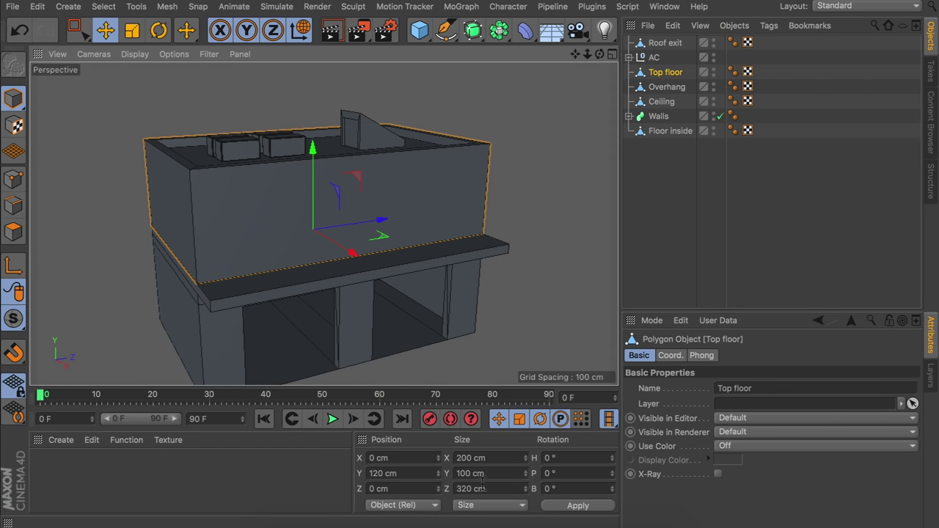
pyautogui.click(418, 30)
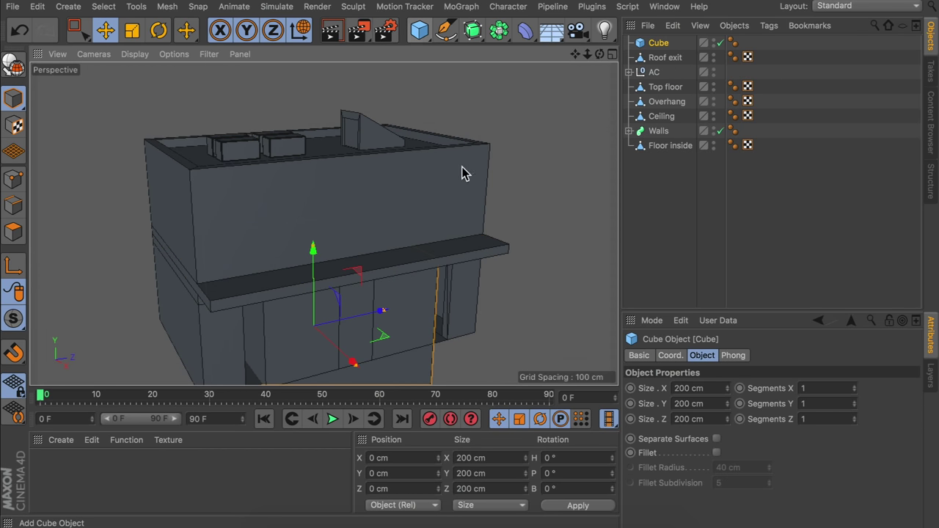
pyautogui.doubleClick(711, 389)
pyautogui.write('30')
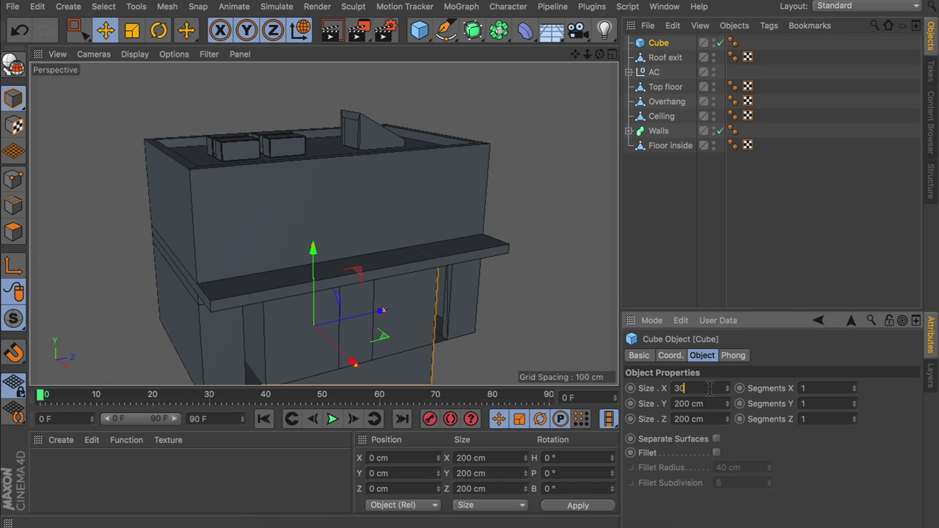
pyautogui.press('Tab')
pyautogui.write('30')
pyautogui.press('Tab')
pyautogui.write('30')
pyautogui.press('Return')
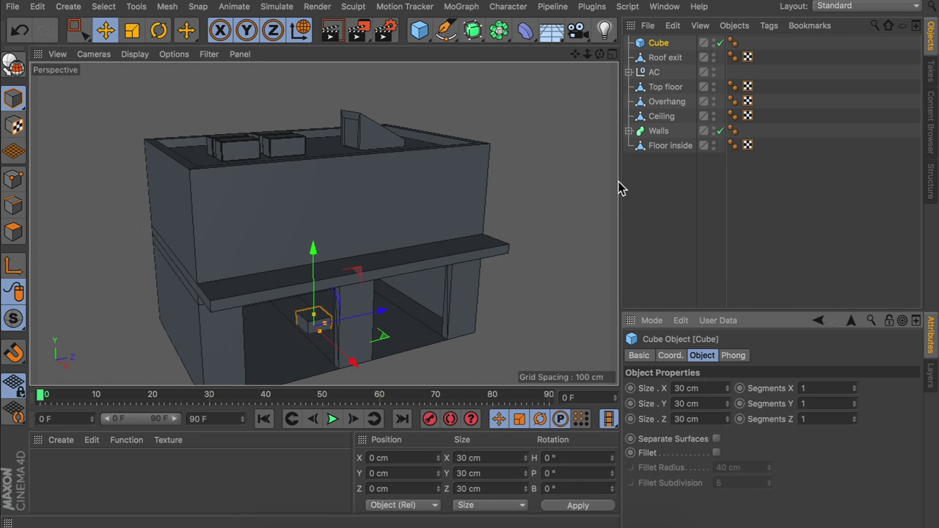
# Add a MoGraph Cloner, make the Cube its child and set the cloner mode to Grid Array
pyautogui.click(461, 6)
pyautogui.press('Escape')
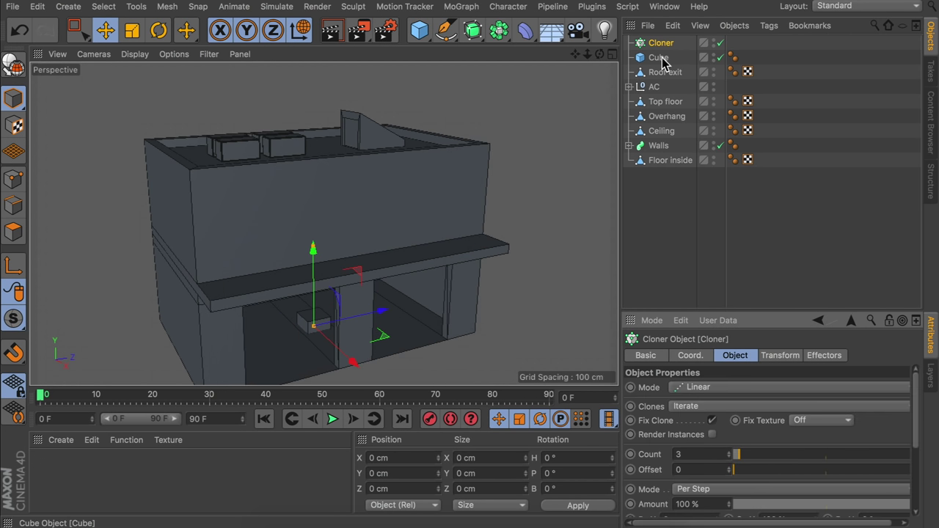
pyautogui.moveTo(661, 58); pyautogui.dragTo(661, 44)
pyautogui.click(661, 44)
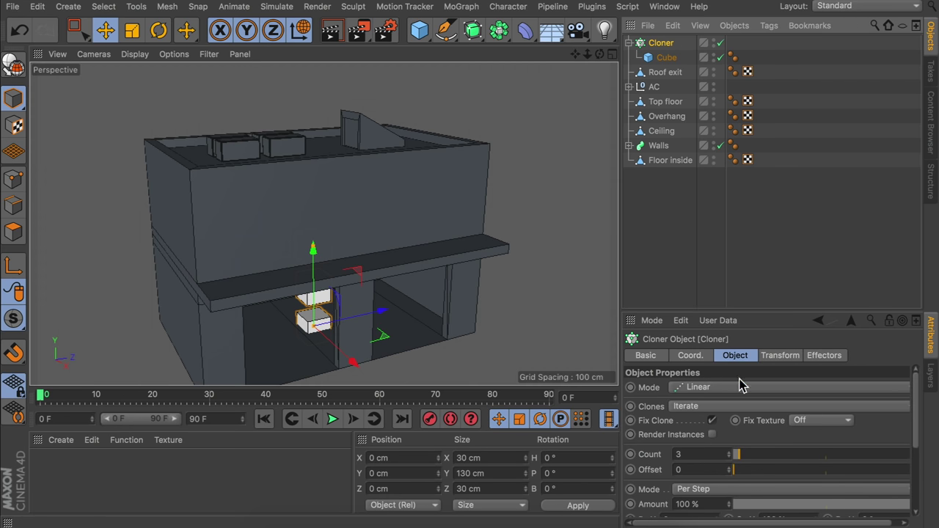
pyautogui.click(697, 387)
pyautogui.click(707, 445)
pyautogui.moveTo(472, 237)
pyautogui.keyDown('alt'); pyautogui.mouseDown()
pyautogui.moveTo(423, 216)
pyautogui.moveTo(403, 174)
pyautogui.mouseUp(); pyautogui.keyUp('alt')
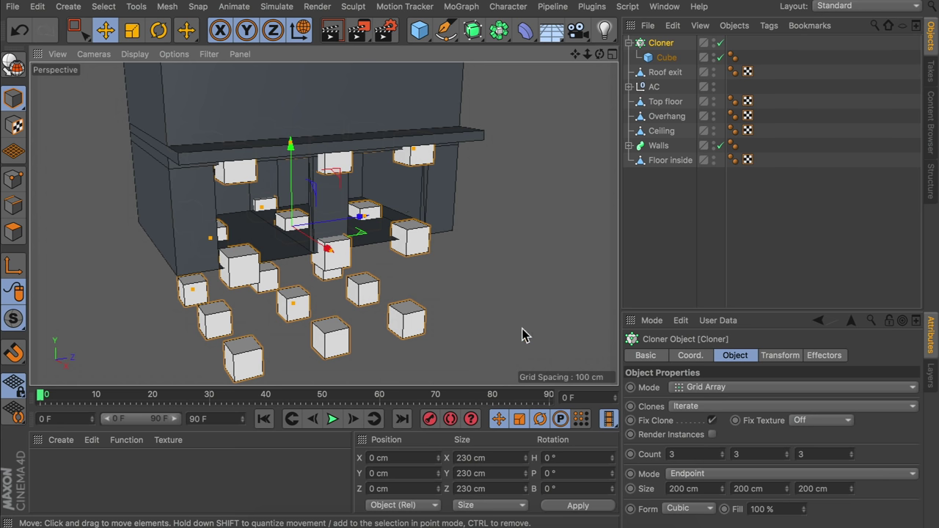
# Set the cloner's grid count to 1 in X, 2 in Y and 9 in Z
pyautogui.click(851, 457)
pyautogui.click(851, 457)
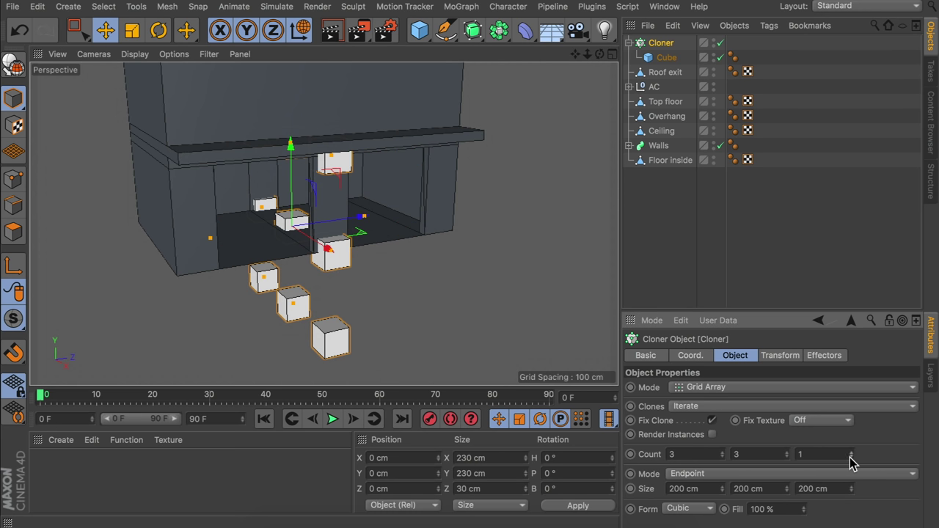
pyautogui.click(722, 452)
pyautogui.click(722, 452)
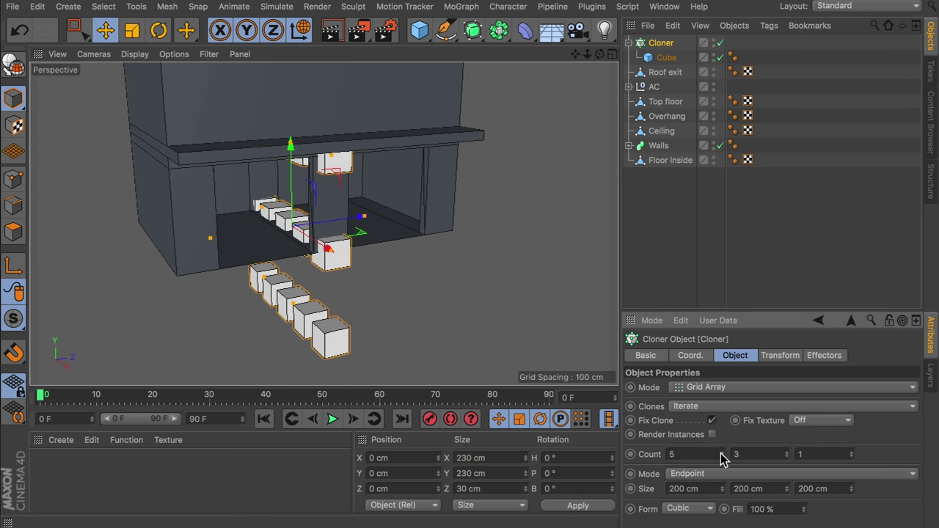
pyautogui.click(722, 457)
pyautogui.click(722, 458)
pyautogui.click(722, 457)
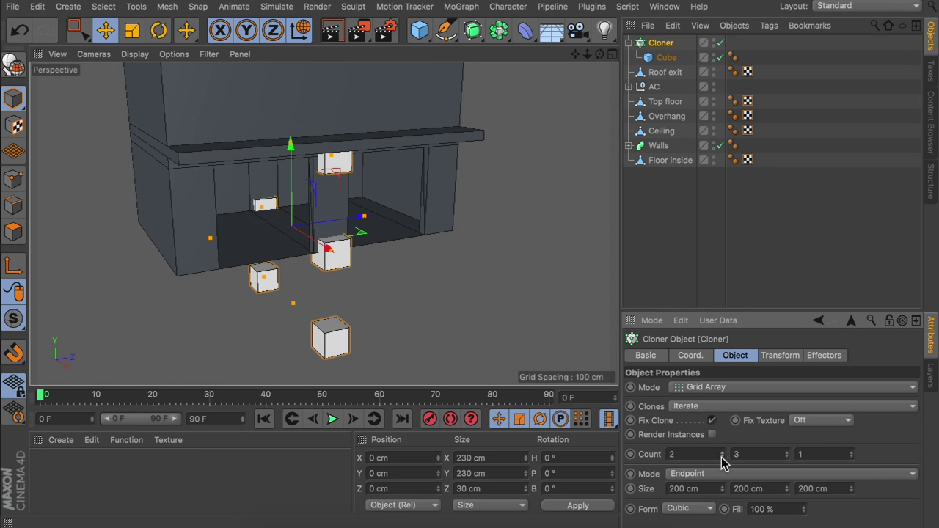
pyautogui.click(722, 457)
pyautogui.click(850, 452)
pyautogui.click(851, 453)
pyautogui.click(852, 453)
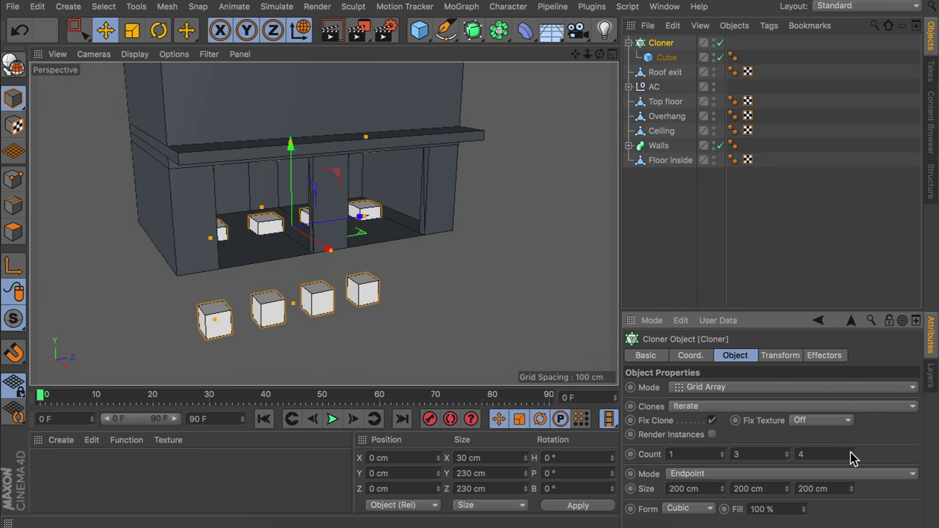
pyautogui.click(851, 453)
pyautogui.click(852, 452)
pyautogui.click(851, 453)
pyautogui.click(851, 453)
pyautogui.click(851, 452)
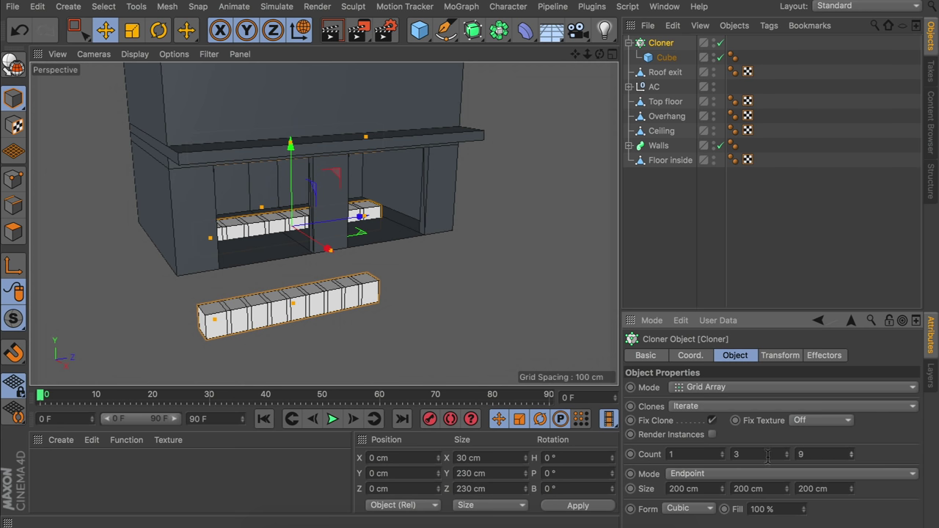
pyautogui.click(787, 457)
# Resize the clone grid to about 171 cm in Y and 528 cm in Z, and set its size mode to Per-Step
pyautogui.moveTo(376, 238)
pyautogui.keyDown('alt'); pyautogui.mouseDown()
pyautogui.moveTo(330, 166)
pyautogui.moveTo(353, 179)
pyautogui.moveTo(352, 214)
pyautogui.moveTo(473, 216)
pyautogui.mouseUp(); pyautogui.keyUp('alt')
pyautogui.keyDown('alt'); pyautogui.moveTo(339, 190); pyautogui.dragTo(381, 239, button='middle'); pyautogui.keyUp('alt')
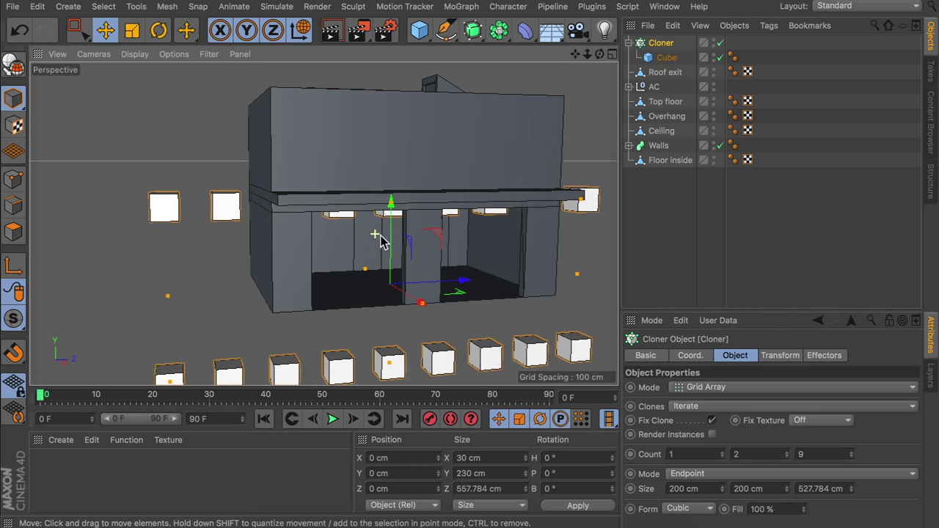
pyautogui.keyDown('alt'); pyautogui.moveTo(381, 240); pyautogui.dragTo(419, 242); pyautogui.keyUp('alt')
pyautogui.keyDown('alt'); pyautogui.moveTo(419, 242); pyautogui.dragTo(404, 273, button='right'); pyautogui.keyUp('alt')
pyautogui.keyDown('alt'); pyautogui.moveTo(404, 273); pyautogui.dragTo(367, 222, button='middle'); pyautogui.keyUp('alt')
pyautogui.moveTo(346, 203); pyautogui.dragTo(353, 218)
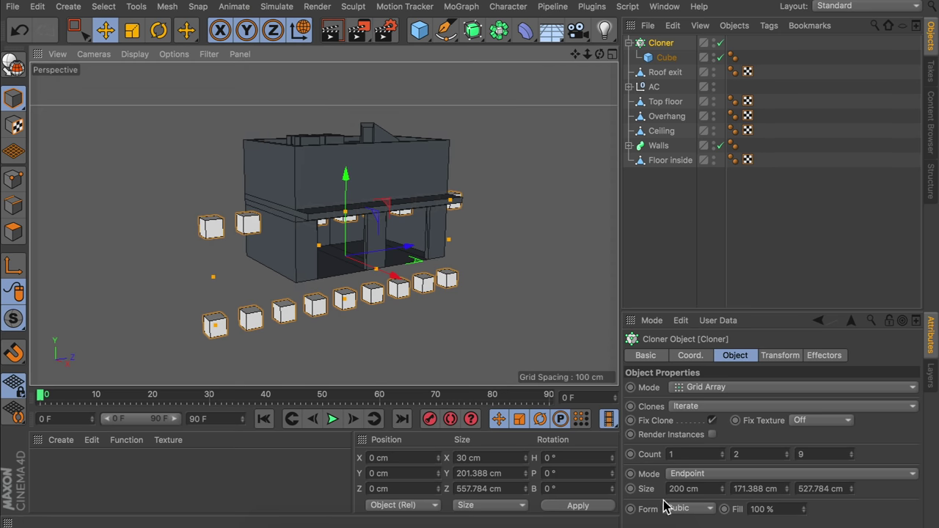
pyautogui.click(688, 476)
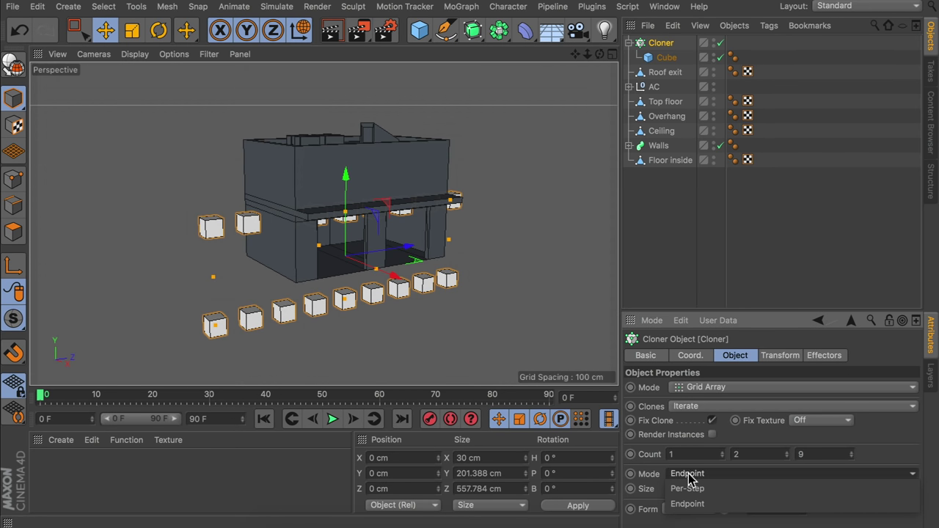
pyautogui.click(688, 487)
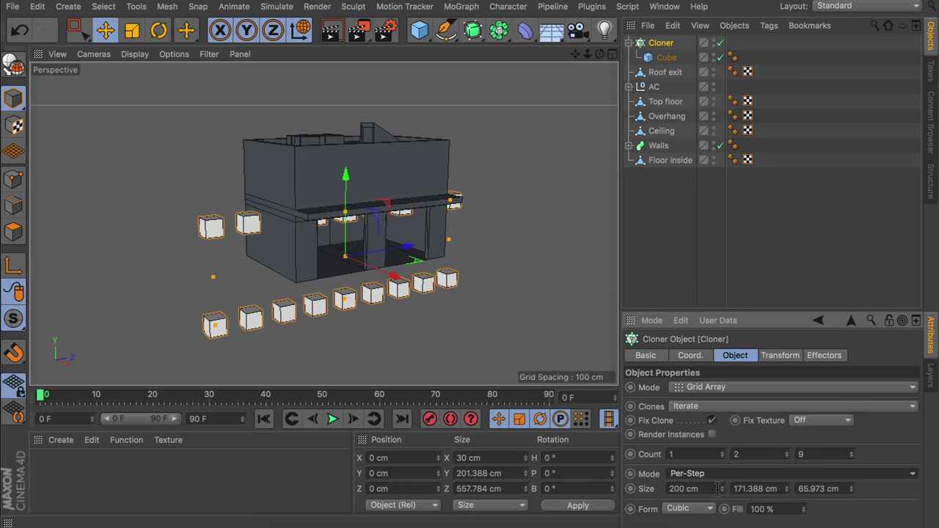
# Set the clone grid's per-step spacing to 255 cm in X and 40 cm in both Y and Z
pyautogui.moveTo(722, 489); pyautogui.dragTo(722, 492)
pyautogui.moveTo(787, 489); pyautogui.dragTo(787, 521)
pyautogui.click(752, 488)
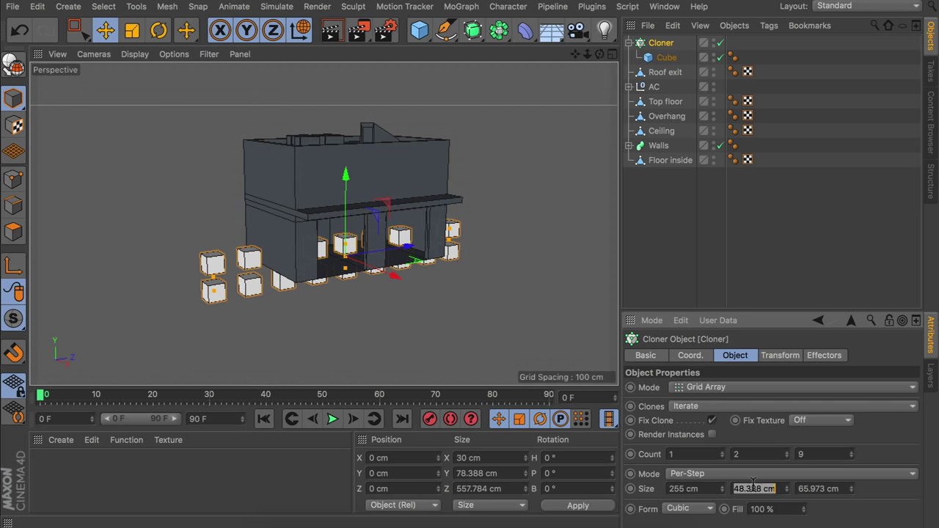
pyautogui.write('40')
pyautogui.press('Return')
pyautogui.click(815, 489)
pyautogui.write('40')
pyautogui.press('Return')
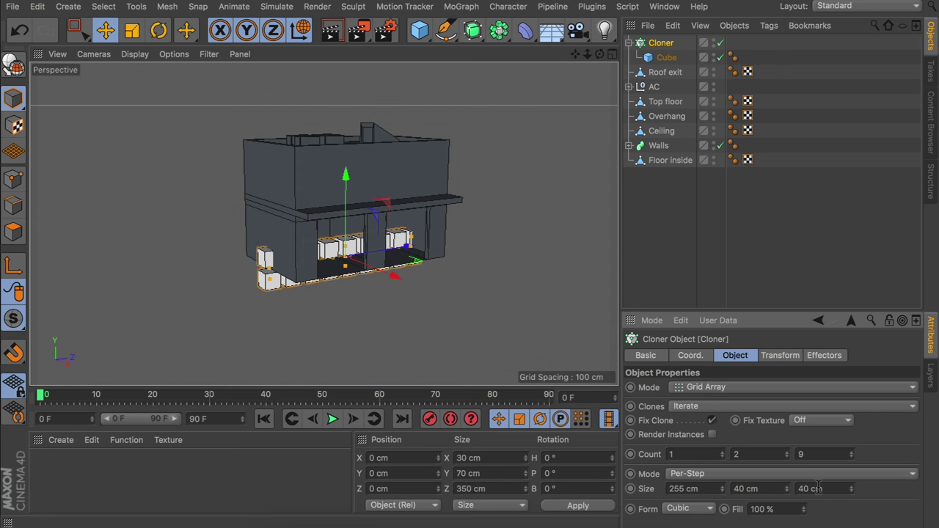
# Move the Cloner to X 110 cm and Y 170 cm so the cubes sit across the upper floor's front wall
pyautogui.keyDown('alt'); pyautogui.moveTo(373, 240); pyautogui.dragTo(454, 281); pyautogui.keyUp('alt')
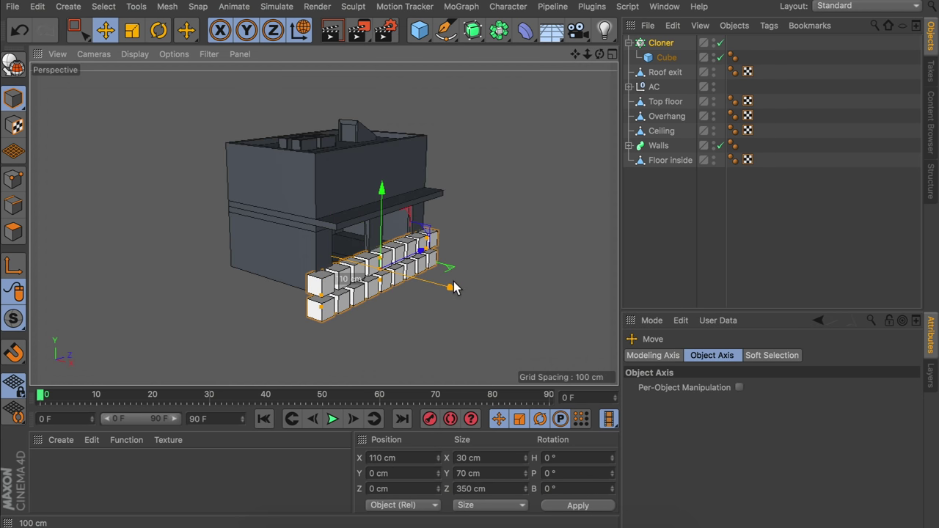
pyautogui.keyDown('shift'); pyautogui.moveTo(378, 214); pyautogui.dragTo(323, 153); pyautogui.keyUp('shift')
pyautogui.scroll(5, 363, 138)
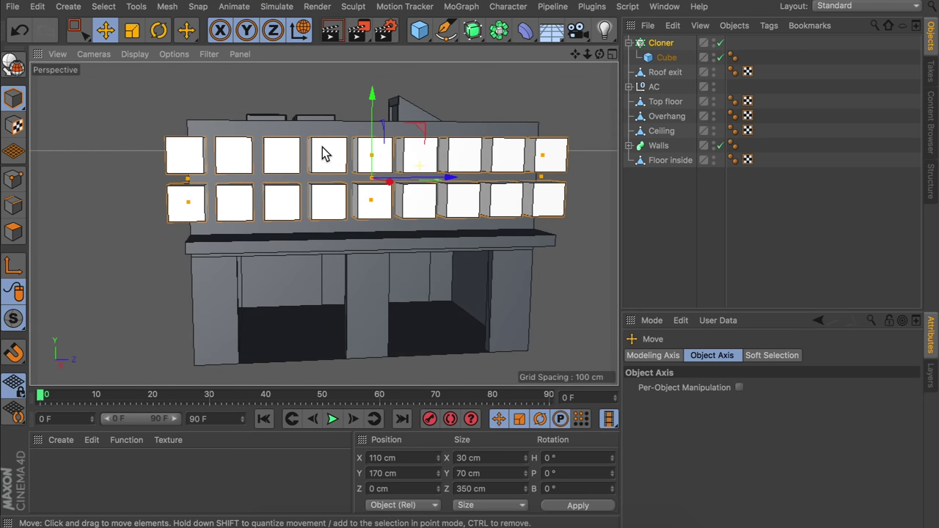
# Reduce the Cloner's grid count in Z to 7
pyautogui.click(650, 44)
pyautogui.click(852, 457)
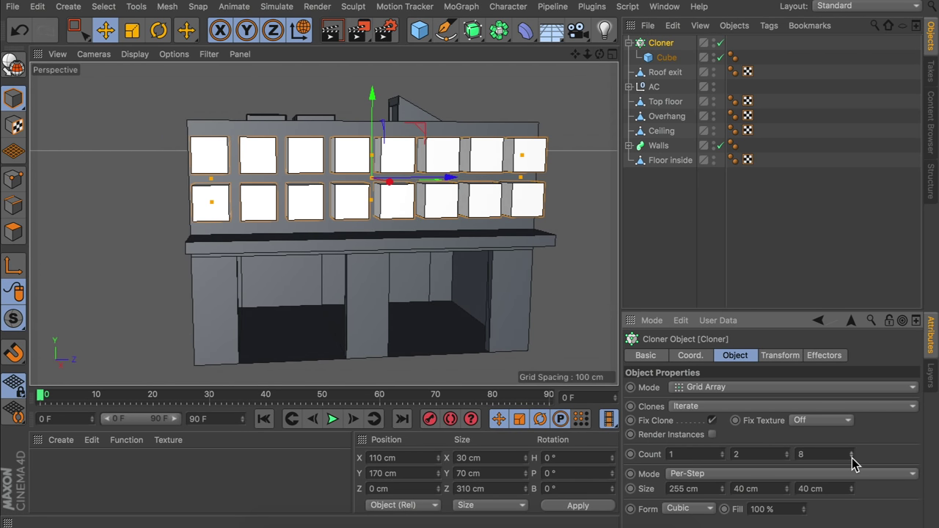
pyautogui.click(852, 457)
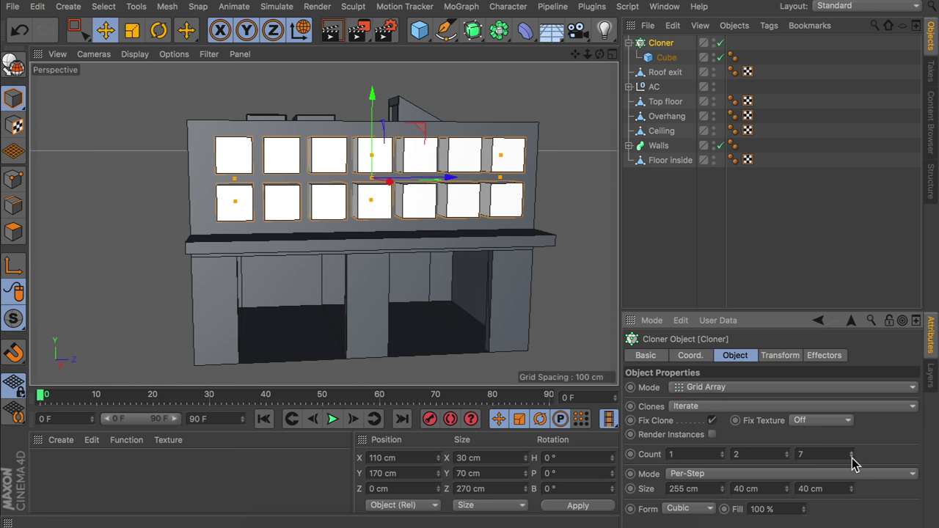
# Add a Boole object with Top floor as its first child and the Cloner as its second to cut the window openings
pyautogui.keyDown('alt'); pyautogui.moveTo(429, 159); pyautogui.dragTo(511, 178); pyautogui.keyUp('alt')
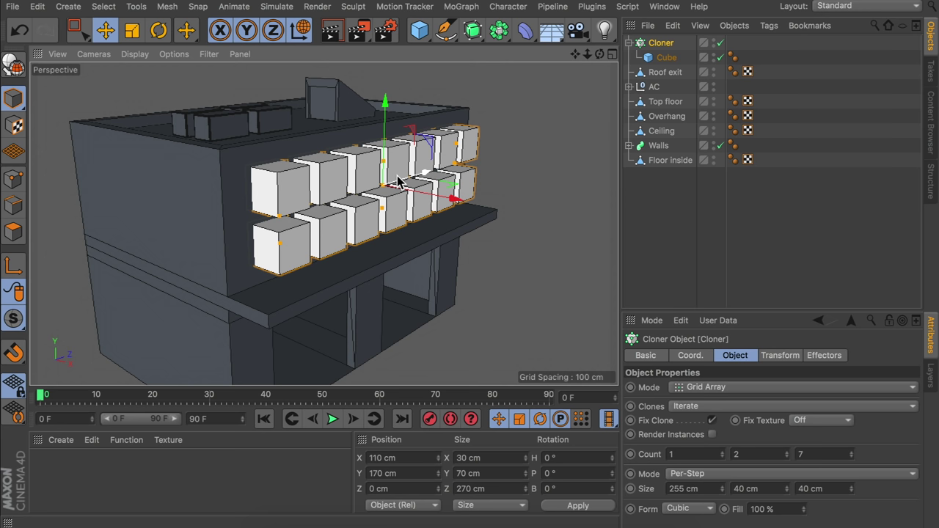
pyautogui.click(499, 31)
pyautogui.click(791, 57)
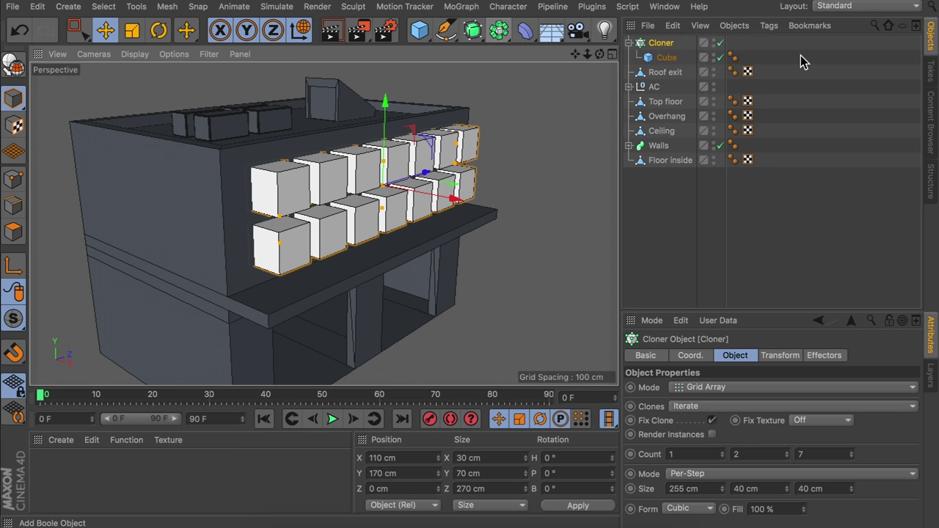
pyautogui.moveTo(670, 126); pyautogui.dragTo(672, 64)
pyautogui.click(630, 72)
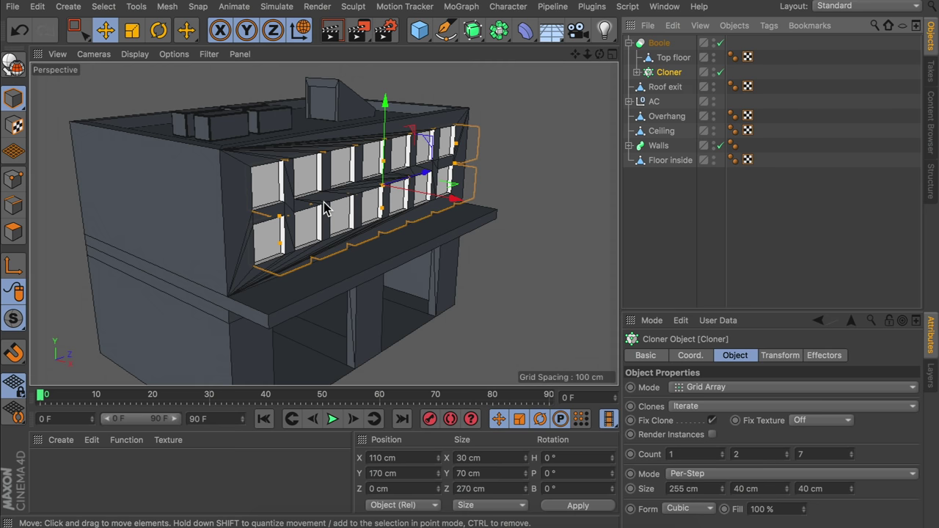
pyautogui.keyDown('alt'); pyautogui.moveTo(398, 169); pyautogui.dragTo(174, 125); pyautogui.keyUp('alt')
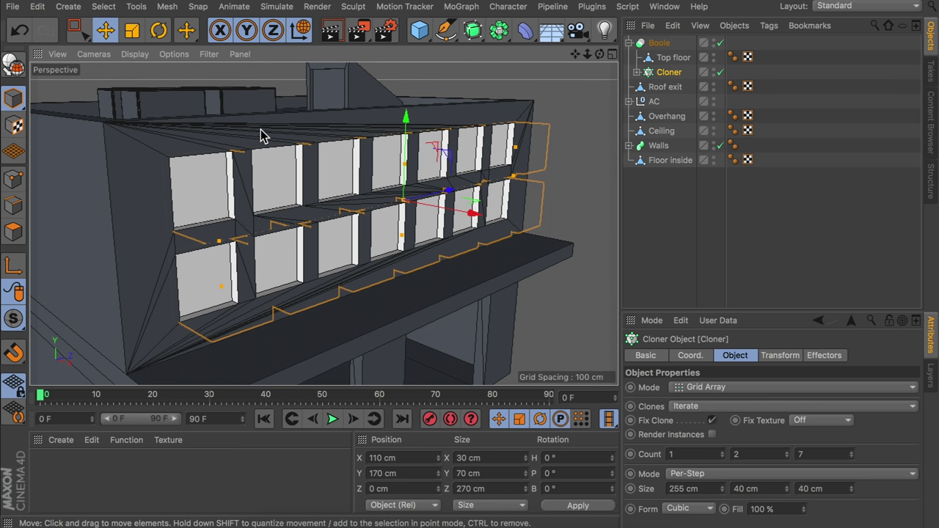
# Turn on Hide new edges for the Boole and set the window Cloner's Y spacing to 41 cm
pyautogui.click(658, 43)
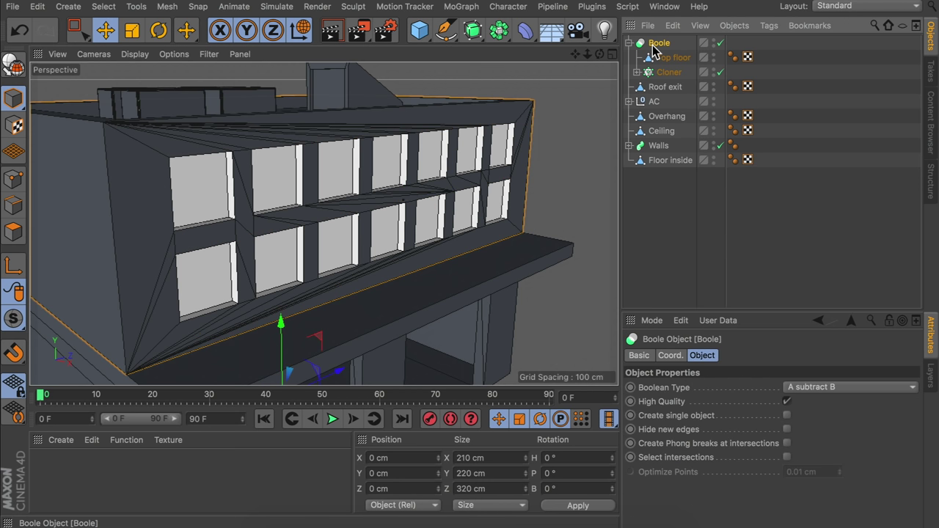
pyautogui.click(787, 430)
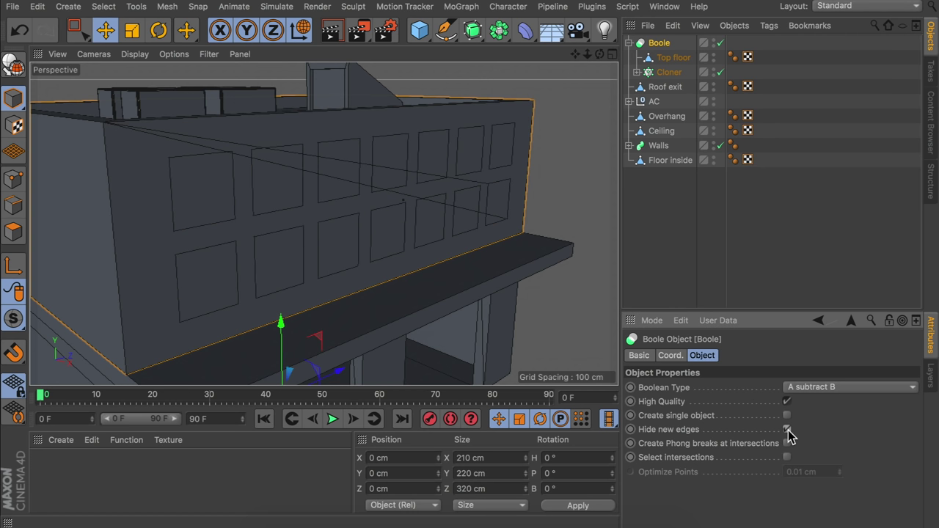
pyautogui.click(669, 72)
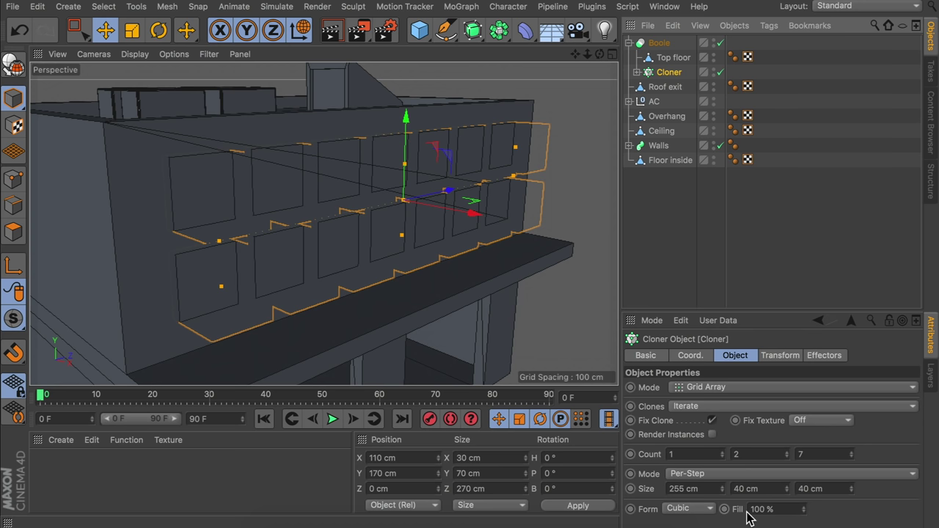
pyautogui.click(787, 487)
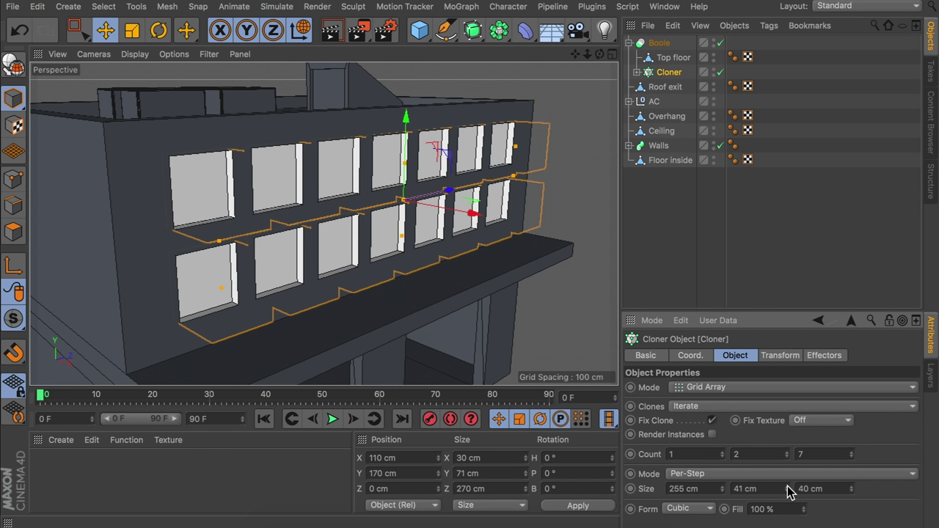
pyautogui.click(656, 224)
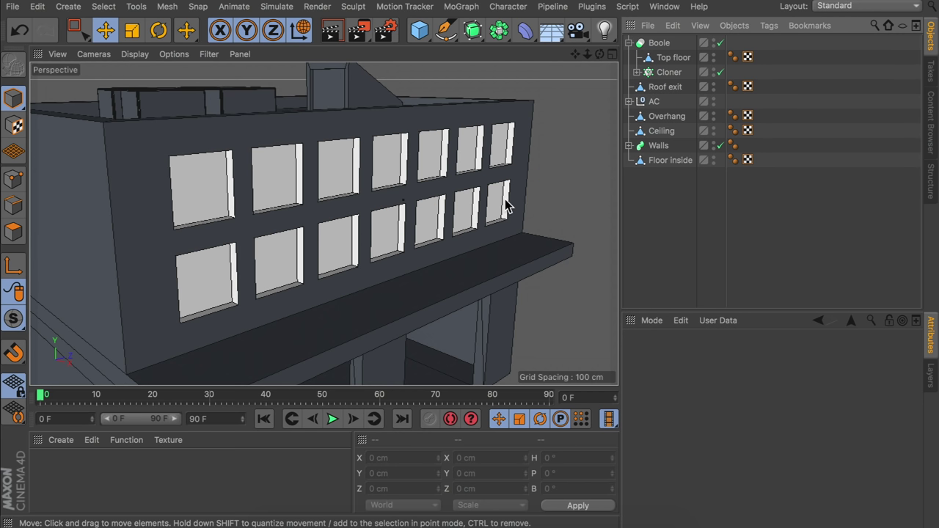
pyautogui.click(667, 72)
pyautogui.click(650, 222)
# Add a cube, set its Z size to 100 cm and move it to Z -70 cm at one of the ground-floor openings
pyautogui.keyDown('alt'); pyautogui.moveTo(558, 198); pyautogui.dragTo(412, 262); pyautogui.keyUp('alt')
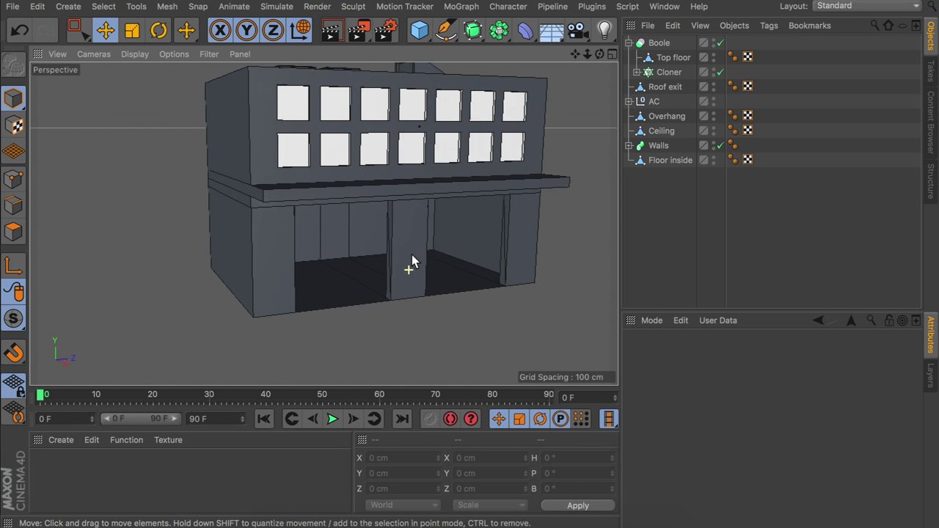
pyautogui.scroll(2, 411, 262)
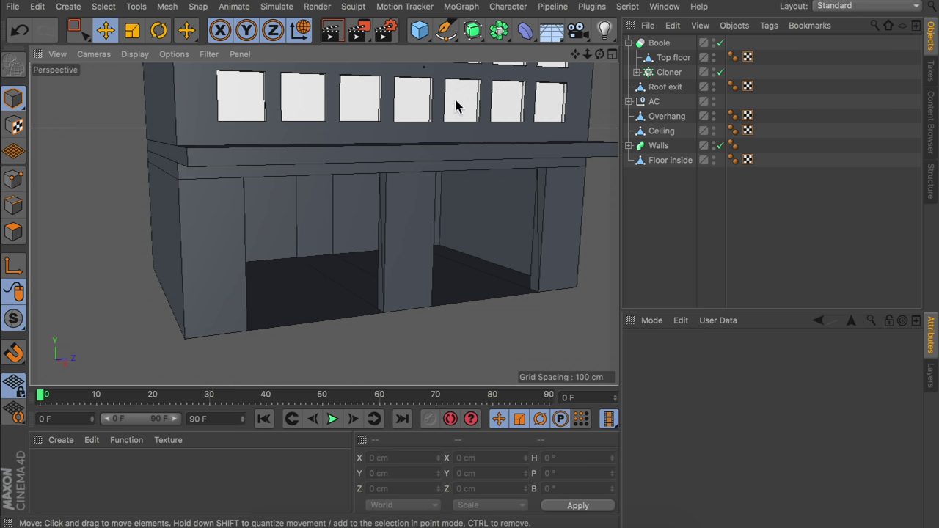
pyautogui.click(419, 30)
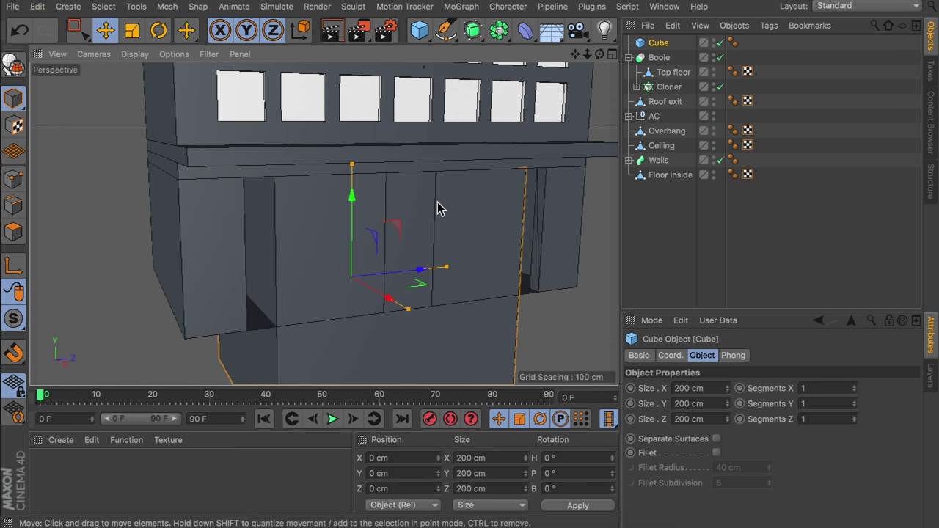
pyautogui.moveTo(447, 268); pyautogui.dragTo(318, 287)
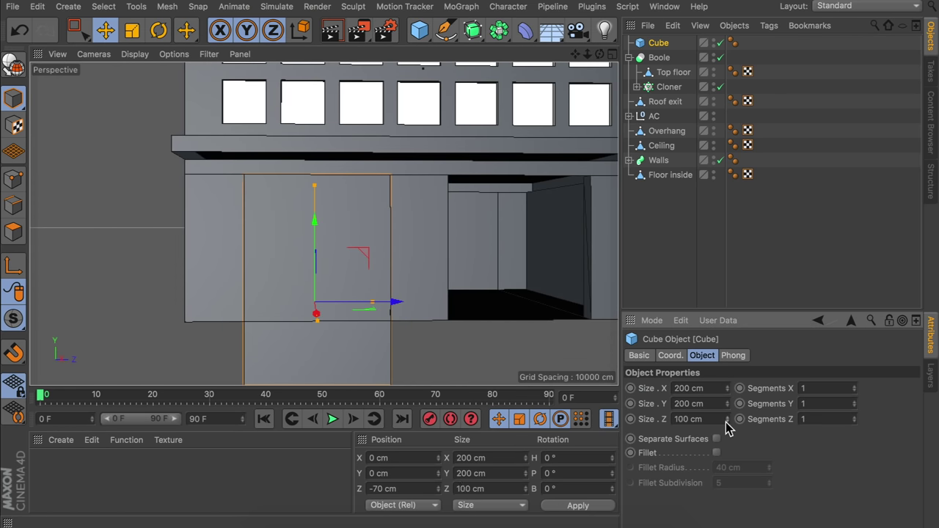
pyautogui.keyDown('alt'); pyautogui.moveTo(365, 231); pyautogui.dragTo(427, 257); pyautogui.keyUp('alt')
pyautogui.keyDown('alt'); pyautogui.moveTo(337, 216); pyautogui.dragTo(367, 228); pyautogui.keyUp('alt')
# Set the new cube's Y size to 20 cm and its X size to 4 cm to form a thin slat
pyautogui.moveTo(727, 405); pyautogui.dragTo(727, 488)
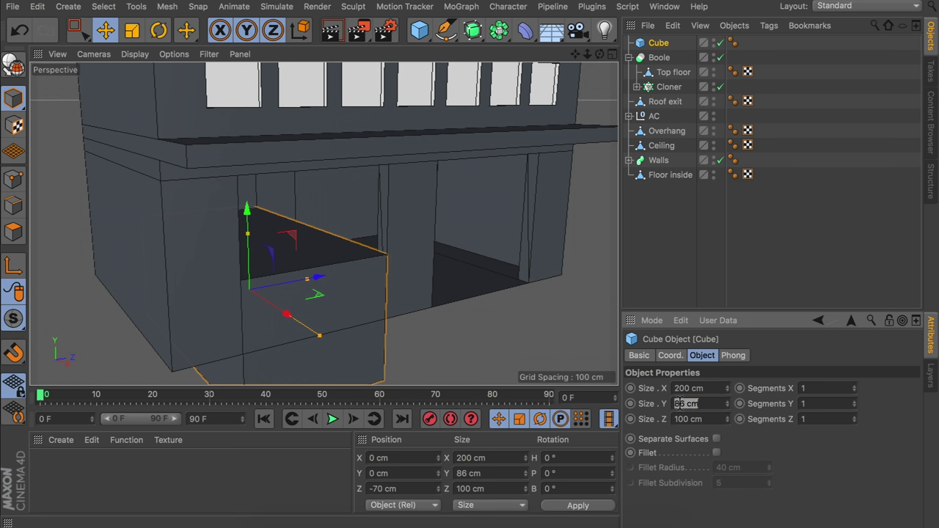
pyautogui.write('20')
pyautogui.press('Return')
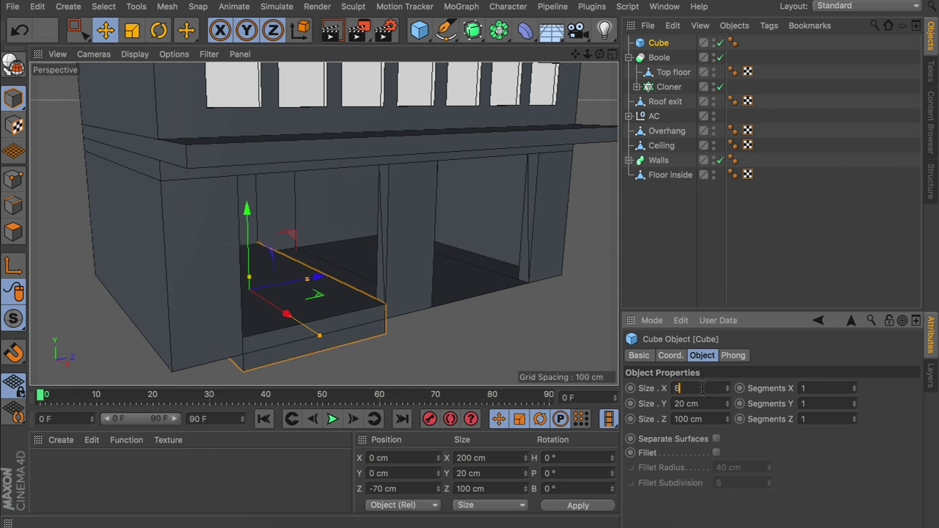
pyautogui.write('6')
pyautogui.press('Return')
pyautogui.keyDown('alt'); pyautogui.moveTo(463, 239); pyautogui.dragTo(295, 340); pyautogui.keyUp('alt')
pyautogui.click(699, 388)
# Position the slat in the front opening at about X 94.6 cm and Y 25.6 cm
pyautogui.moveTo(242, 290); pyautogui.dragTo(239, 243)
pyautogui.keyDown('alt'); pyautogui.moveTo(239, 243); pyautogui.dragTo(235, 291); pyautogui.keyUp('alt')
pyautogui.keyDown('alt'); pyautogui.moveTo(234, 291); pyautogui.dragTo(252, 260, button='right'); pyautogui.keyUp('alt')
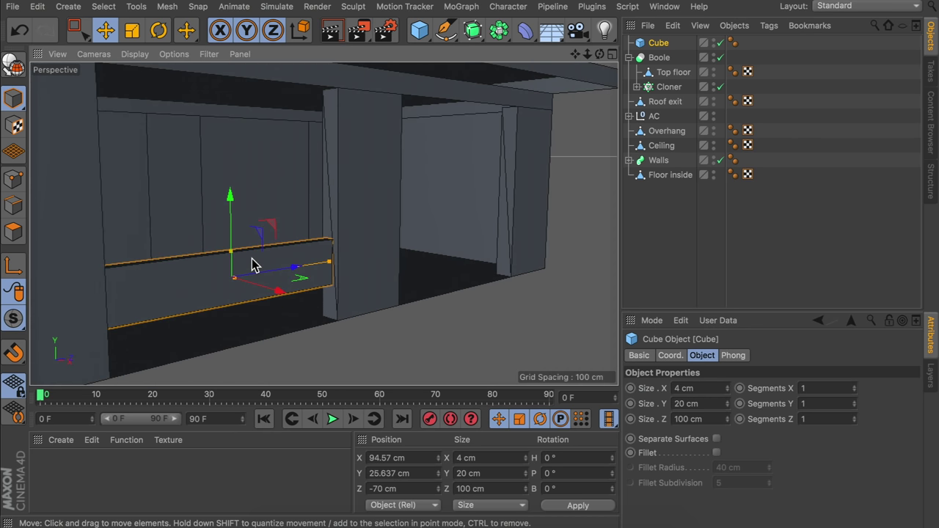
# Make the slat editable and bevel its front polygon with a 1 cm offset, 3 subdivisions and 1.037 cm extrusion
pyautogui.press('c')
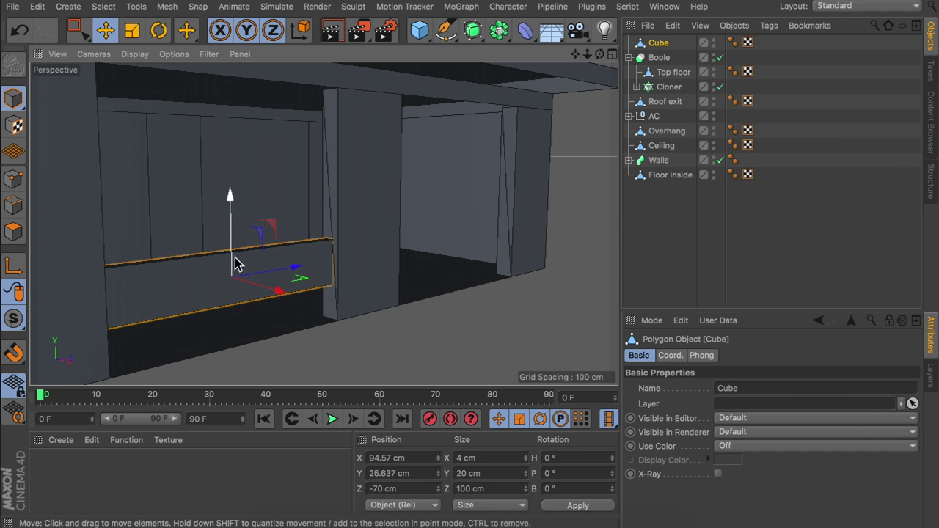
pyautogui.click(13, 231)
pyautogui.click(203, 281)
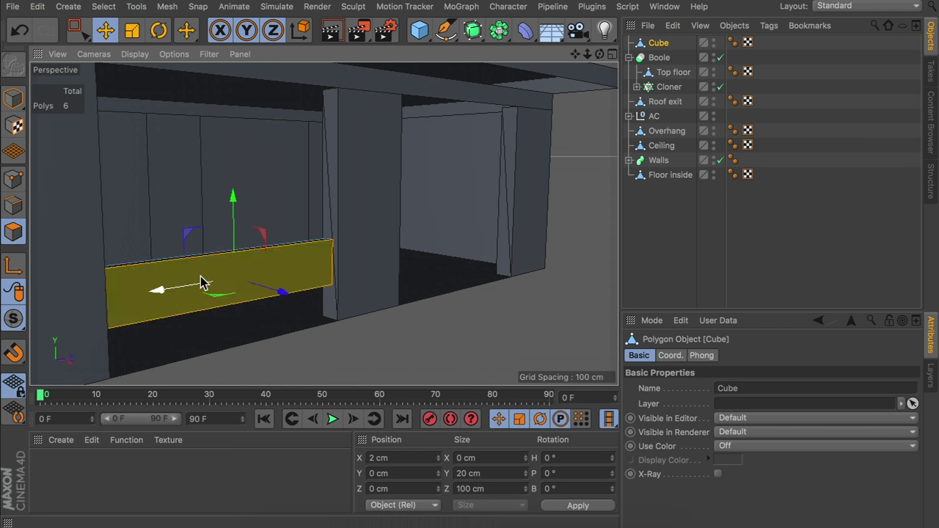
pyautogui.keyDown('alt'); pyautogui.moveTo(204, 281); pyautogui.dragTo(410, 231); pyautogui.keyUp('alt')
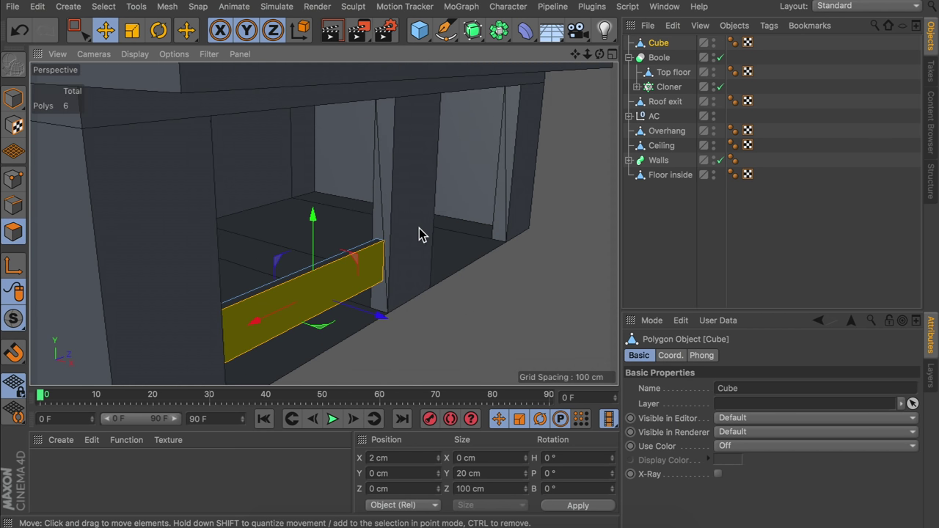
pyautogui.rightClick(418, 234)
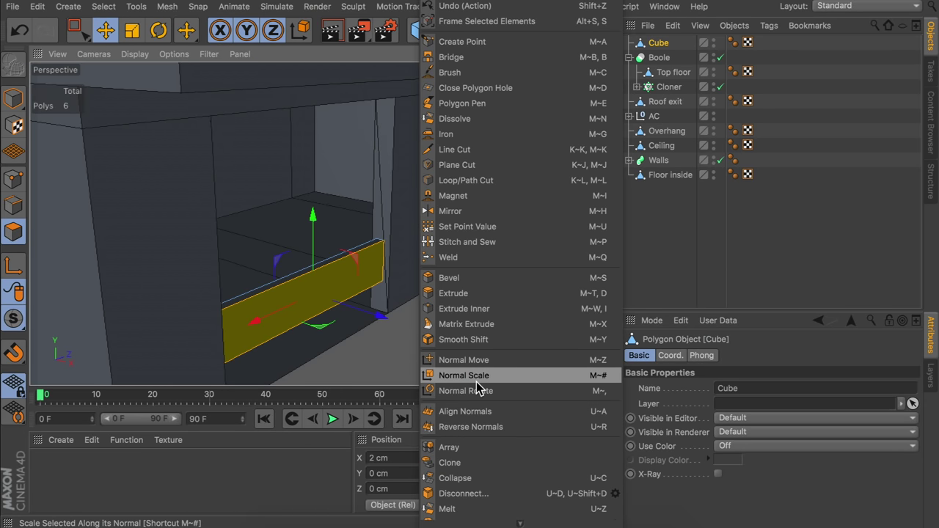
pyautogui.click(450, 277)
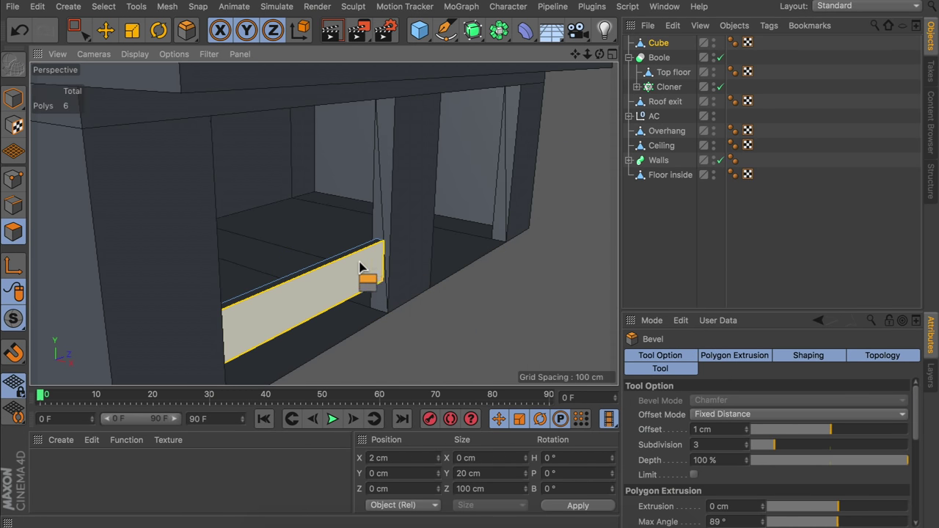
pyautogui.moveTo(357, 273); pyautogui.dragTo(365, 278)
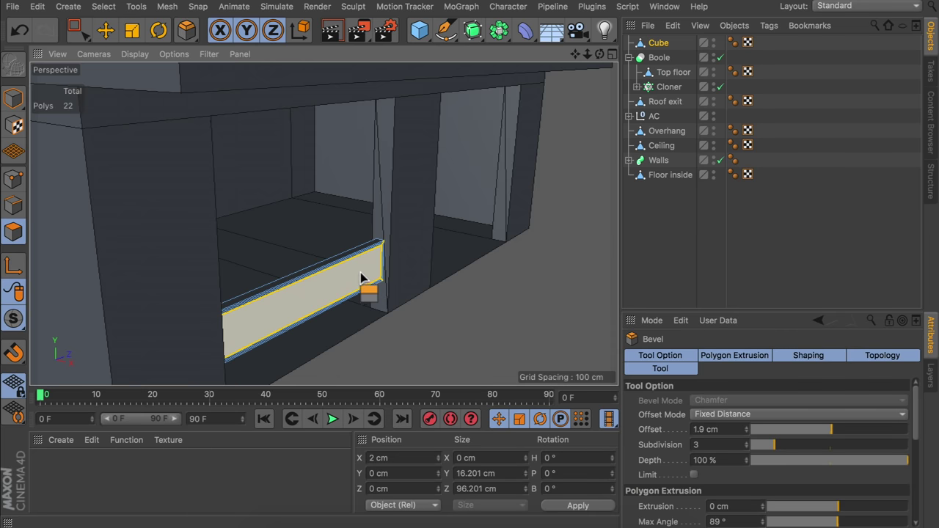
pyautogui.scroll(3, 382, 260)
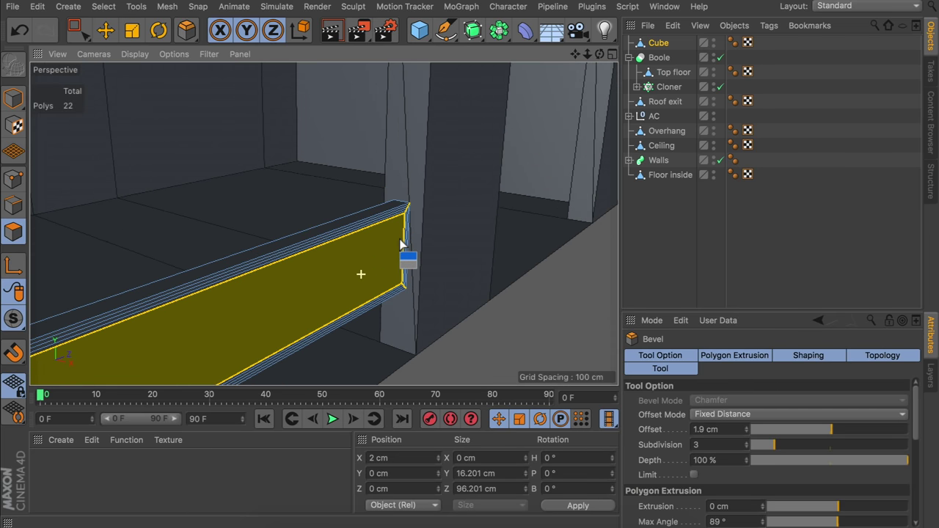
pyautogui.keyDown('alt'); pyautogui.moveTo(400, 245); pyautogui.dragTo(333, 208); pyautogui.keyUp('alt')
pyautogui.press('super+z')
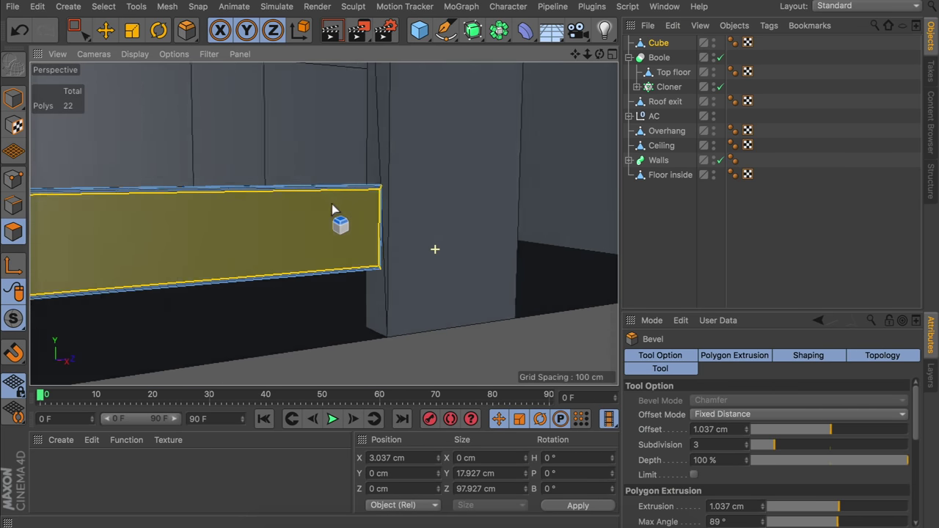
pyautogui.doubleClick(721, 429)
pyautogui.write('1e')
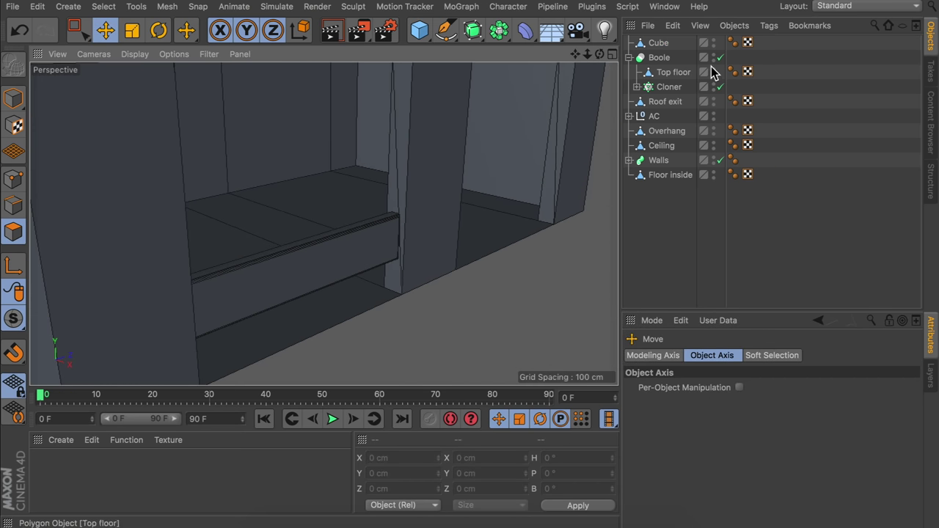
# Add a MoGraph Cloner, make the beveled slat Cube its child and select the Cloner
pyautogui.click(461, 7)
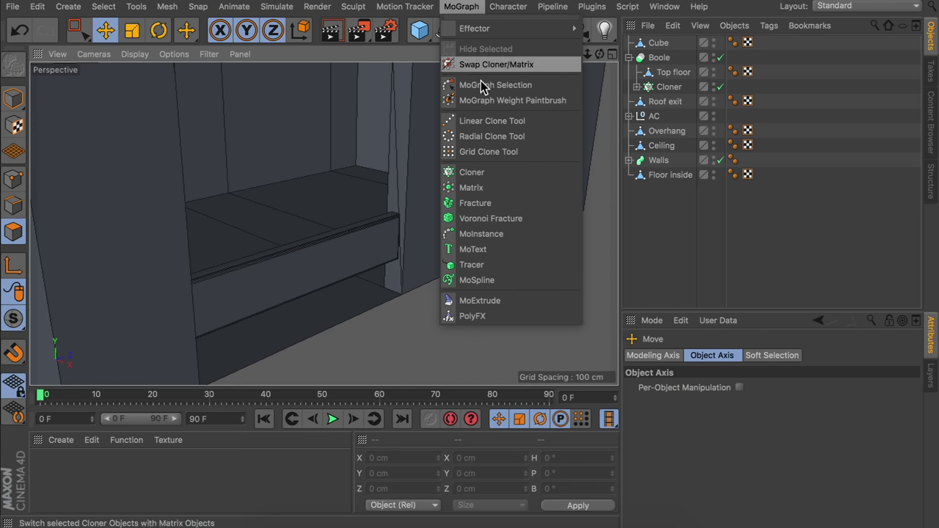
pyautogui.click(484, 170)
pyautogui.click(661, 57)
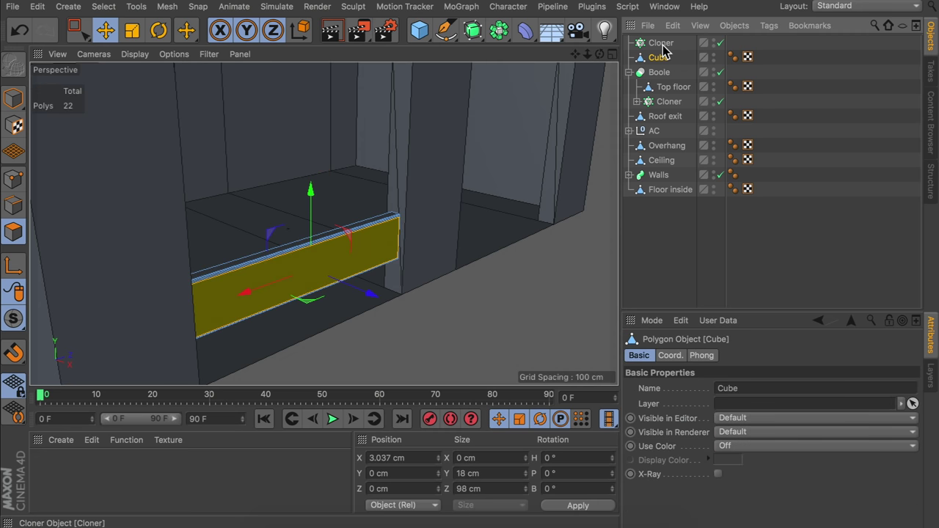
pyautogui.moveTo(660, 57); pyautogui.dragTo(663, 44)
pyautogui.keyDown('alt'); pyautogui.moveTo(329, 176); pyautogui.dragTo(295, 163); pyautogui.keyUp('alt')
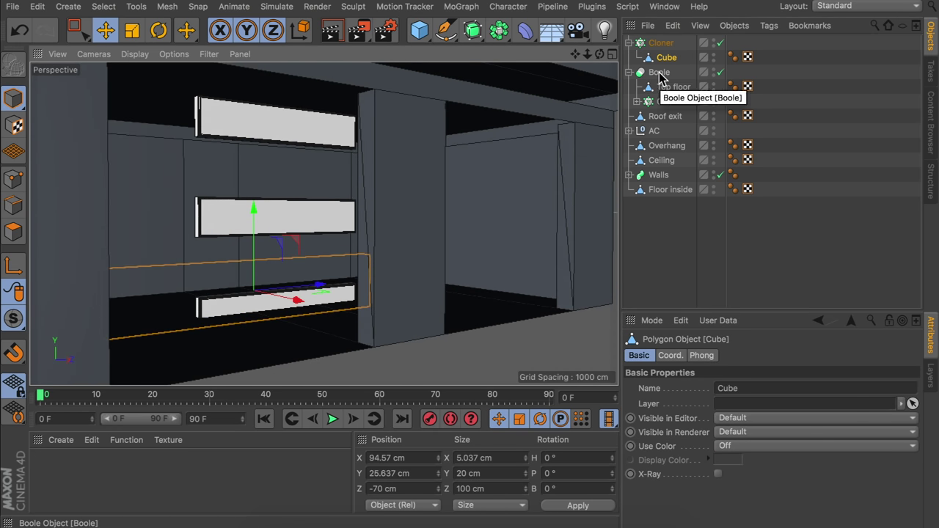
pyautogui.click(661, 43)
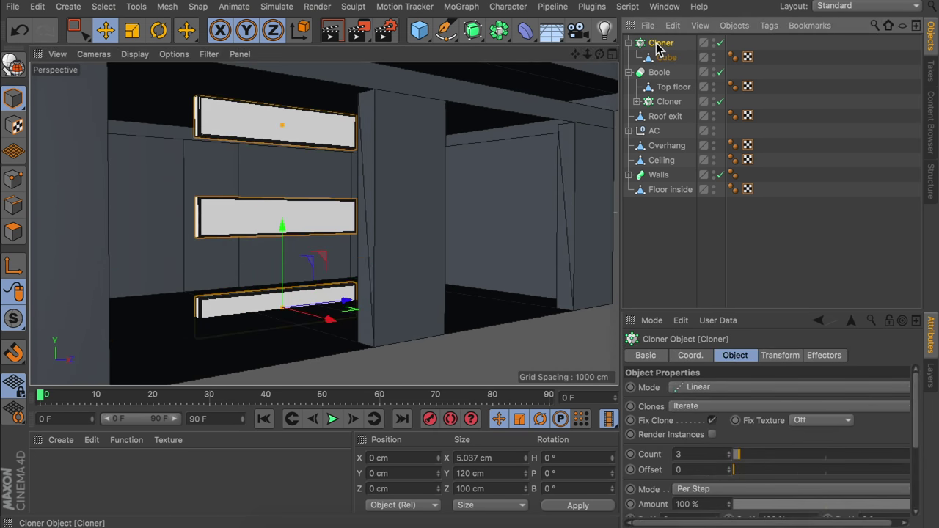
# Set the slat Cloner's count to 5 and its vertical P.Y spacing to 20 cm
pyautogui.click(728, 453)
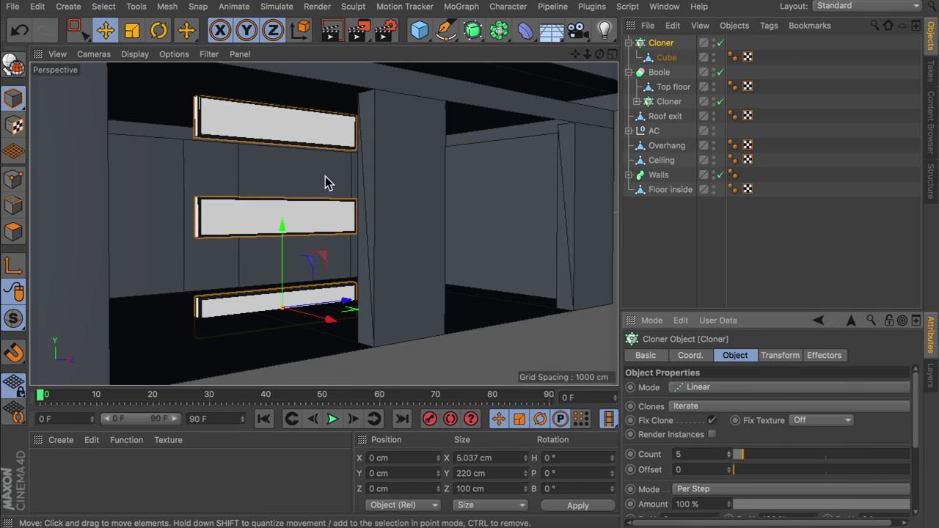
pyautogui.scroll(-10, 323, 185)
pyautogui.moveTo(303, 262); pyautogui.dragTo(339, 307)
pyautogui.press('super+z')
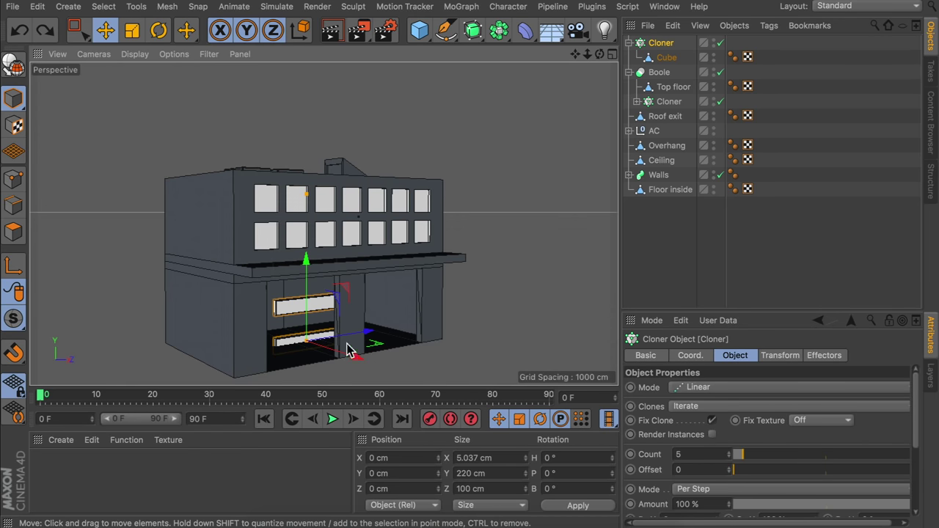
pyautogui.scroll(-3, 638, 455)
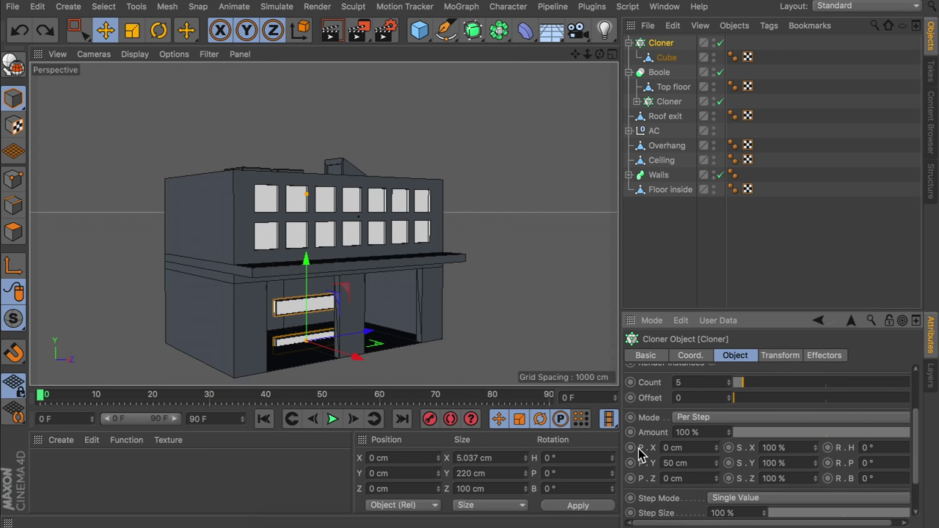
pyautogui.click(663, 57)
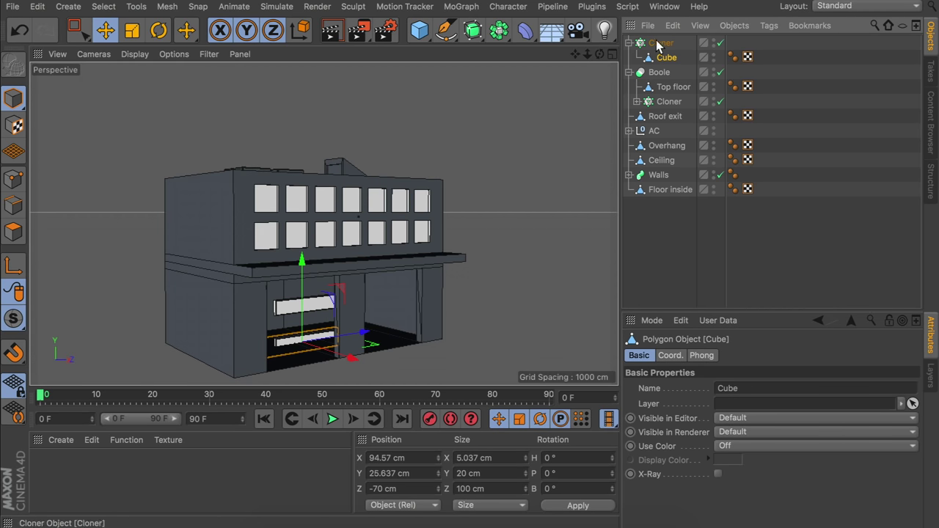
pyautogui.click(658, 43)
pyautogui.scroll(-5, 708, 489)
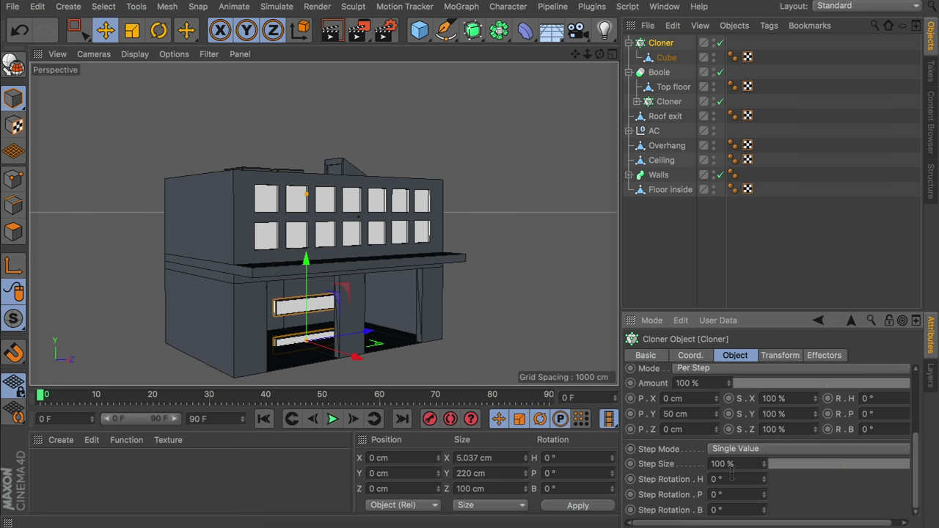
pyautogui.click(687, 413)
pyautogui.write('20')
pyautogui.press('Return')
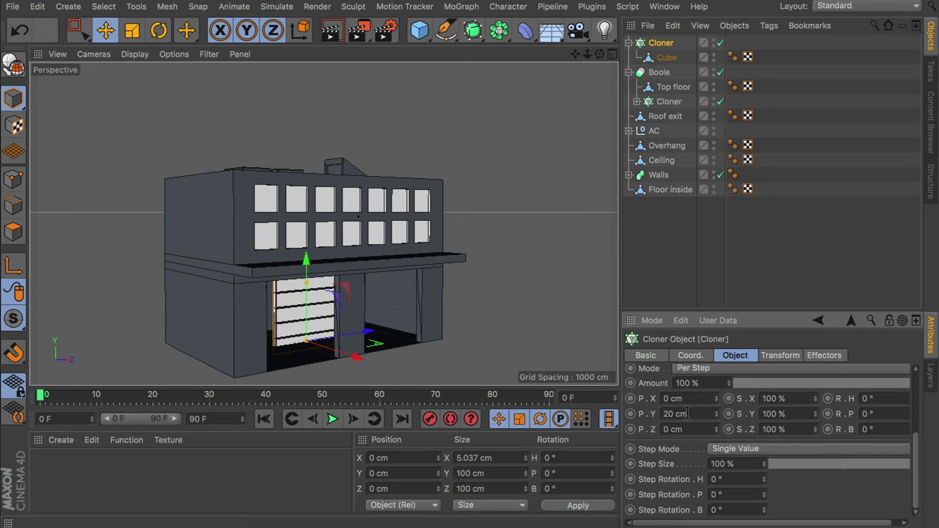
# Position the slat Cloner in the front opening at X 95 cm, Y 10 cm and Z -70 cm
pyautogui.scroll(10, 315, 291)
pyautogui.scroll(-10, 330, 253)
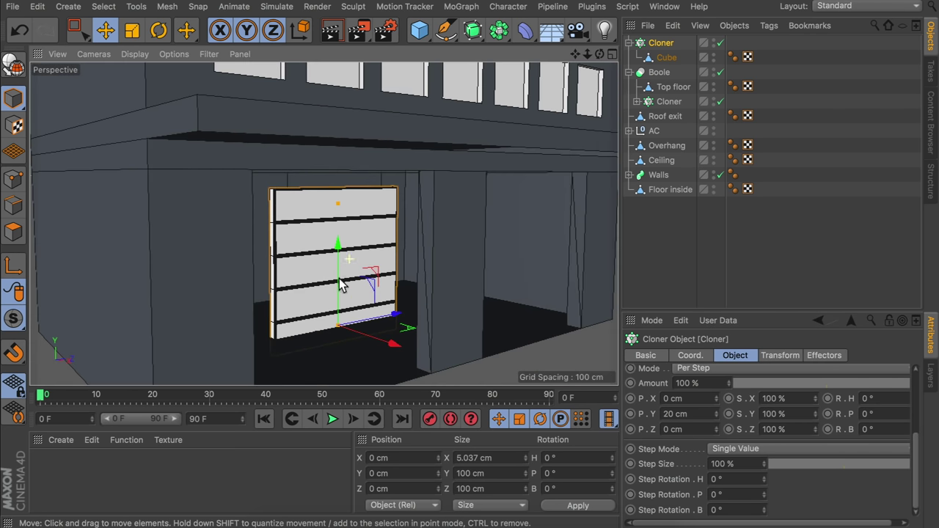
pyautogui.moveTo(354, 265)
pyautogui.keyDown('alt'); pyautogui.mouseDown()
pyautogui.moveTo(333, 292)
pyautogui.moveTo(389, 249)
pyautogui.moveTo(294, 270)
pyautogui.mouseUp(); pyautogui.keyUp('alt')
pyautogui.moveTo(309, 265)
pyautogui.keyDown('alt'); pyautogui.mouseDown()
pyautogui.moveTo(271, 269)
pyautogui.moveTo(262, 304)
pyautogui.moveTo(279, 384)
pyautogui.mouseUp(); pyautogui.keyUp('alt')
pyautogui.moveTo(388, 195)
pyautogui.keyDown('alt'); pyautogui.mouseDown()
pyautogui.moveTo(411, 105)
pyautogui.moveTo(314, 252)
pyautogui.mouseUp(); pyautogui.keyUp('alt')
pyautogui.moveTo(326, 291); pyautogui.dragTo(334, 289)
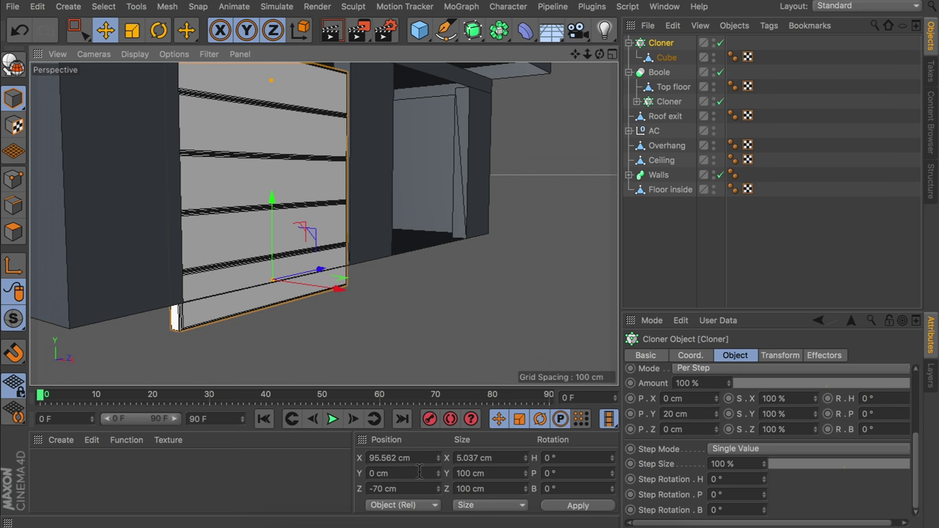
pyautogui.hotkey('ctrl', 'z')
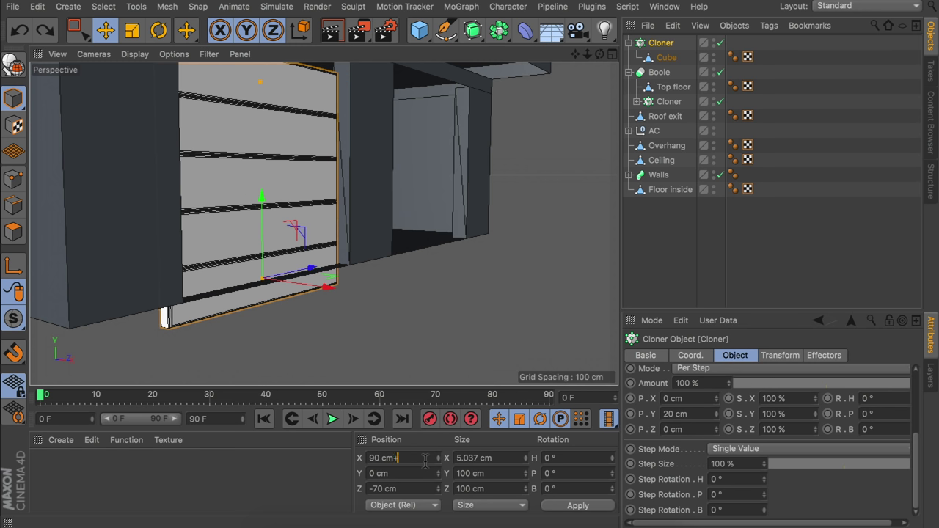
pyautogui.press('Return')
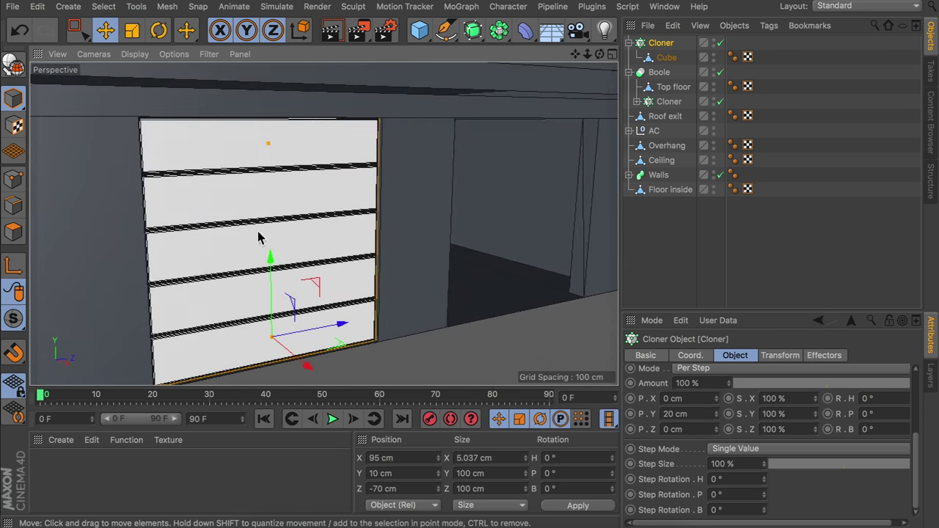
pyautogui.scroll(-5, 258, 237)
pyautogui.click(702, 251)
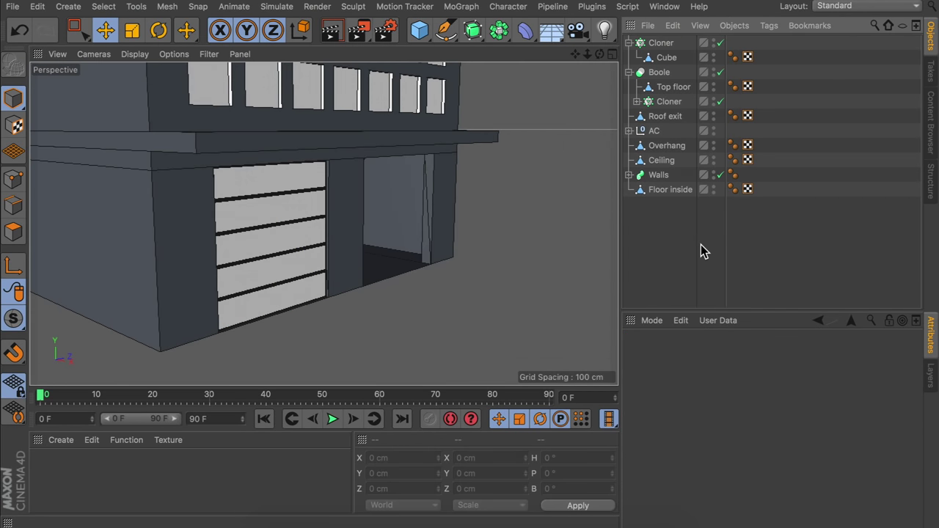
# Try sliding the slat Cloner upward out of the front opening, and undo the move
pyautogui.click(663, 47)
pyautogui.moveTo(279, 275); pyautogui.dragTo(289, 202)
pyautogui.keyDown('alt'); pyautogui.moveTo(330, 158); pyautogui.dragTo(244, 152); pyautogui.keyUp('alt')
pyautogui.hotkey('ctrl', 'z')
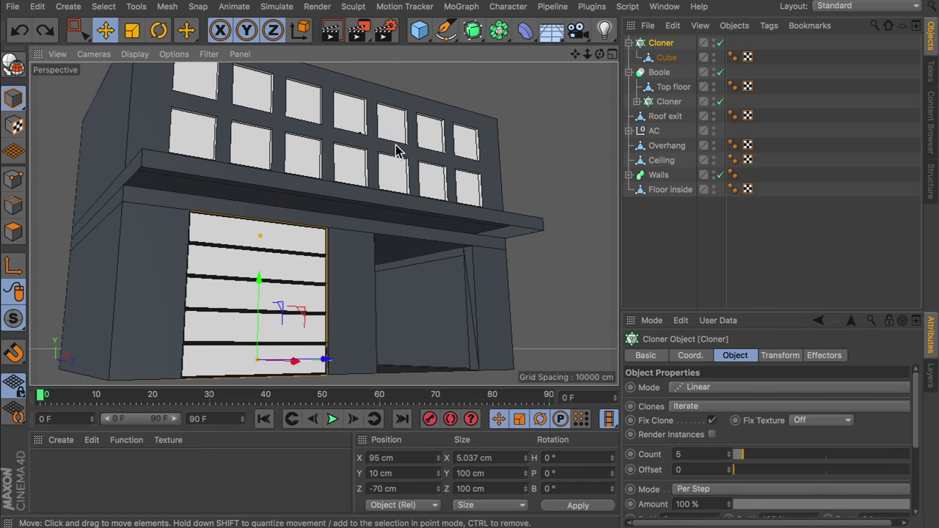
pyautogui.click(664, 263)
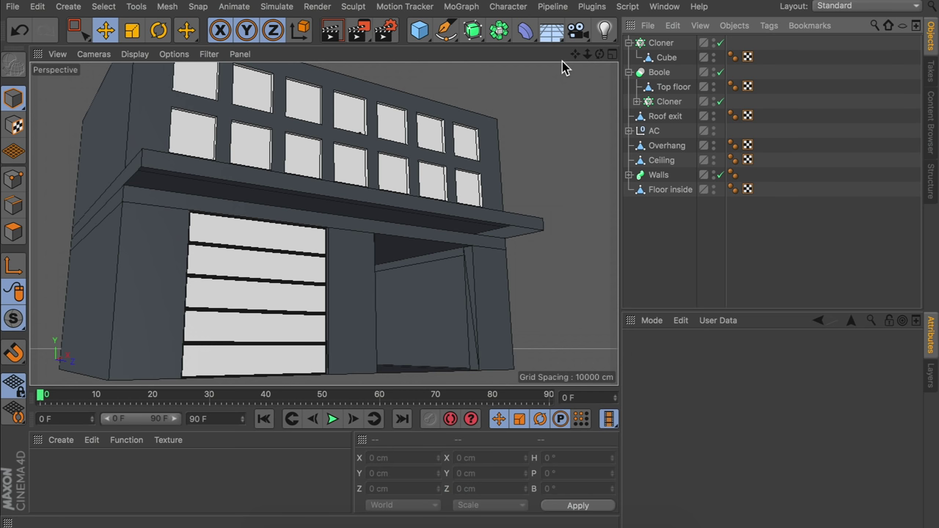
# Add a Bend deformer and move it to the slatted door at X 90 cm and Z -70 cm
pyautogui.click(527, 32)
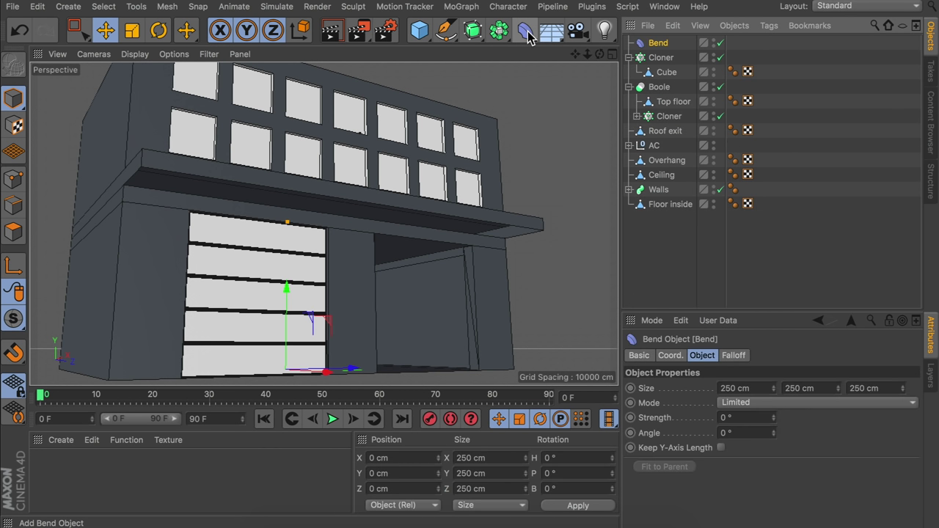
pyautogui.keyDown('alt'); pyautogui.moveTo(294, 272); pyautogui.dragTo(371, 252); pyautogui.keyUp('alt')
pyautogui.moveTo(335, 280); pyautogui.dragTo(358, 307)
pyautogui.moveTo(362, 307); pyautogui.dragTo(266, 295)
pyautogui.moveTo(265, 295)
pyautogui.keyDown('alt'); pyautogui.mouseDown()
pyautogui.moveTo(314, 275)
pyautogui.moveTo(267, 285)
pyautogui.mouseUp(); pyautogui.keyUp('alt')
pyautogui.keyDown('shift'); pyautogui.moveTo(267, 284); pyautogui.dragTo(252, 281); pyautogui.keyUp('shift')
pyautogui.keyDown('alt'); pyautogui.moveTo(252, 281); pyautogui.dragTo(292, 289, button='middle'); pyautogui.keyUp('alt')
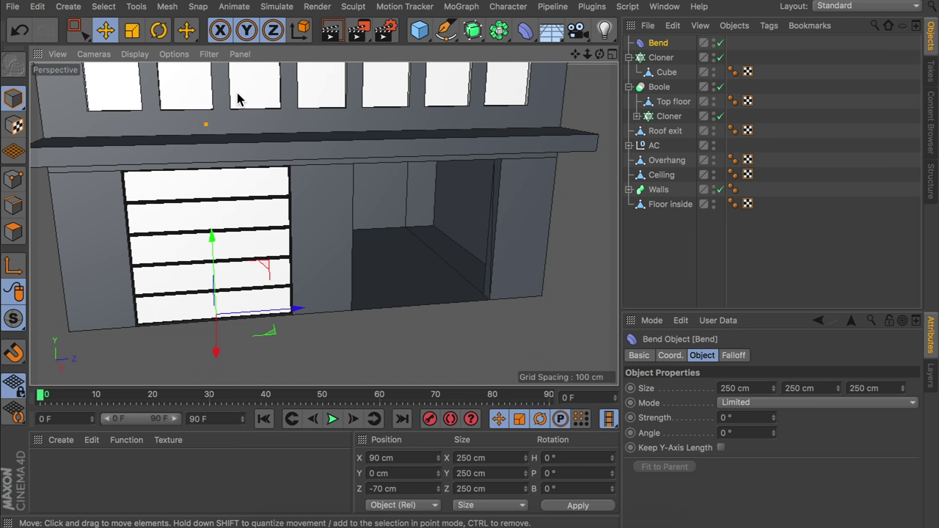
# Enable the display of deformers in the viewport and set the Bend's X size to 15 cm
pyautogui.click(209, 55)
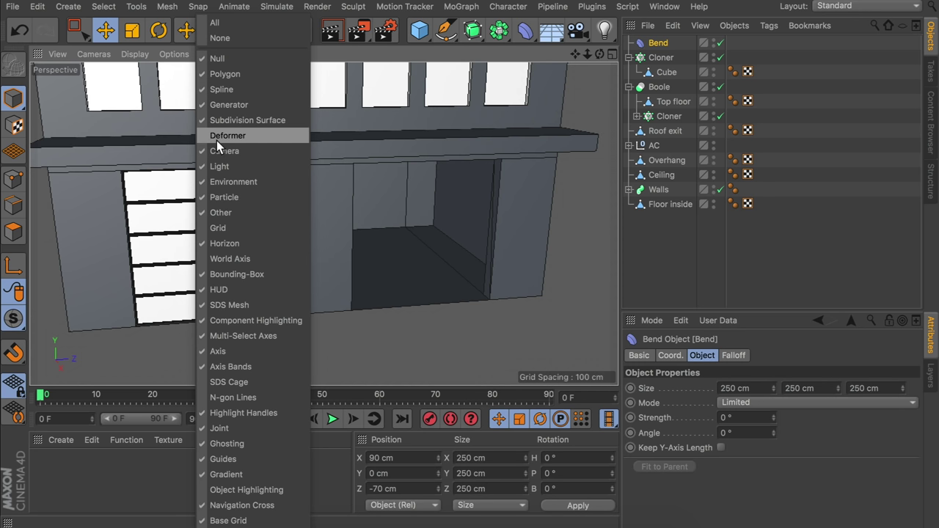
pyautogui.click(217, 137)
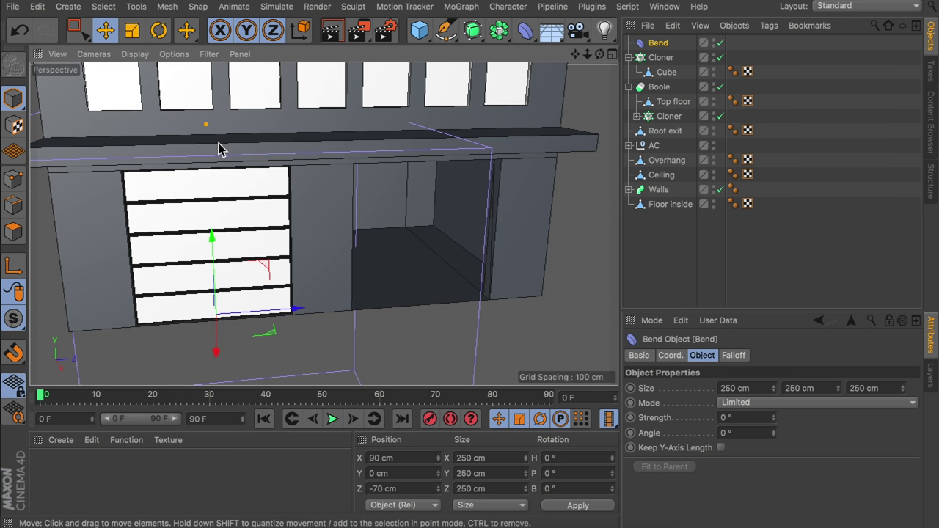
pyautogui.moveTo(773, 389); pyautogui.dragTo(772, 438)
pyautogui.click(750, 388)
pyautogui.write('15')
pyautogui.press('Return')
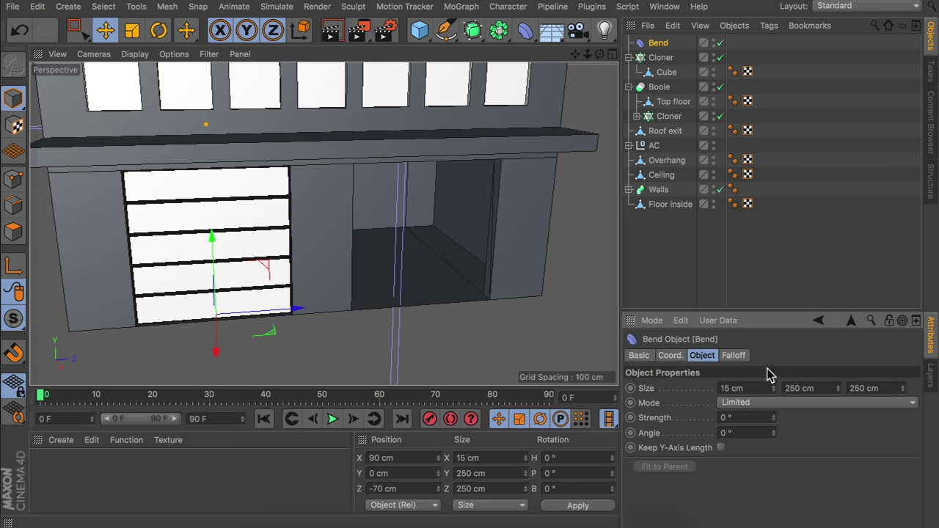
# Set the Bend's Y size to 72 cm and its strength to 90°
pyautogui.moveTo(837, 388); pyautogui.dragTo(837, 420)
pyautogui.keyDown('alt'); pyautogui.moveTo(306, 202); pyautogui.dragTo(409, 254); pyautogui.keyUp('alt')
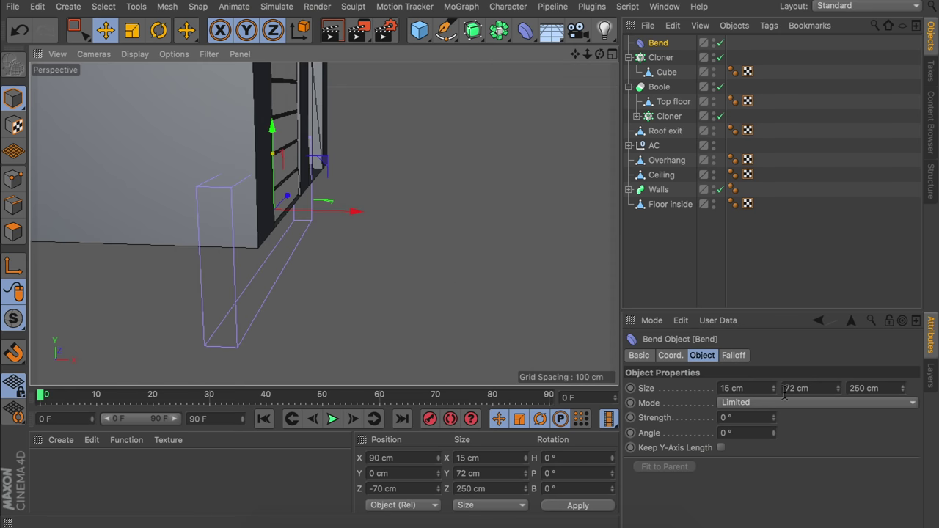
pyautogui.click(752, 420)
pyautogui.moveTo(774, 423); pyautogui.dragTo(774, 462)
pyautogui.write('90')
pyautogui.press('Return')
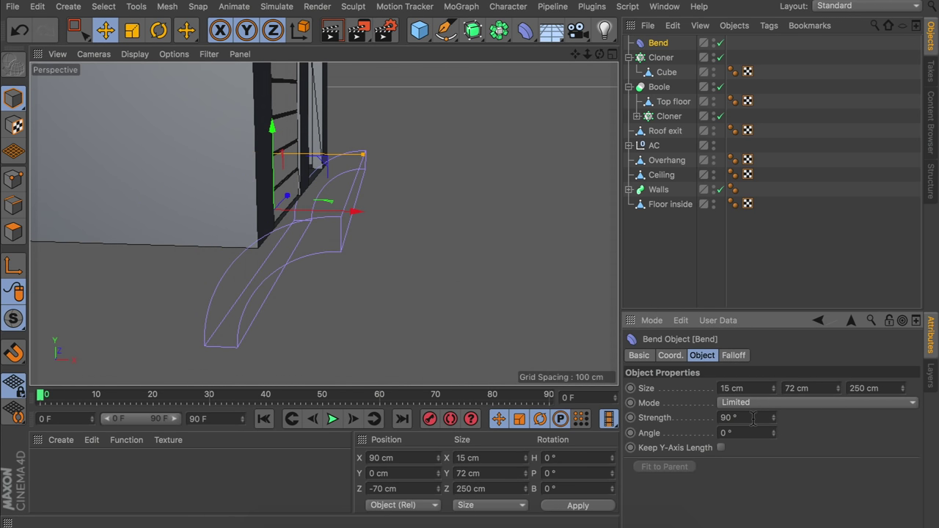
# Rotate the Bend to a heading of -180° so it curves into the building, and set its strength to 96°
pyautogui.press('r')
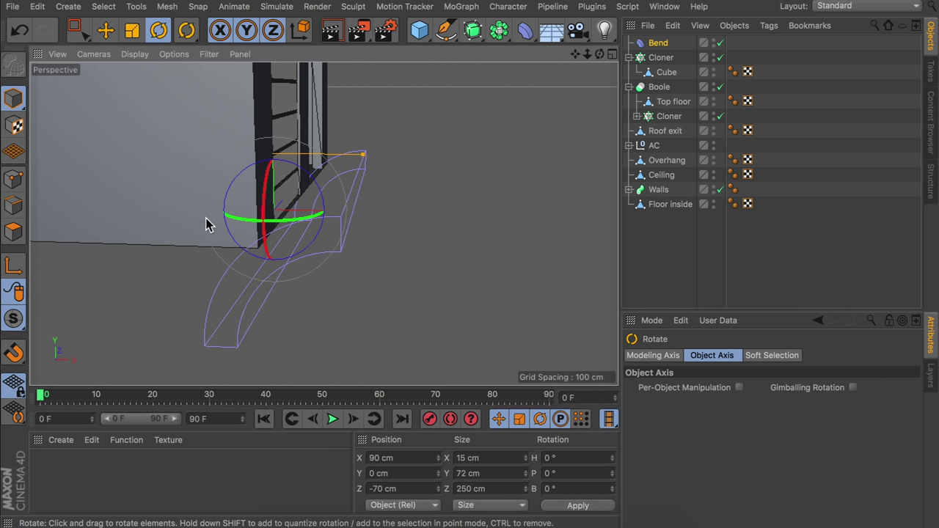
pyautogui.moveTo(274, 225); pyautogui.dragTo(150, 225)
pyautogui.press('super+z')
pyautogui.moveTo(286, 227); pyautogui.dragTo(202, 163)
pyautogui.press('e')
pyautogui.click(657, 43)
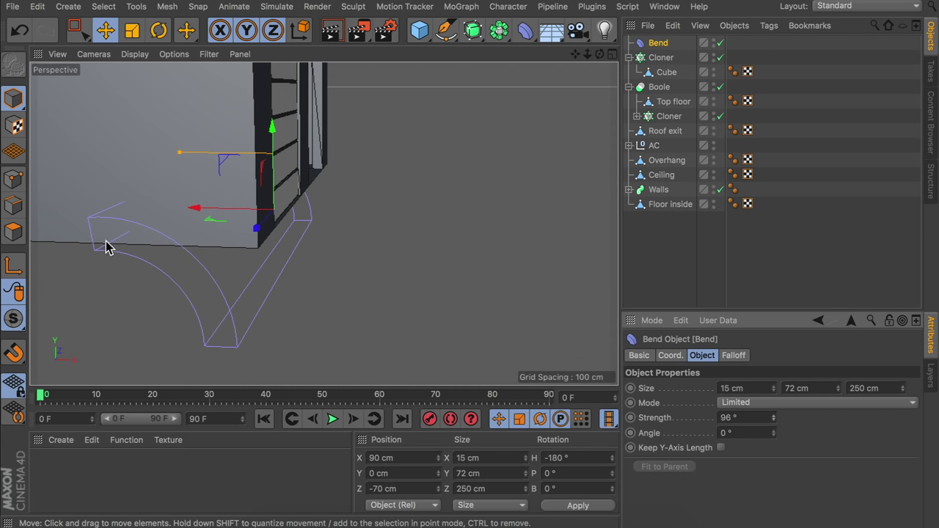
# Set the Bend's Z size to 140 cm and its Y size to 15 cm
pyautogui.click(860, 387)
pyautogui.write('140')
pyautogui.press('Return')
pyautogui.keyDown('alt'); pyautogui.moveTo(260, 193); pyautogui.dragTo(184, 193); pyautogui.keyUp('alt')
pyautogui.doubleClick(793, 388)
pyautogui.write('15')
pyautogui.press('Return')
# Move the Bend to the top of the slatted door at X 100 cm and Y 90 cm
pyautogui.keyDown('alt'); pyautogui.moveTo(249, 254); pyautogui.dragTo(273, 213); pyautogui.keyUp('alt')
pyautogui.moveTo(270, 206); pyautogui.dragTo(291, 95)
pyautogui.keyDown('alt'); pyautogui.moveTo(291, 95); pyautogui.dragTo(273, 194, button='middle'); pyautogui.keyUp('alt')
pyautogui.moveTo(198, 256); pyautogui.dragTo(217, 251)
pyautogui.moveTo(268, 229); pyautogui.dragTo(267, 178)
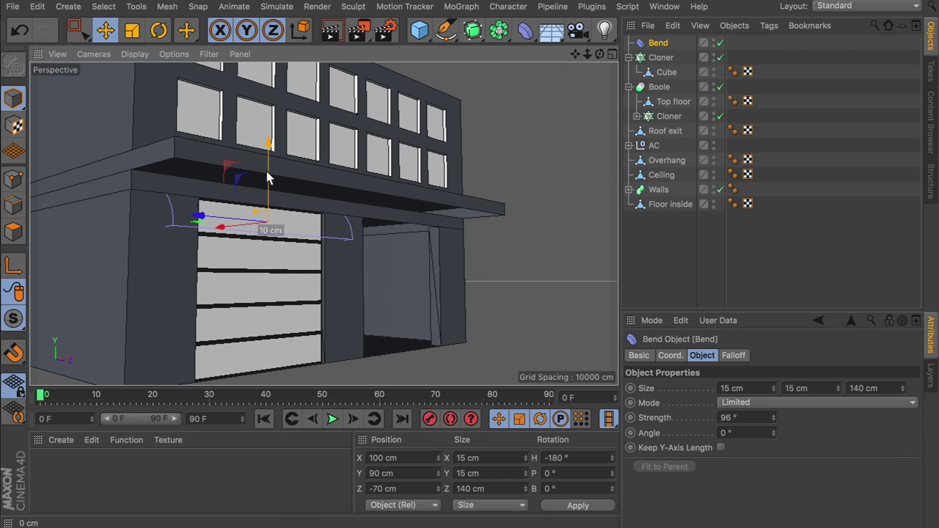
# Group the Bend and the slat Cloner under a null named Garage door
pyautogui.keyDown('ctrl'); pyautogui.click(657, 59); pyautogui.keyUp('ctrl')
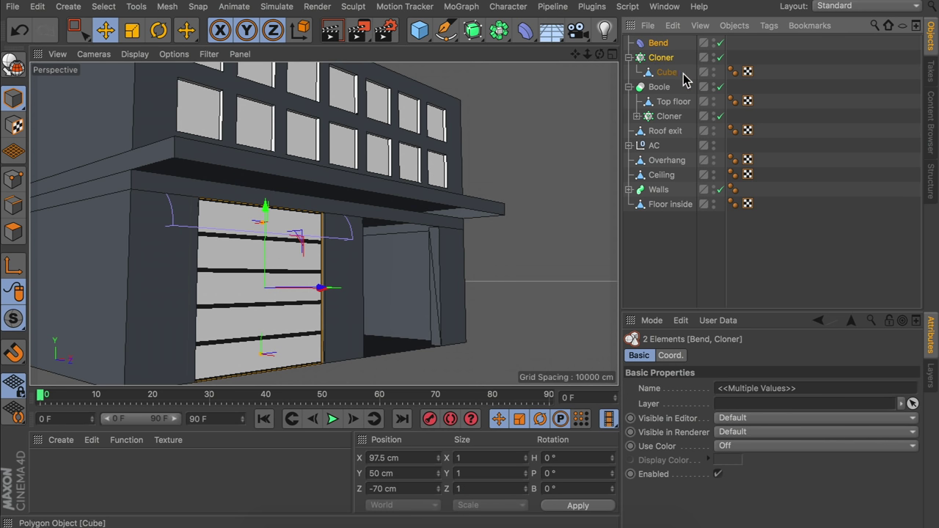
pyautogui.hotkey('alt', 'g')
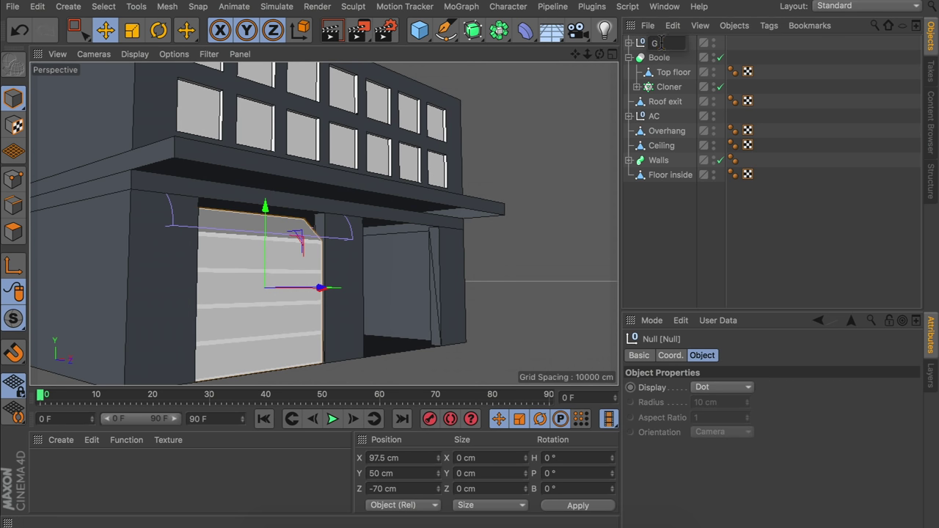
pyautogui.write('or')
pyautogui.press('Return')
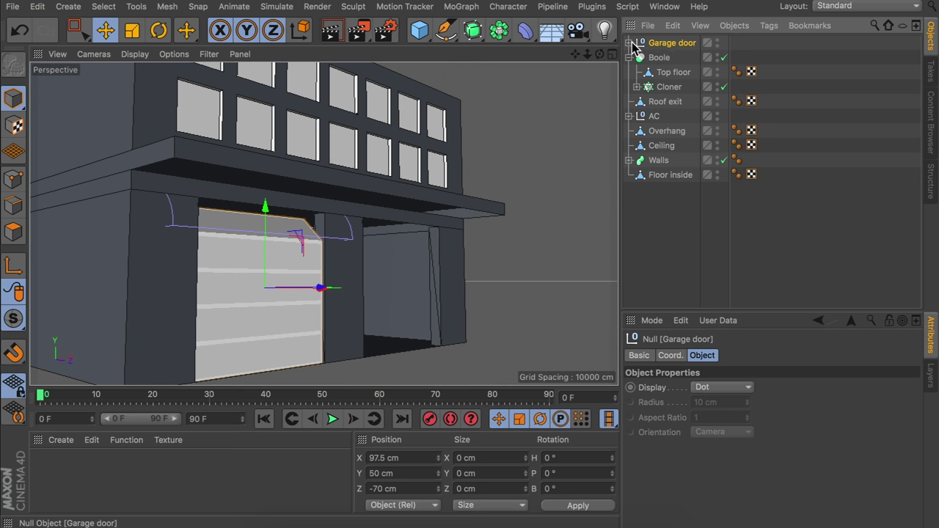
# Expand the Garage door group and raise its Bend to a relative Y of 50 cm
pyautogui.click(630, 43)
pyautogui.click(660, 58)
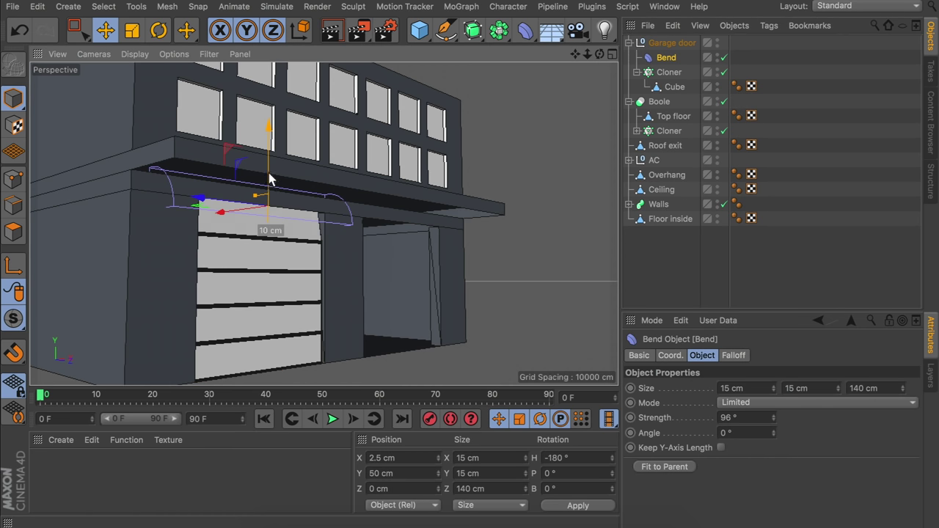
pyautogui.moveTo(315, 226)
pyautogui.keyDown('alt'); pyautogui.mouseDown()
pyautogui.moveTo(384, 210)
pyautogui.moveTo(320, 225)
pyautogui.moveTo(331, 220)
pyautogui.mouseUp(); pyautogui.keyUp('alt')
# Test the door's opening by moving its Cloner upward through the Bend, and undo the movement
pyautogui.click(658, 76)
pyautogui.moveTo(266, 283); pyautogui.dragTo(145, 236)
pyautogui.moveTo(188, 203)
pyautogui.mouseDown()
pyautogui.moveTo(180, 305)
pyautogui.moveTo(183, 191)
pyautogui.mouseUp()
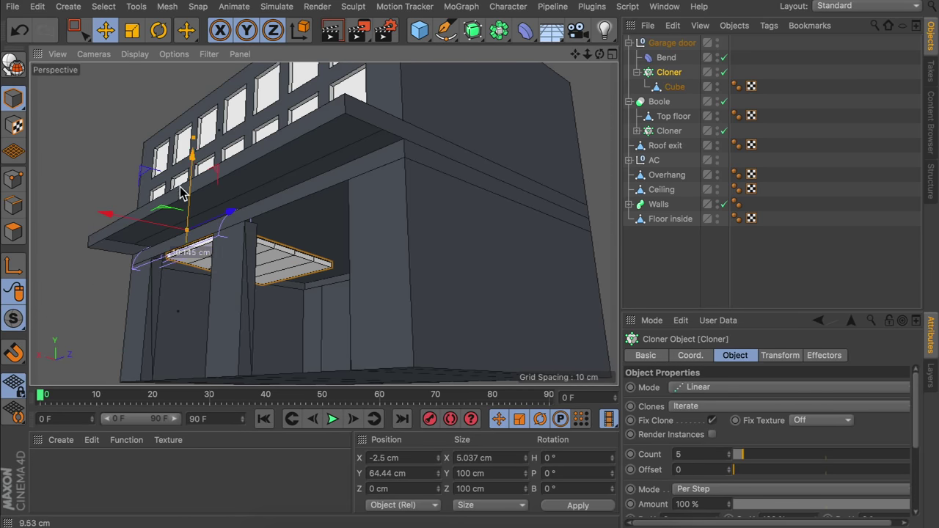
pyautogui.press('super+z')
pyautogui.press('super+z')
pyautogui.press('super+z')
# Set the garage door Bend's X and Y sizes to 10 cm
pyautogui.keyDown('alt'); pyautogui.moveTo(193, 237); pyautogui.dragTo(294, 239); pyautogui.keyUp('alt')
pyautogui.click(667, 58)
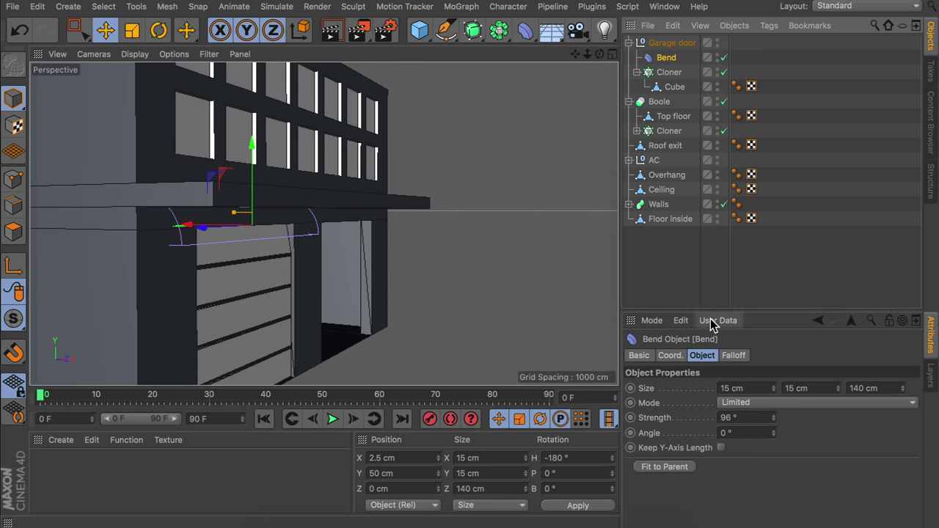
pyautogui.click(756, 388)
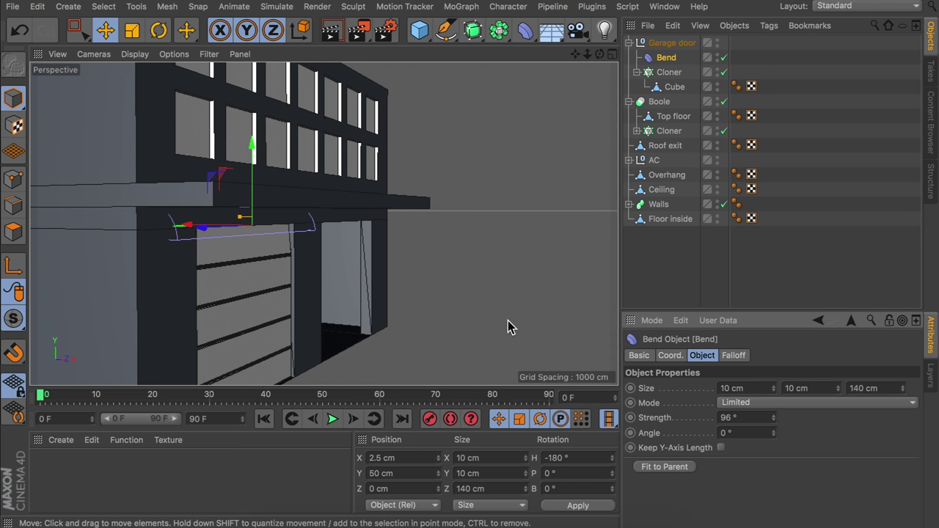
pyautogui.click(654, 249)
# Collapse the Garage door group and rename it Garage door L
pyautogui.keyDown('alt'); pyautogui.moveTo(311, 277); pyautogui.dragTo(283, 215, button='middle'); pyautogui.keyUp('alt')
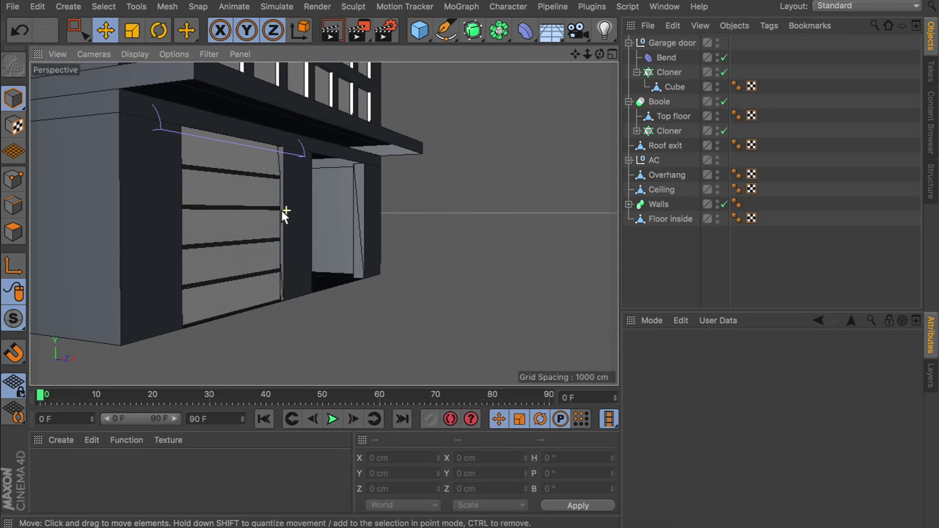
pyautogui.keyDown('alt'); pyautogui.moveTo(283, 216); pyautogui.dragTo(228, 249); pyautogui.keyUp('alt')
pyautogui.click(671, 43)
pyautogui.click(629, 42)
pyautogui.doubleClick(672, 43)
pyautogui.press('Right')
pyautogui.write('L')
pyautogui.press('Return')
# Duplicate the Garage door L group and rename the copy Garage door R
pyautogui.press('super+c')
pyautogui.press('super+v')
pyautogui.doubleClick(684, 45)
pyautogui.press('Right')
pyautogui.press('BackSpace')
pyautogui.press('BackSpace')
pyautogui.press('BackSpace')
pyautogui.write('R')
pyautogui.press('Return')
# Move Garage door R along the front wall into the second opening
pyautogui.moveTo(276, 226); pyautogui.dragTo(449, 174)
pyautogui.click(653, 220)
pyautogui.keyDown('alt'); pyautogui.moveTo(448, 174); pyautogui.dragTo(389, 222, button='right'); pyautogui.keyUp('alt')
pyautogui.keyDown('alt'); pyautogui.moveTo(390, 223); pyautogui.dragTo(404, 261, button='middle'); pyautogui.keyUp('alt')
# Expand both garage door groups and examine their Bend deformers at the tops of the doors
pyautogui.click(629, 57)
pyautogui.click(660, 73)
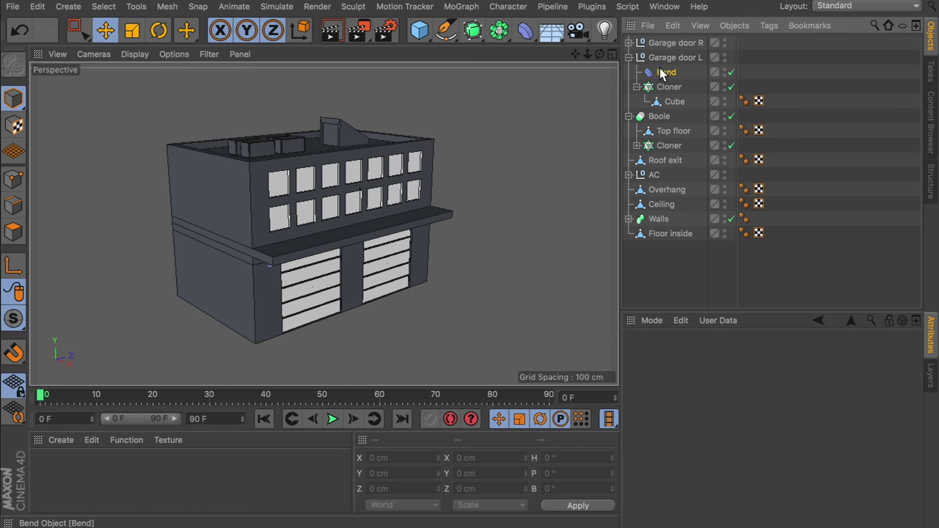
pyautogui.click(663, 72)
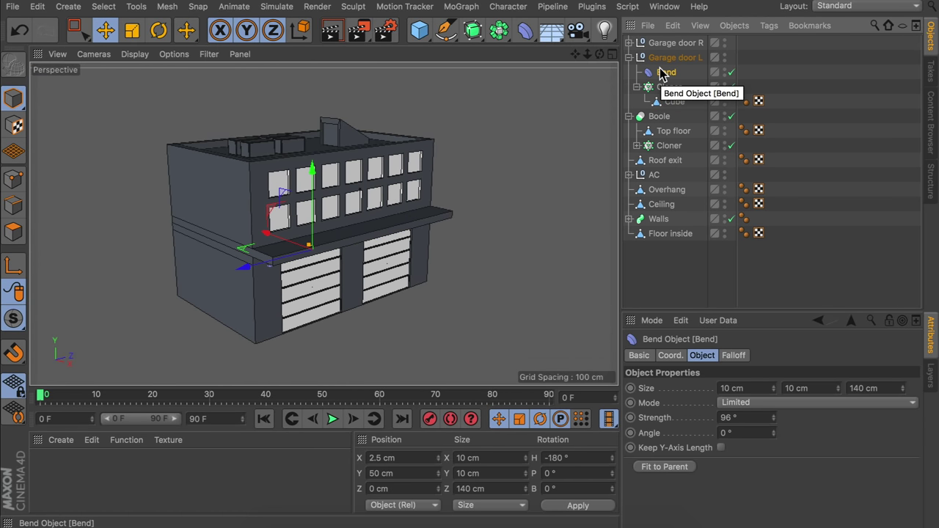
pyautogui.click(630, 43)
pyautogui.keyDown('super'); pyautogui.click(664, 58); pyautogui.keyUp('super')
pyautogui.keyDown('alt'); pyautogui.moveTo(322, 280); pyautogui.dragTo(360, 236, button='right'); pyautogui.keyUp('alt')
pyautogui.keyDown('alt'); pyautogui.moveTo(360, 236); pyautogui.dragTo(379, 202); pyautogui.keyUp('alt')
# Set the Y position of Garage door L's Bend to 56 cm and check it against Garage door R's Bend
pyautogui.click(666, 116)
pyautogui.click(440, 472)
pyautogui.write('56')
pyautogui.press('Return')
pyautogui.click(666, 57)
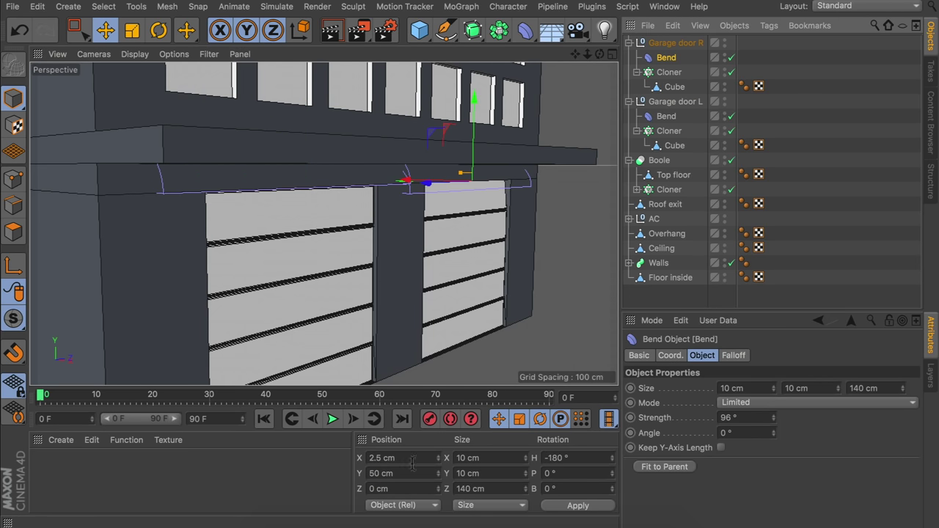
pyautogui.click(826, 84)
pyautogui.keyDown('alt'); pyautogui.moveTo(398, 210); pyautogui.dragTo(432, 188); pyautogui.keyUp('alt')
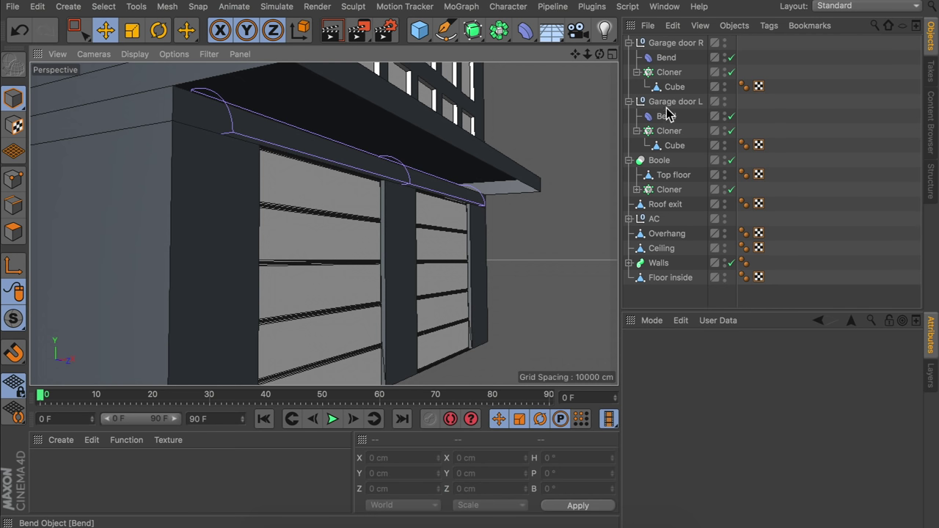
# Try raising both garage door Cloners together by about 82 cm to test the doors opening, and undo the move
pyautogui.click(669, 72)
pyautogui.keyDown('ctrl'); pyautogui.click(669, 130); pyautogui.keyUp('ctrl')
pyautogui.press('e')
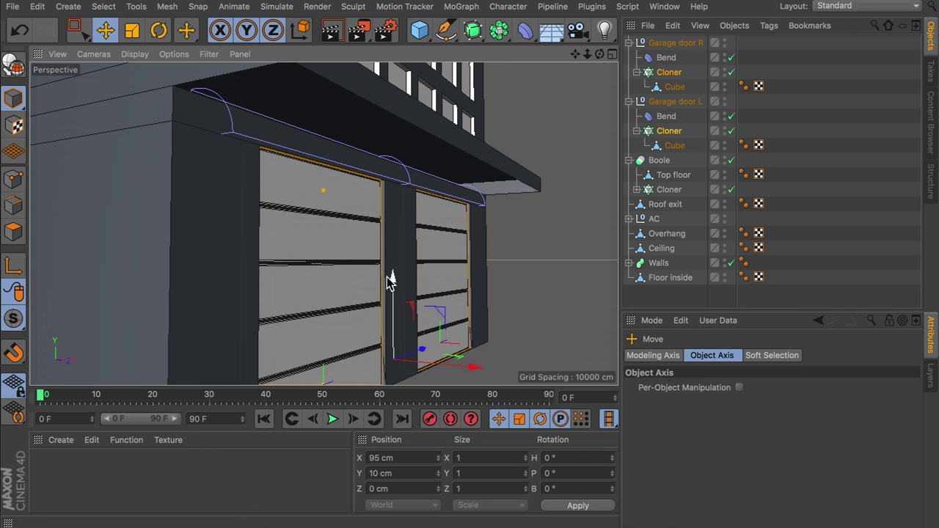
pyautogui.moveTo(394, 281); pyautogui.dragTo(389, 123)
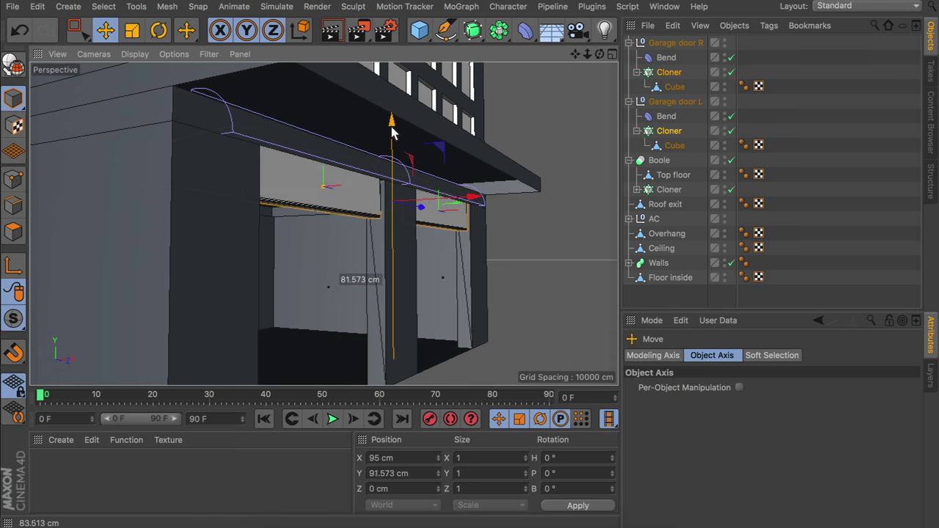
pyautogui.hotkey('ctrl', 'z')
# Deselect everything and collapse the Garage door R and Garage door L groups in the object hierarchy
pyautogui.click(826, 100)
pyautogui.keyDown('alt'); pyautogui.moveTo(382, 159); pyautogui.dragTo(350, 245); pyautogui.keyUp('alt')
pyautogui.scroll(-5, 357, 192)
pyautogui.click(629, 43)
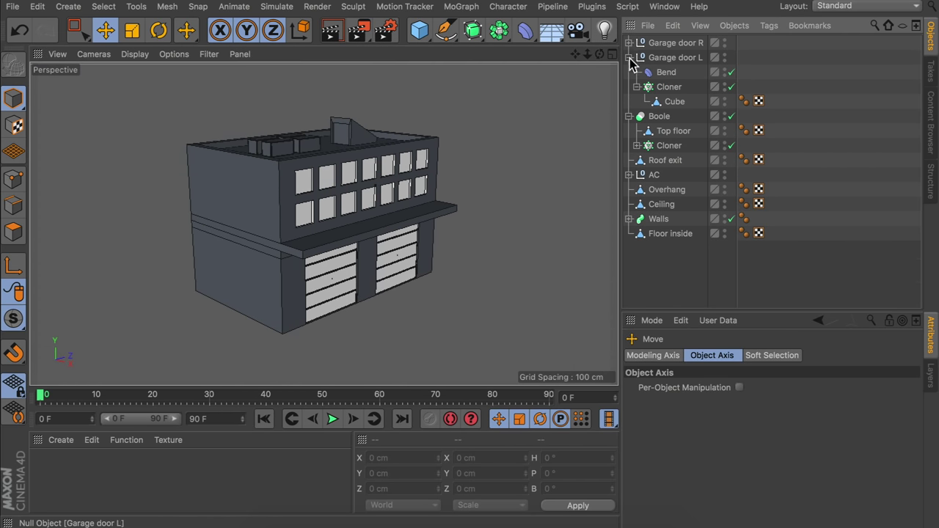
pyautogui.click(628, 57)
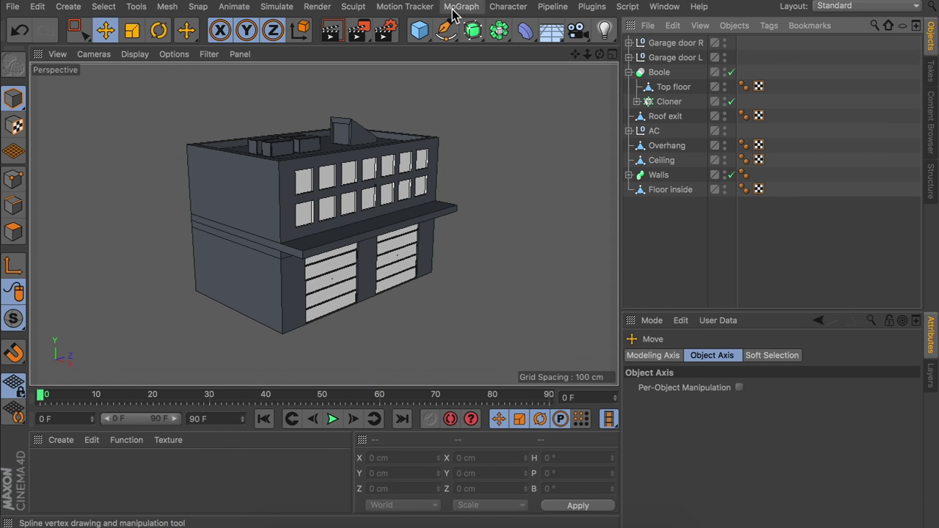
# Add an Oil Tank primitive and move it out beside the building to Z -250 cm
pyautogui.click(419, 30)
pyautogui.click(628, 104)
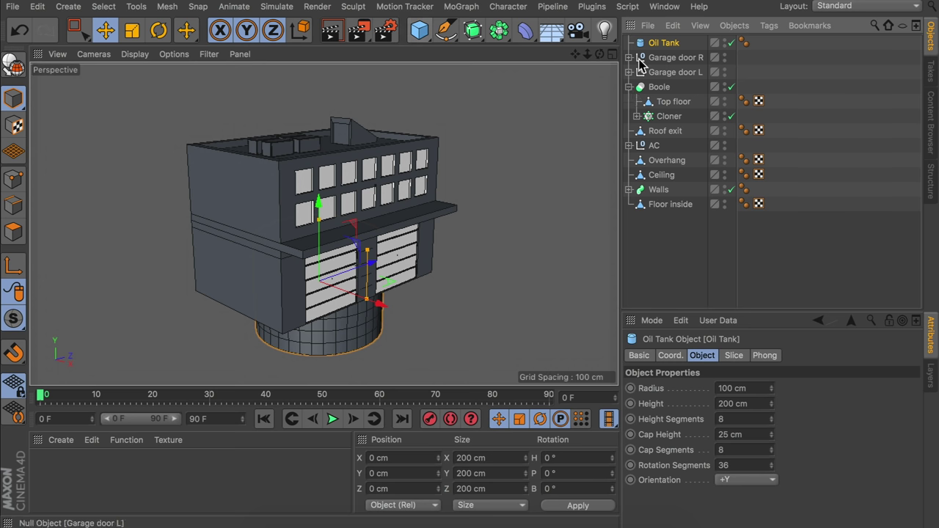
pyautogui.press('e')
pyautogui.moveTo(369, 262); pyautogui.dragTo(227, 290)
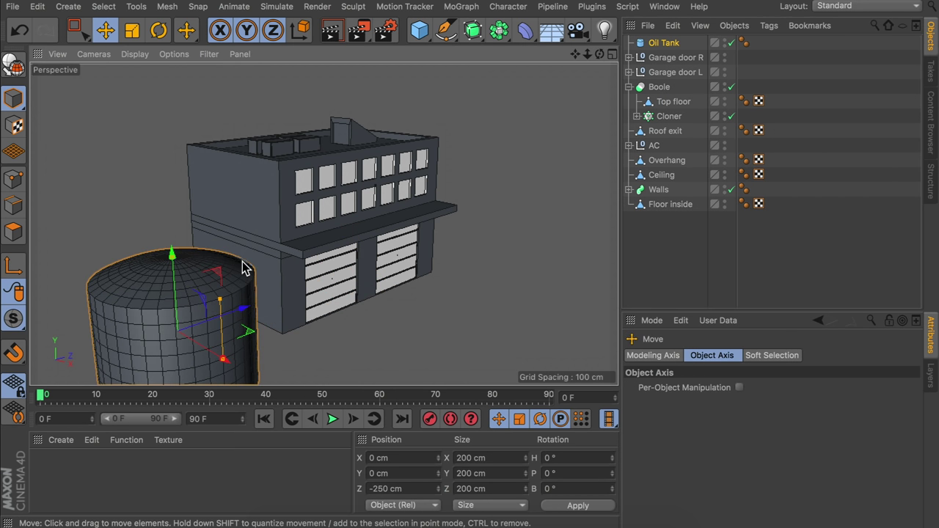
pyautogui.press('o')
# Set the Oil Tank's radius to 25 cm and height to 250 cm, and raise it to Y 130 cm
pyautogui.click(664, 44)
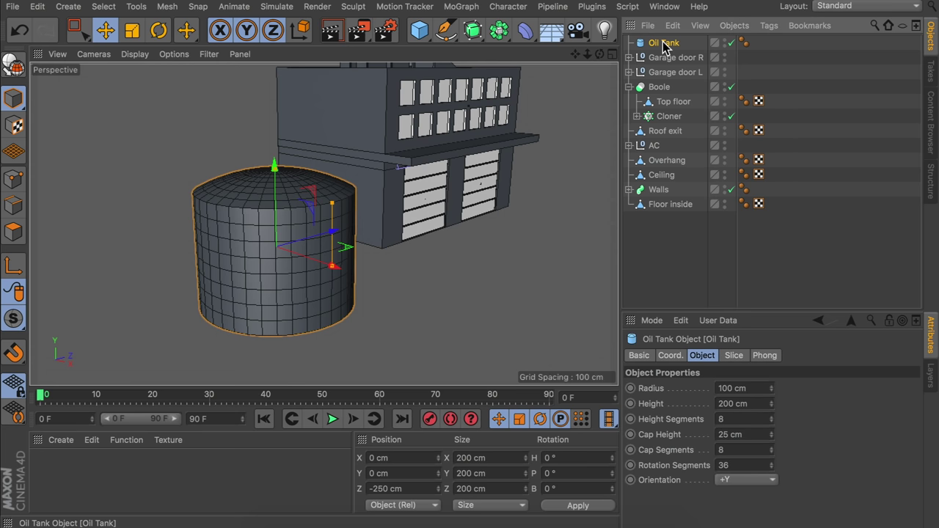
pyautogui.click(734, 388)
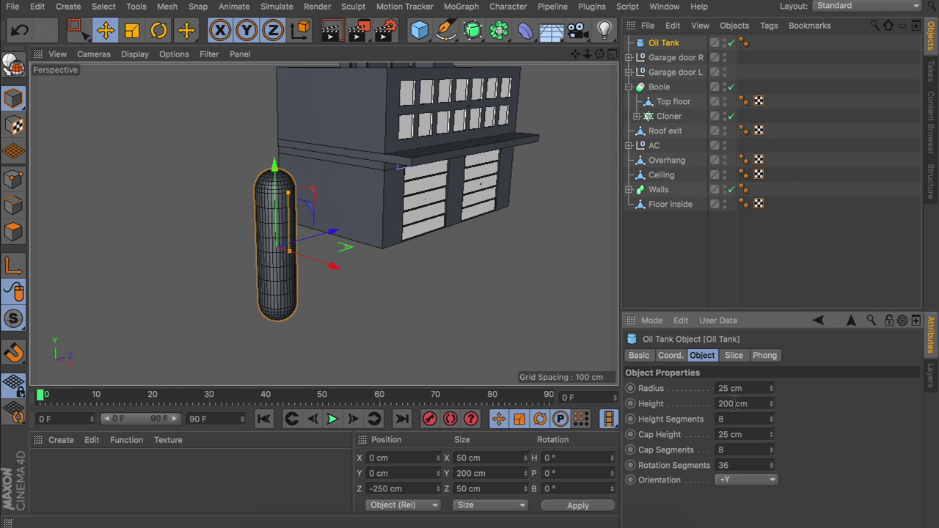
pyautogui.click(734, 403)
pyautogui.write('250')
pyautogui.press('Return')
pyautogui.moveTo(275, 199); pyautogui.dragTo(270, 105)
pyautogui.keyDown('alt'); pyautogui.moveTo(282, 224); pyautogui.dragTo(231, 251); pyautogui.keyUp('alt')
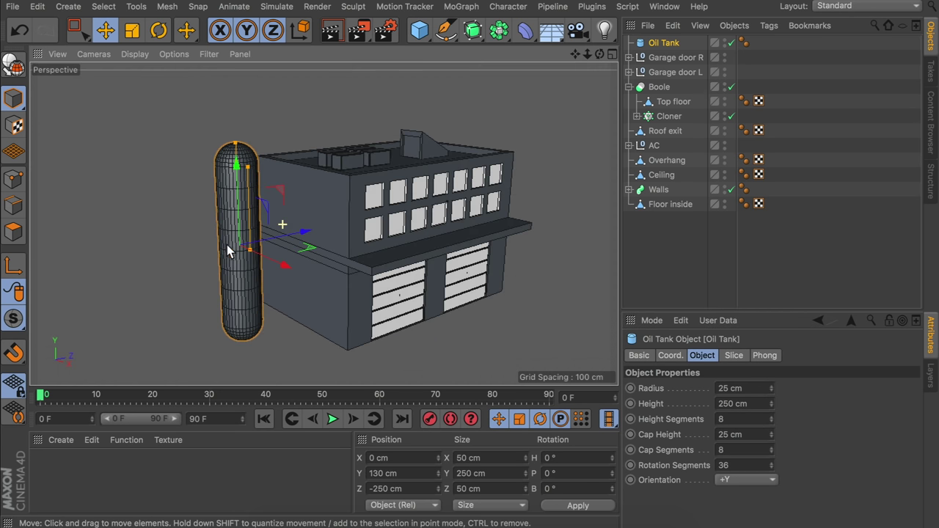
# Set the Oil Tank's cap height to 10 cm and move it closer to the side wall at Z -190 cm
pyautogui.click(747, 437)
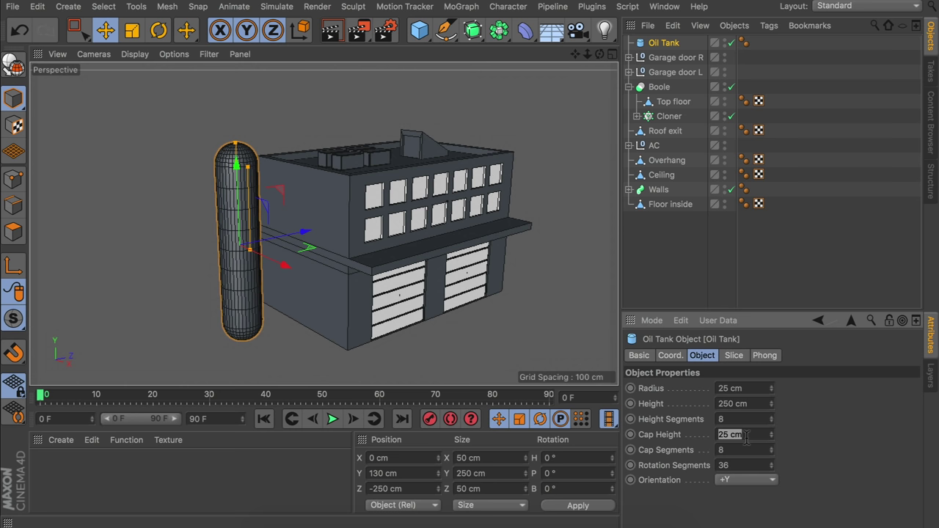
pyautogui.write('10')
pyautogui.press('Return')
pyautogui.keyDown('alt'); pyautogui.moveTo(230, 163); pyautogui.dragTo(293, 213, button='right'); pyautogui.keyUp('alt')
pyautogui.moveTo(310, 247); pyautogui.dragTo(365, 239)
pyautogui.keyDown('alt'); pyautogui.moveTo(331, 204); pyautogui.dragTo(301, 183); pyautogui.keyUp('alt')
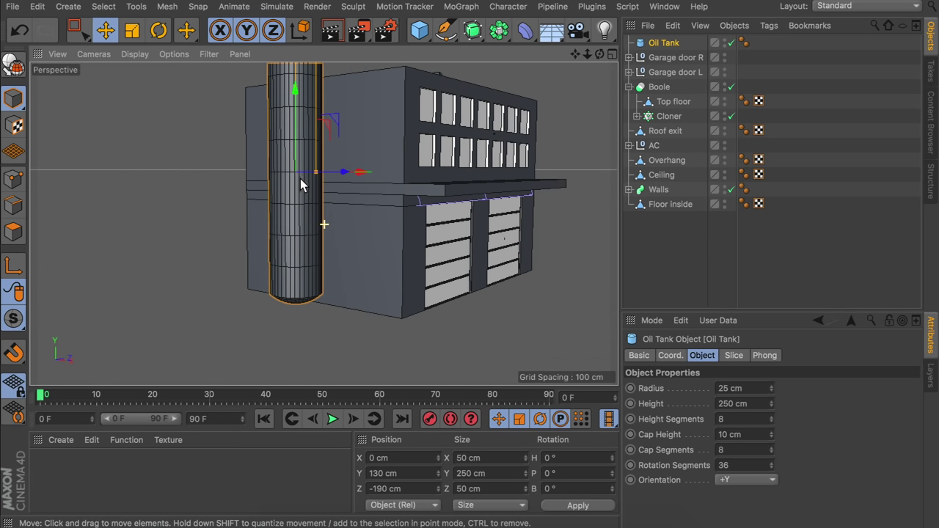
pyautogui.keyDown('alt'); pyautogui.moveTo(308, 280); pyautogui.dragTo(342, 218); pyautogui.keyUp('alt')
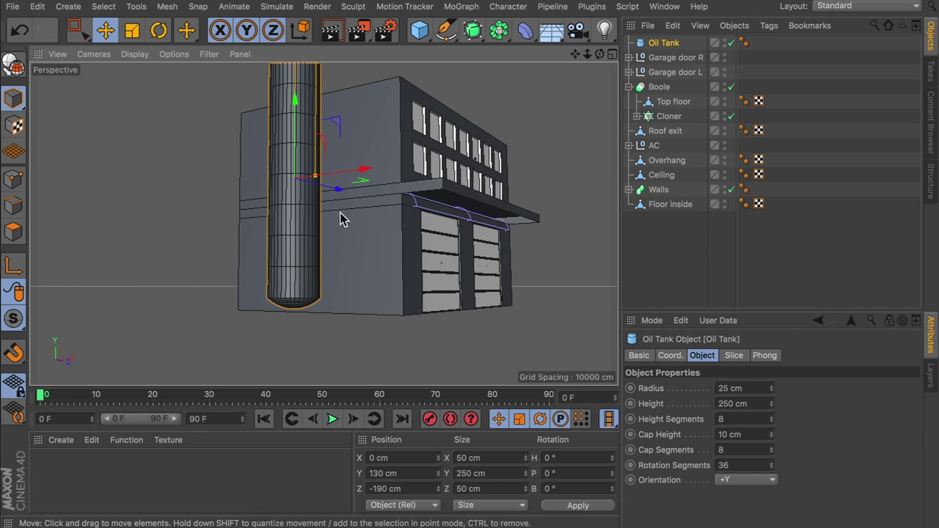
# Add a Cylinder primitive and move it out beside the tank to Z -250 cm
pyautogui.moveTo(419, 30); pyautogui.dragTo(733, 48)
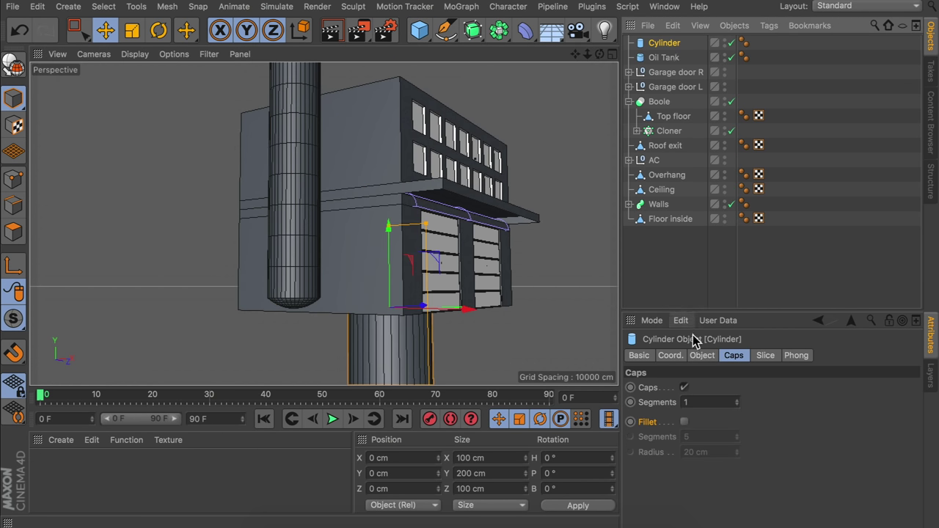
pyautogui.click(709, 361)
pyautogui.keyDown('alt'); pyautogui.moveTo(362, 268); pyautogui.dragTo(350, 318); pyautogui.keyUp('alt')
pyautogui.moveTo(469, 254); pyautogui.dragTo(314, 279)
# Resize the Cylinder into a thin leg with a 3 cm radius and 100 cm height
pyautogui.click(664, 46)
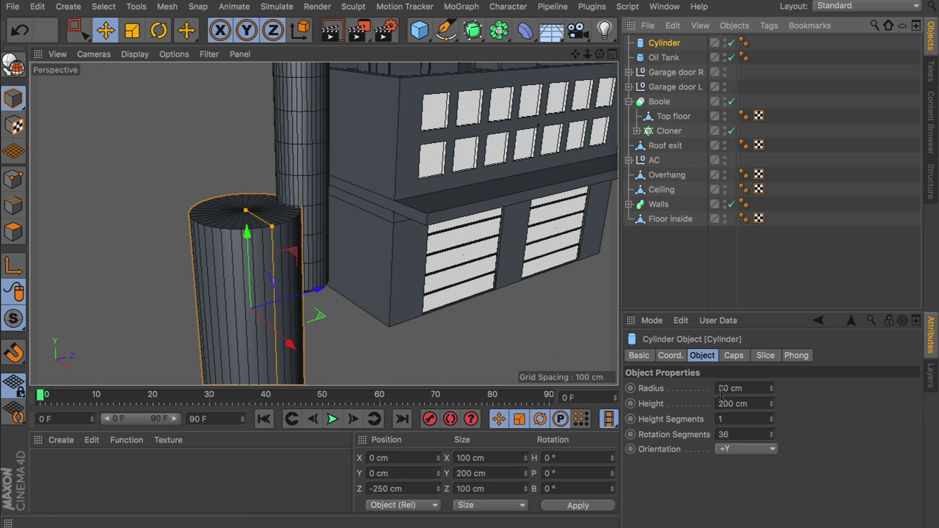
pyautogui.scroll(-20, 723, 388)
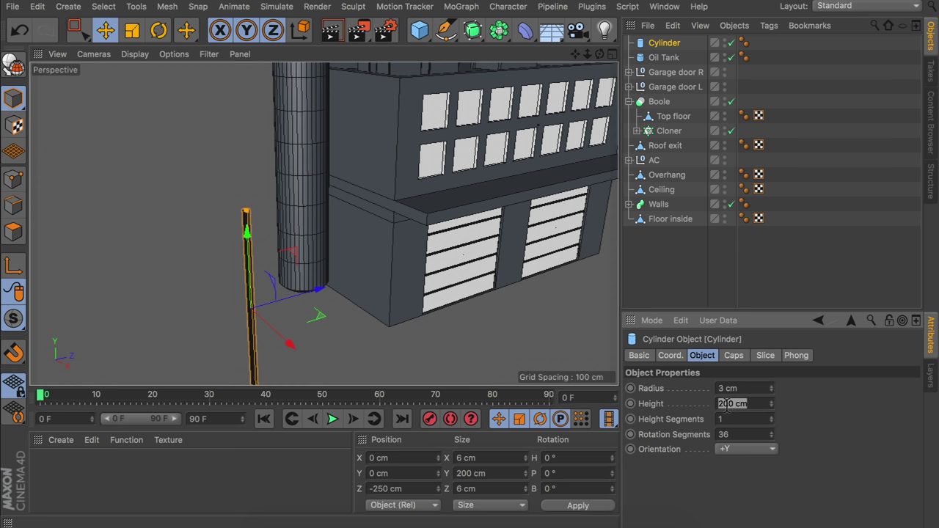
pyautogui.press('Return')
pyautogui.keyDown('alt'); pyautogui.moveTo(345, 254); pyautogui.dragTo(389, 182, button='middle'); pyautogui.keyUp('alt')
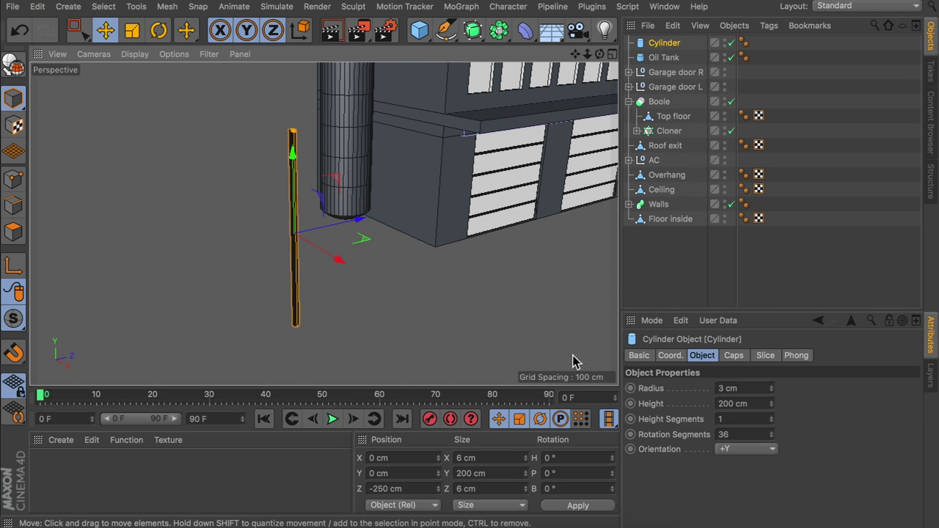
pyautogui.doubleClick(754, 404)
pyautogui.write('100')
pyautogui.press('Return')
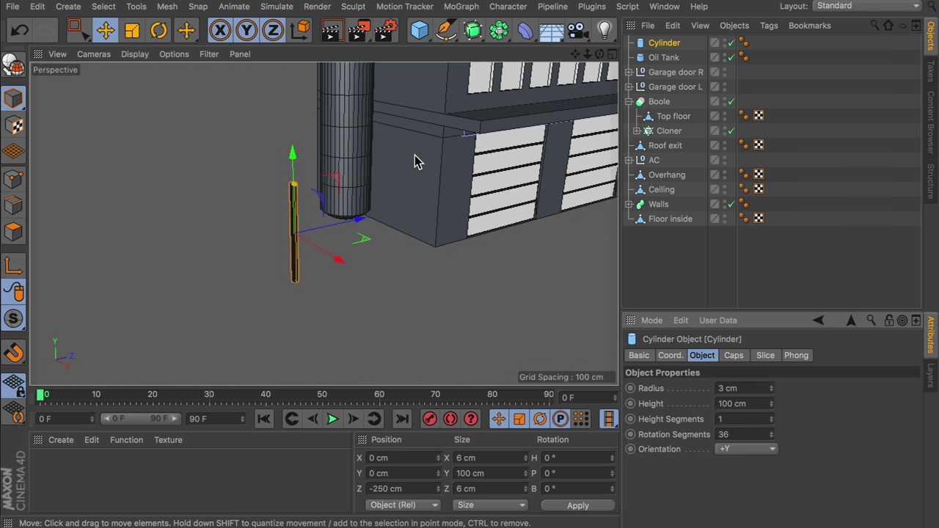
# Add a MoGraph Cloner in Radial mode and move it under the tank to Z -190 cm
pyautogui.click(461, 6)
pyautogui.click(477, 178)
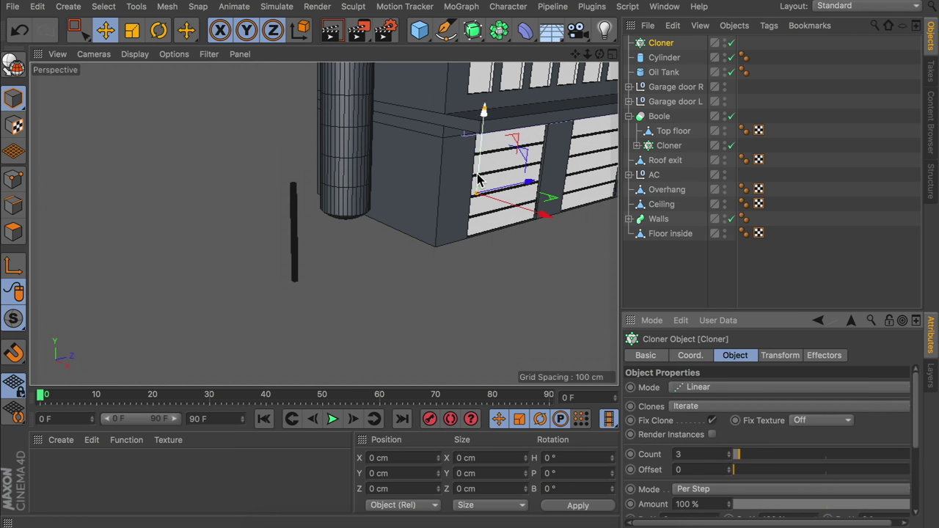
pyautogui.click(708, 387)
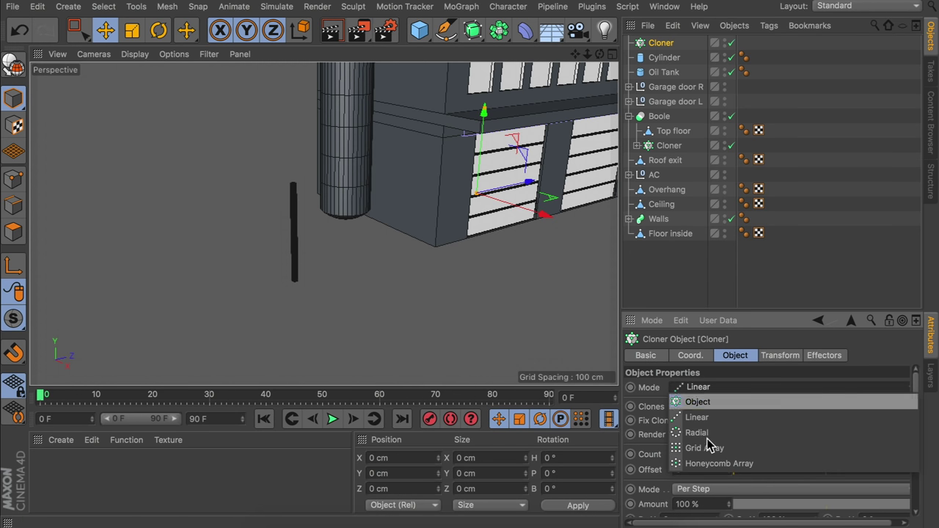
pyautogui.click(711, 432)
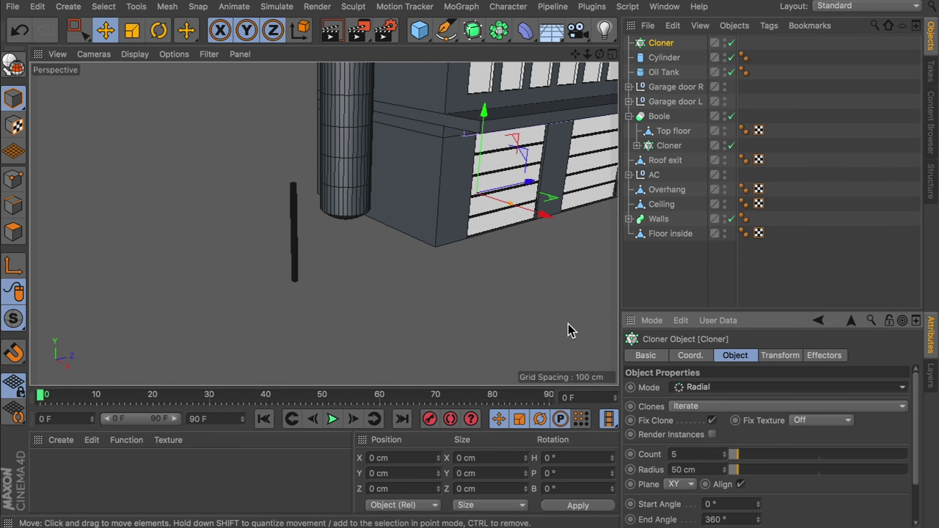
pyautogui.moveTo(504, 189); pyautogui.dragTo(387, 240)
pyautogui.middleClick(387, 240)
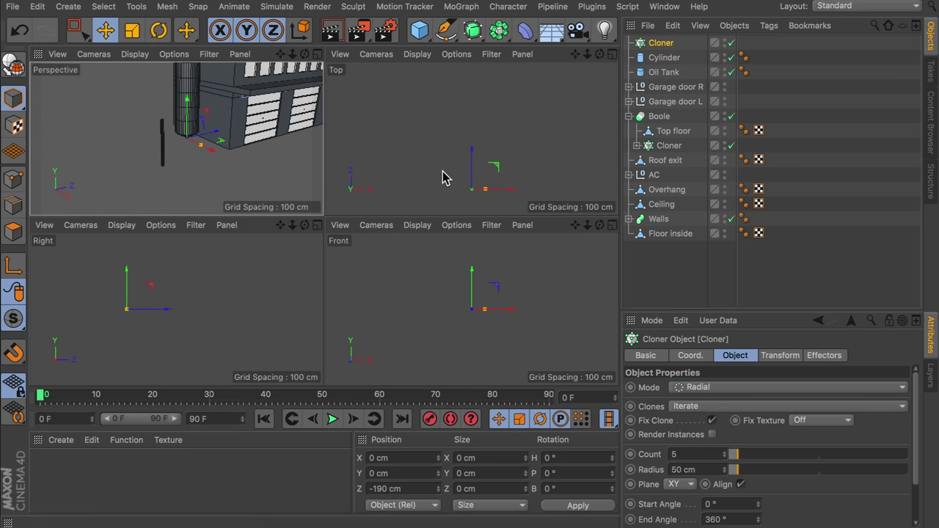
pyautogui.scroll(4, 473, 192)
pyautogui.middleClick(232, 125)
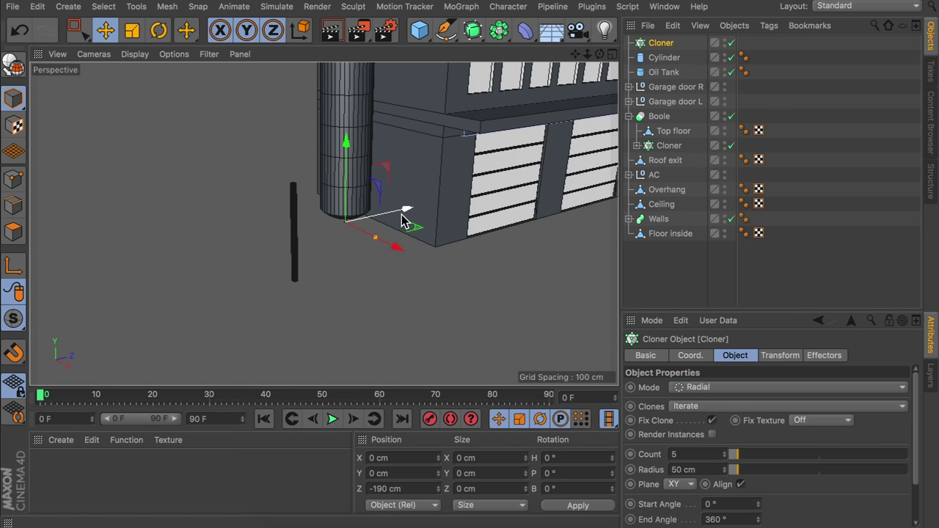
# Nest the Cylinder under the radial Cloner and set the Cloner's plane to XZ so the legs stand upright
pyautogui.moveTo(658, 59); pyautogui.dragTo(659, 46)
pyautogui.click(659, 43)
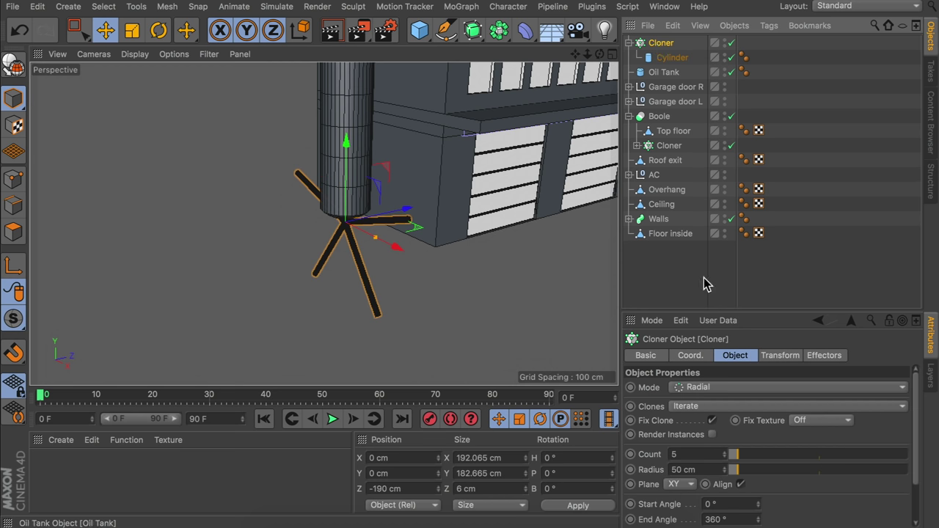
pyautogui.scroll(-1, 690, 485)
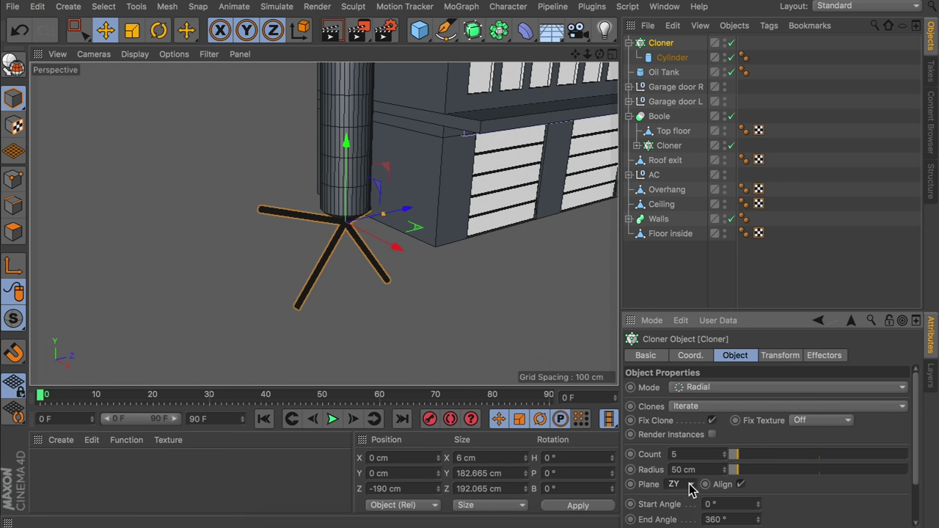
pyautogui.click(689, 486)
pyautogui.click(690, 488)
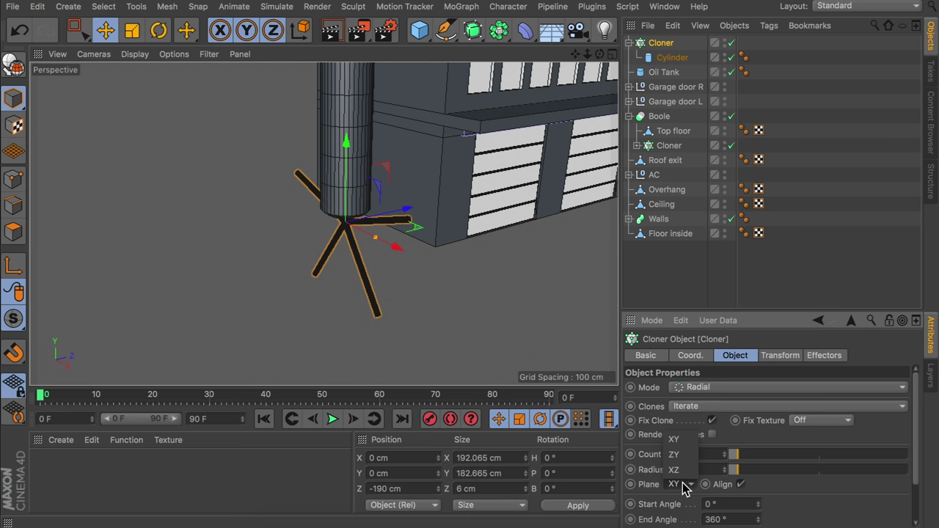
pyautogui.click(680, 471)
# Set the leg Cloner's radius to 20 cm so the legs fit beneath the tank
pyautogui.keyDown('alt'); pyautogui.moveTo(342, 199); pyautogui.dragTo(411, 213); pyautogui.keyUp('alt')
pyautogui.doubleClick(704, 470)
pyautogui.write('20')
pyautogui.press('Return')
pyautogui.keyDown('alt'); pyautogui.moveTo(381, 176); pyautogui.dragTo(382, 138); pyautogui.keyUp('alt')
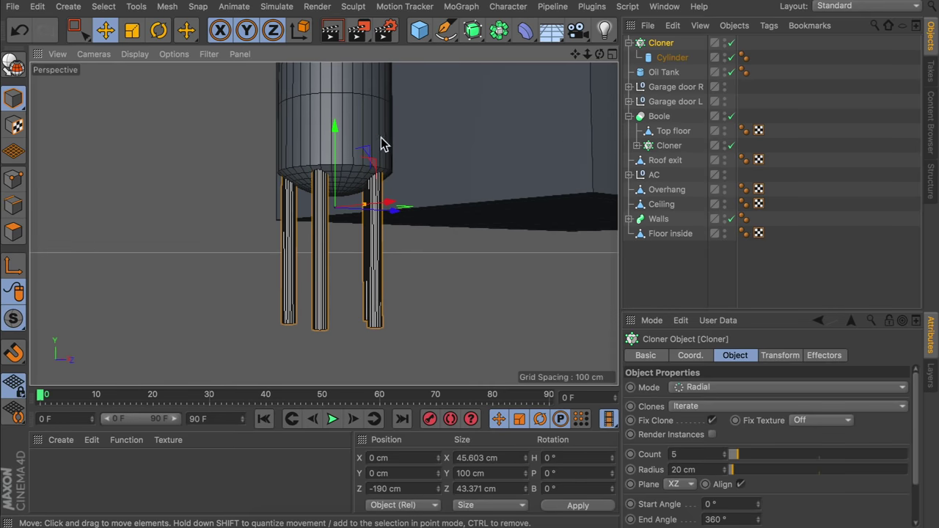
# Shorten the tank legs by setting the cloned Cylinder's height to 50 cm
pyautogui.click(672, 58)
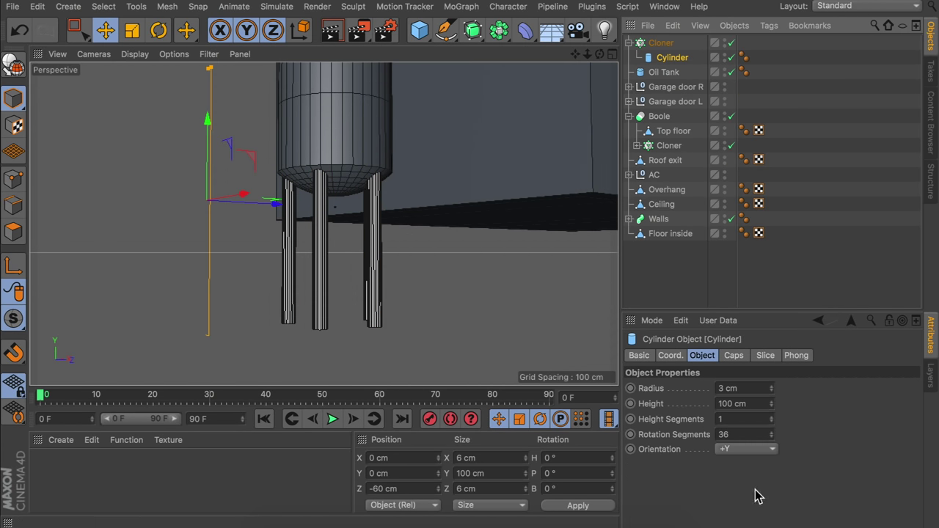
pyautogui.doubleClick(745, 403)
pyautogui.write('50')
pyautogui.press('Return')
pyautogui.keyDown('alt'); pyautogui.moveTo(374, 213); pyautogui.dragTo(327, 266, button='middle'); pyautogui.keyUp('alt')
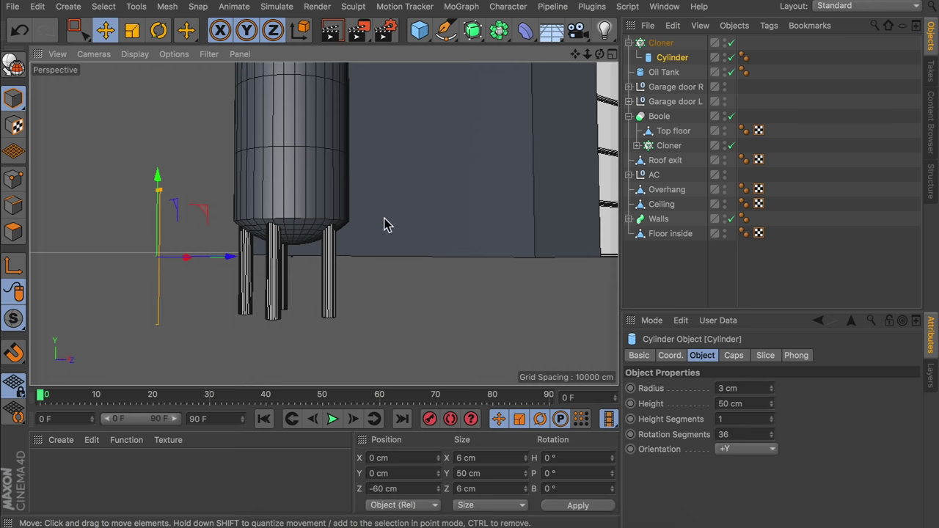
# Splay the legs with the Cloner's Transform pitch rotation, trying 25° and settling on 15°
pyautogui.click(660, 42)
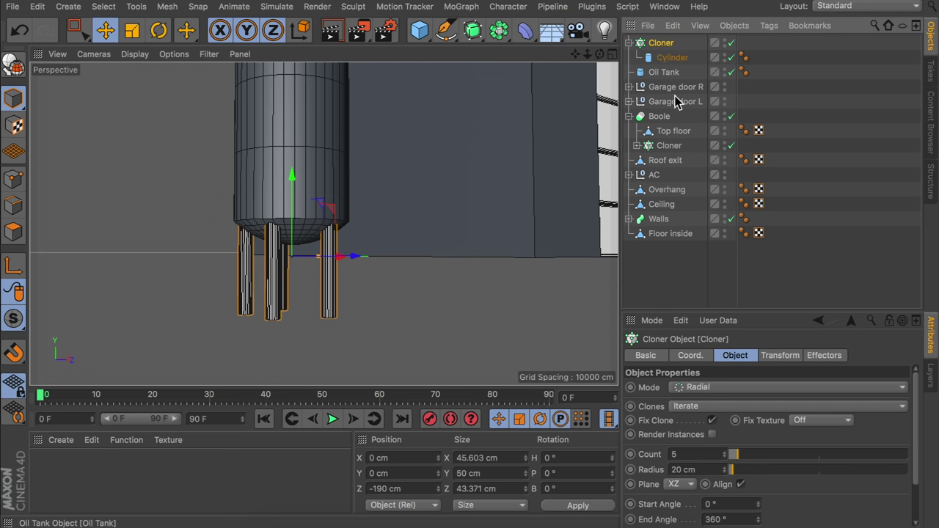
pyautogui.click(780, 356)
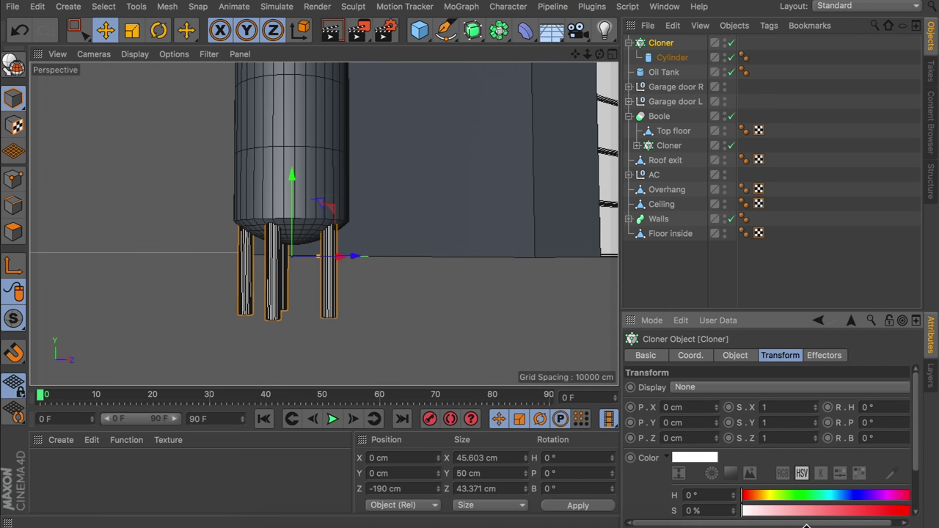
pyautogui.moveTo(805, 523); pyautogui.dragTo(817, 522)
pyautogui.moveTo(906, 423); pyautogui.dragTo(906, 397)
pyautogui.doubleClick(869, 424)
pyautogui.write('25')
pyautogui.press('Return')
pyautogui.keyDown('alt'); pyautogui.moveTo(345, 283); pyautogui.dragTo(398, 304); pyautogui.keyUp('alt')
pyautogui.doubleClick(871, 425)
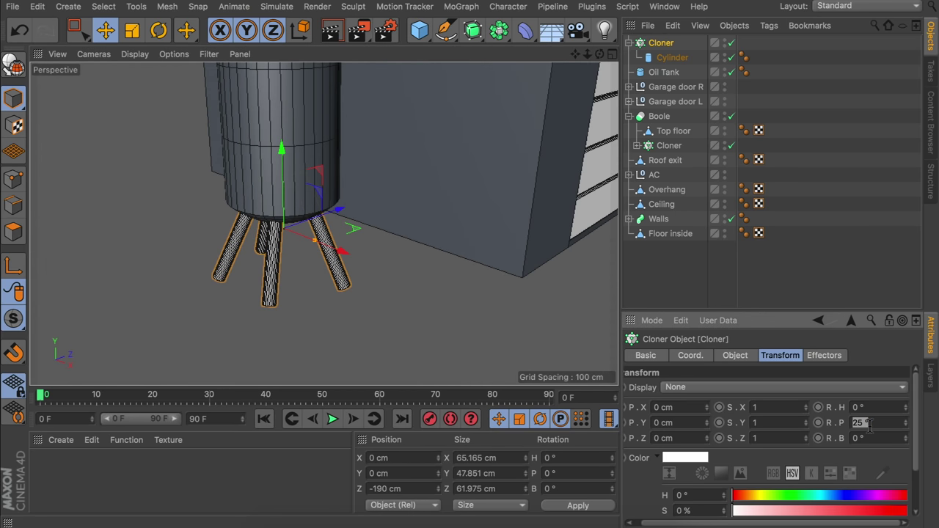
pyautogui.write('15')
pyautogui.press('Return')
pyautogui.click(765, 267)
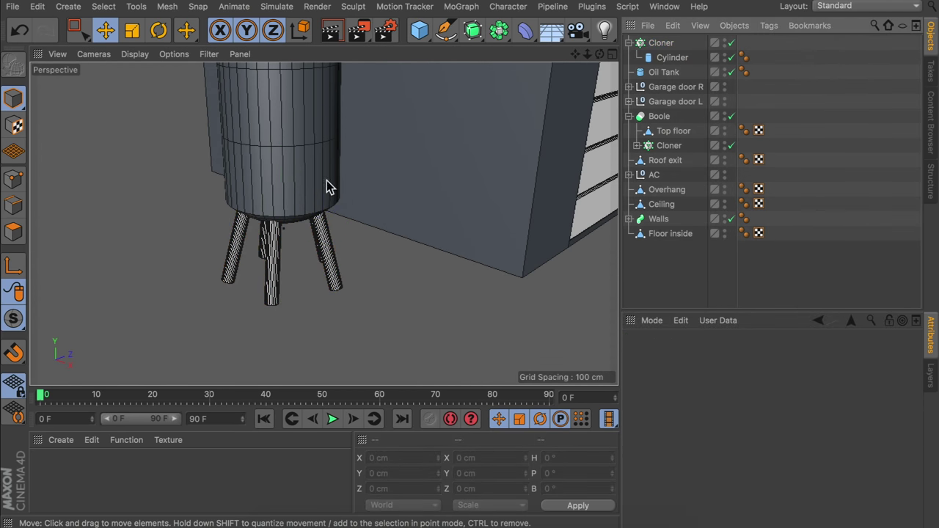
# Add a Torus primitive and move it to Z -190 cm, centred on the oil tank
pyautogui.keyDown('alt'); pyautogui.moveTo(347, 193); pyautogui.dragTo(275, 184); pyautogui.keyUp('alt')
pyautogui.click(419, 30)
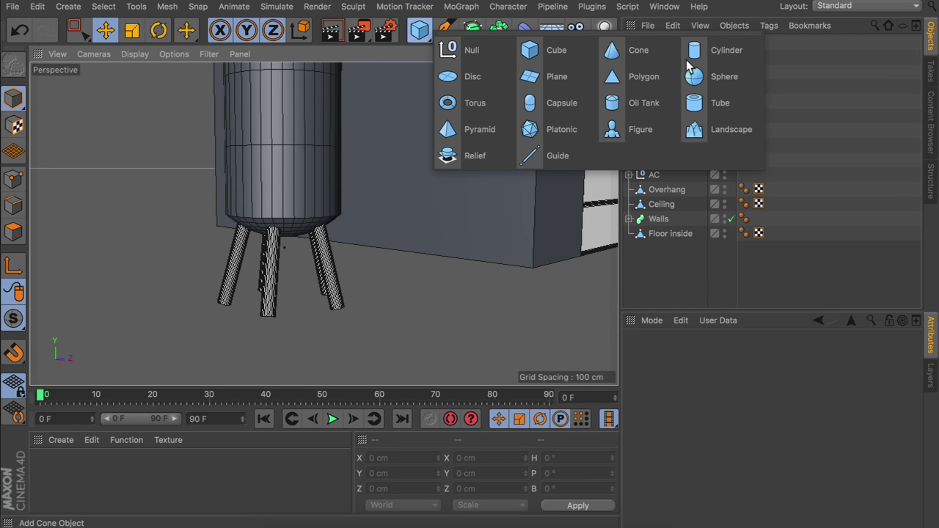
pyautogui.click(448, 103)
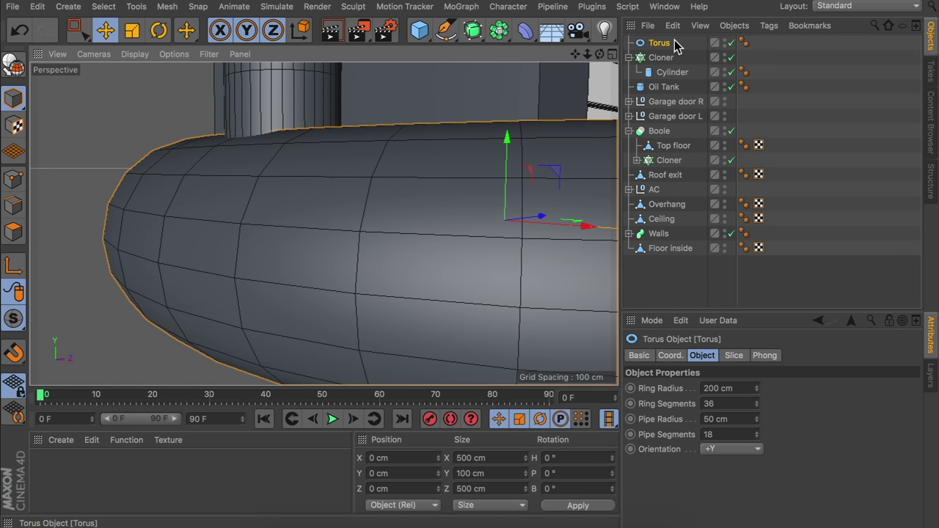
pyautogui.keyDown('alt'); pyautogui.moveTo(398, 243); pyautogui.dragTo(466, 213); pyautogui.keyUp('alt')
pyautogui.moveTo(541, 103); pyautogui.dragTo(448, 142)
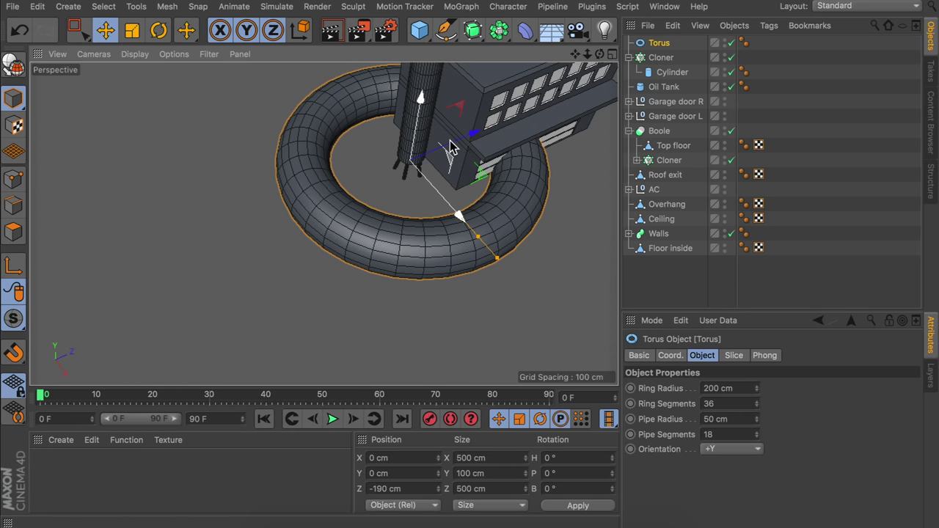
# Scale the Torus down to about 47 cm across so it rings the oil tank's legs
pyautogui.keyDown('alt'); pyautogui.moveTo(451, 192); pyautogui.dragTo(504, 168); pyautogui.keyUp('alt')
pyautogui.press('t')
pyautogui.moveTo(512, 227); pyautogui.dragTo(66, 250)
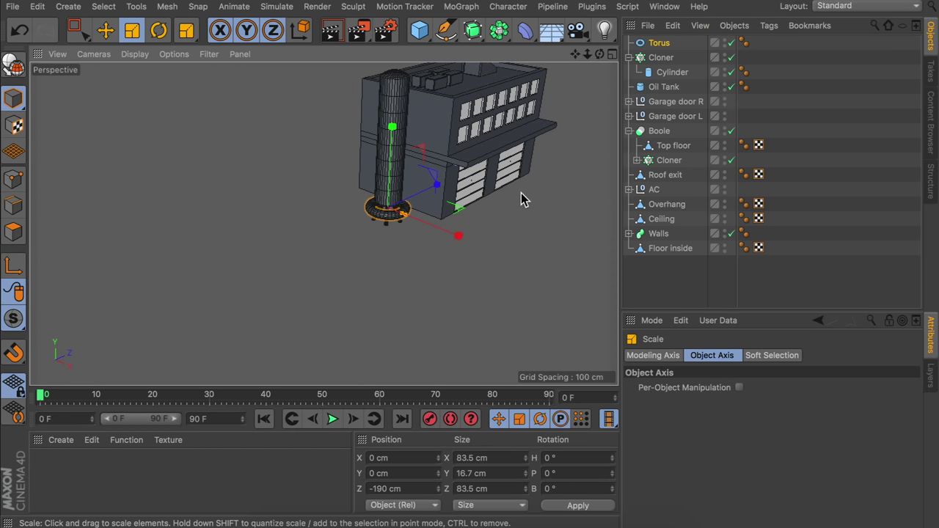
pyautogui.keyDown('alt'); pyautogui.moveTo(382, 213); pyautogui.dragTo(467, 129, button='right'); pyautogui.keyUp('alt')
pyautogui.moveTo(514, 221); pyautogui.dragTo(275, 235)
pyautogui.keyDown('alt'); pyautogui.moveTo(417, 220); pyautogui.dragTo(465, 170, button='right'); pyautogui.keyUp('alt')
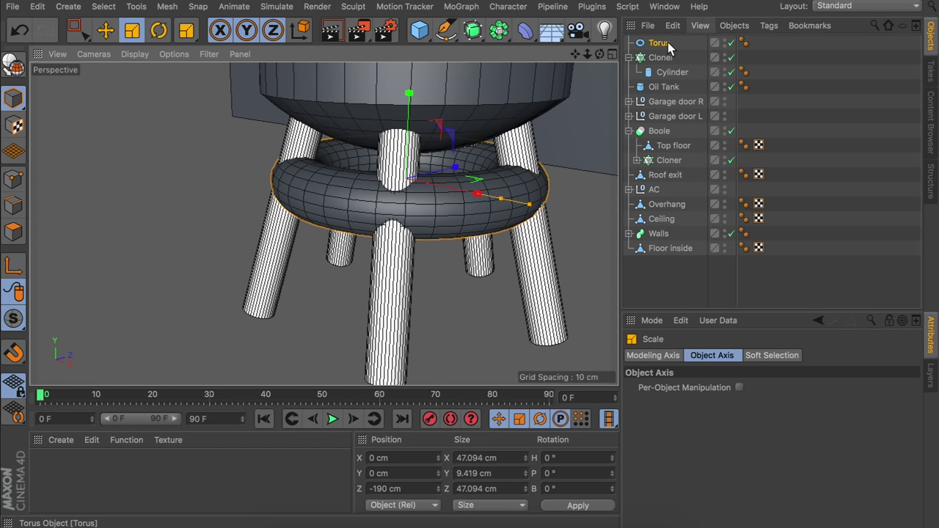
# Set the Torus ring radius to 20 cm and its pipe radius to 2 cm
pyautogui.click(667, 44)
pyautogui.doubleClick(735, 388)
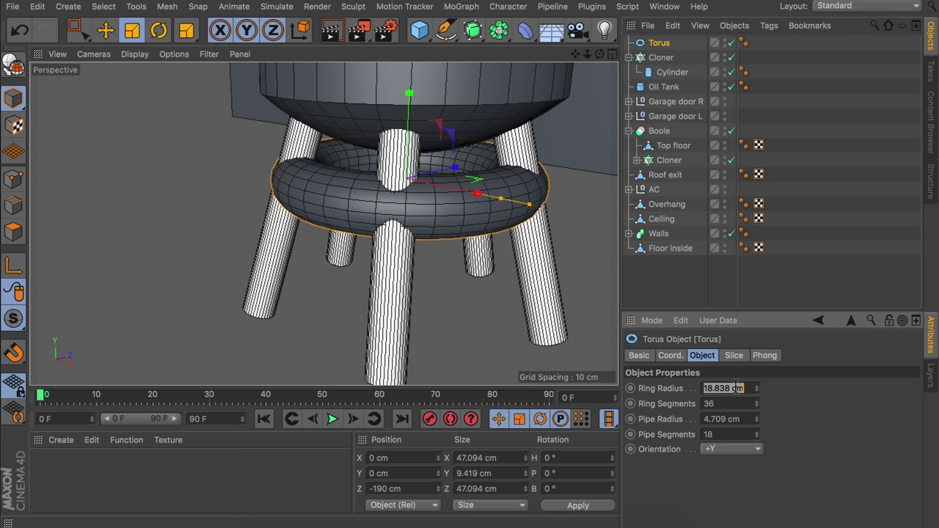
pyautogui.write('20')
pyautogui.press('Return')
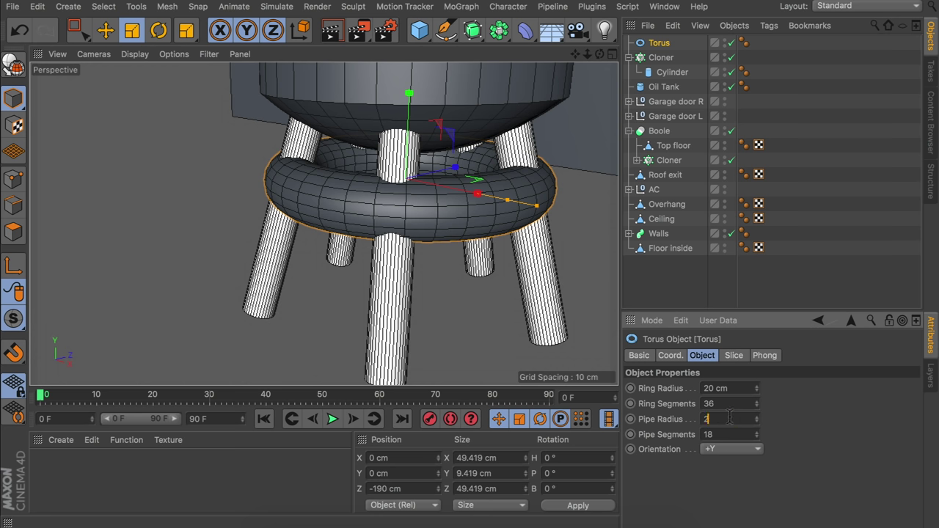
pyautogui.click(730, 418)
pyautogui.write('2')
pyautogui.press('Return')
# Duplicate the ring down to Y -10 cm and set the copy's ring radius to 23 cm
pyautogui.keyDown('alt'); pyautogui.moveTo(477, 165); pyautogui.dragTo(430, 168); pyautogui.keyUp('alt')
pyautogui.press('e')
pyautogui.keyDown('ctrl'); pyautogui.moveTo(389, 121); pyautogui.dragTo(387, 178); pyautogui.keyUp('ctrl')
pyautogui.click(646, 42)
pyautogui.moveTo(756, 388); pyautogui.dragTo(758, 389)
# Group both rings, the leg Cloner and the tank cylinder into a null named "Oil tank"
pyautogui.keyDown('alt'); pyautogui.moveTo(455, 238); pyautogui.dragTo(474, 222); pyautogui.keyUp('alt')
pyautogui.scroll(-4, 474, 223)
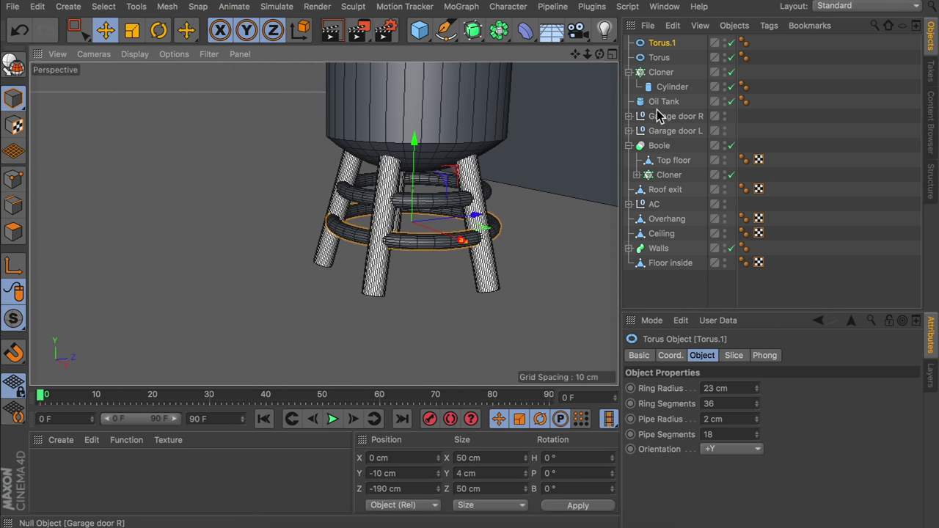
pyautogui.click(629, 71)
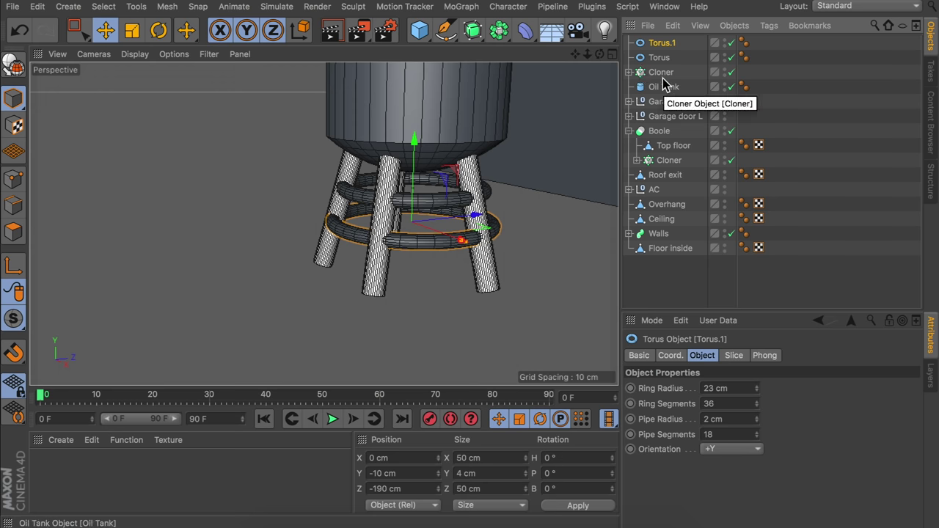
pyautogui.keyDown('shift'); pyautogui.click(664, 86); pyautogui.keyUp('shift')
pyautogui.hotkey('alt', 'g')
pyautogui.doubleClick(655, 42)
pyautogui.write('Oil tank')
pyautogui.press('Return')
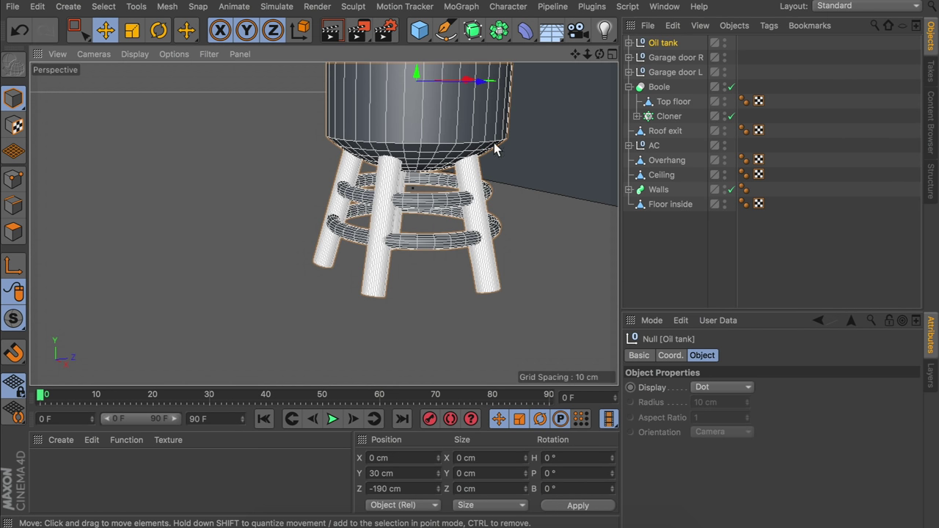
# In the Front view, raise the Oil tank group to ground level and duplicate it alongside along X
pyautogui.middleClick(424, 164)
pyautogui.middleClick(463, 280)
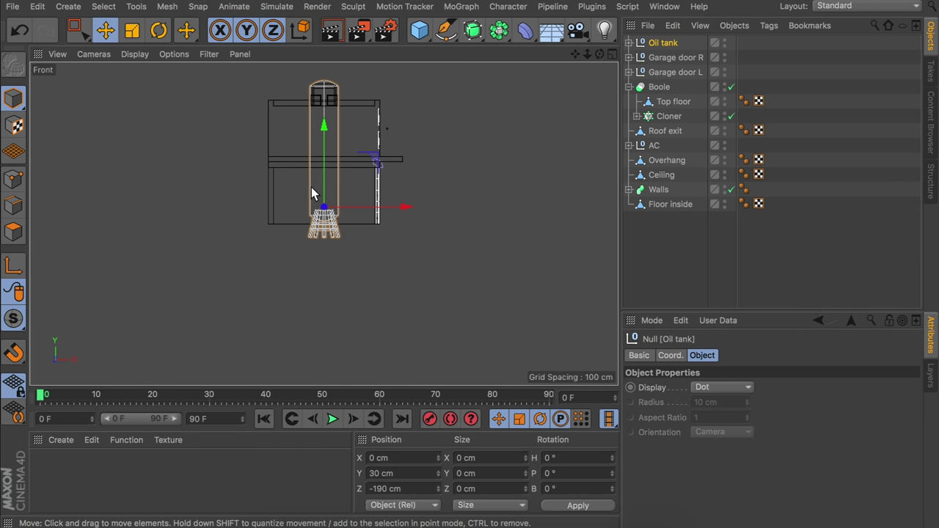
pyautogui.scroll(5, 352, 176)
pyautogui.moveTo(342, 171); pyautogui.dragTo(342, 140)
pyautogui.moveTo(423, 208); pyautogui.dragTo(492, 205)
pyautogui.click(162, 128)
pyautogui.middleClick(162, 129)
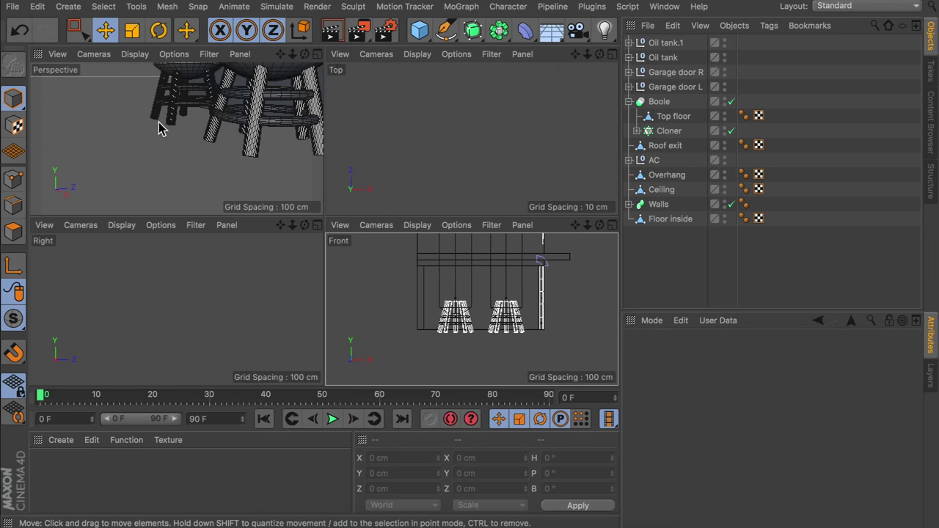
# Move both oil tank groups together along X to centre them against the building's end wall
pyautogui.middleClick(159, 121)
pyautogui.scroll(-5, 458, 121)
pyautogui.keyDown('alt'); pyautogui.moveTo(419, 133); pyautogui.dragTo(357, 243, button='middle'); pyautogui.keyUp('alt')
pyautogui.scroll(-3, 357, 243)
pyautogui.keyDown('alt'); pyautogui.moveTo(335, 226); pyautogui.dragTo(419, 253); pyautogui.keyUp('alt')
pyautogui.click(662, 58)
pyautogui.click(665, 43)
pyautogui.moveTo(345, 310); pyautogui.dragTo(365, 312)
pyautogui.click(820, 117)
pyautogui.keyDown('alt'); pyautogui.moveTo(396, 168); pyautogui.dragTo(265, 150); pyautogui.keyUp('alt')
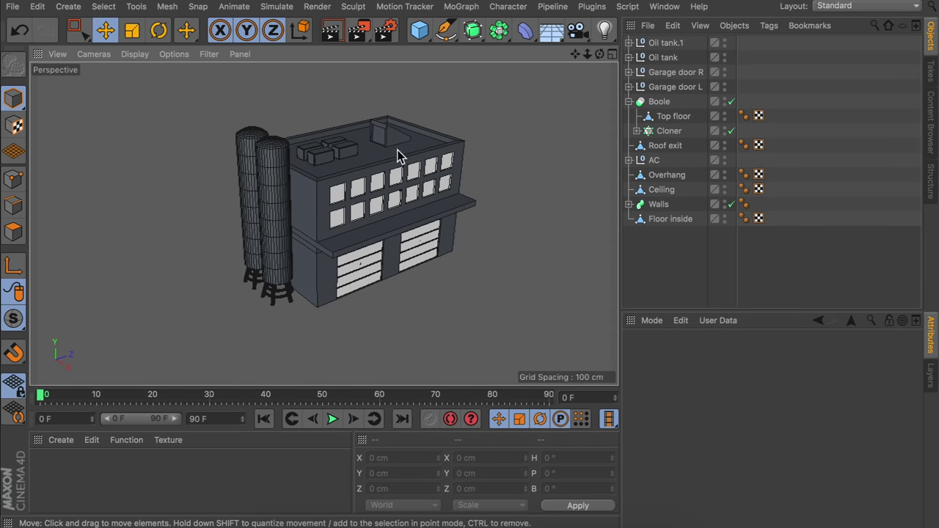
pyautogui.keyDown('alt'); pyautogui.moveTo(429, 181); pyautogui.dragTo(297, 211); pyautogui.keyUp('alt')
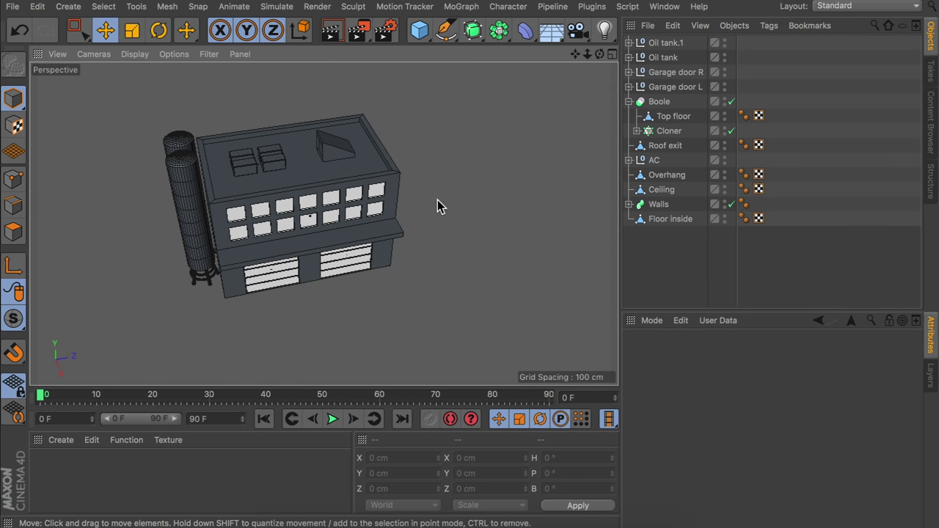
# Duplicate the Walls sweep at the top of the hierarchy and rename the copy "Border"
pyautogui.click(657, 205)
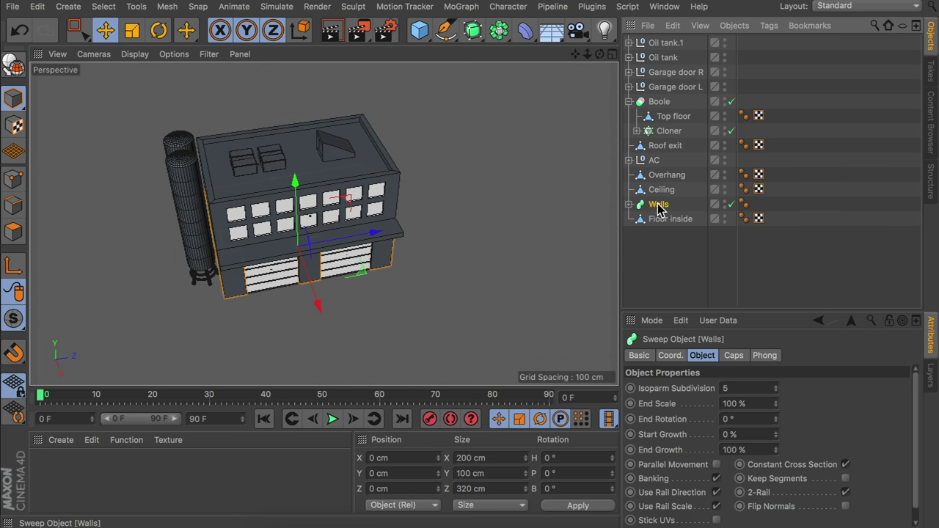
pyautogui.keyDown('ctrl'); pyautogui.moveTo(660, 37); pyautogui.dragTo(661, 44); pyautogui.keyUp('ctrl')
pyautogui.doubleClick(662, 44)
pyautogui.write('Border')
pyautogui.press('Return')
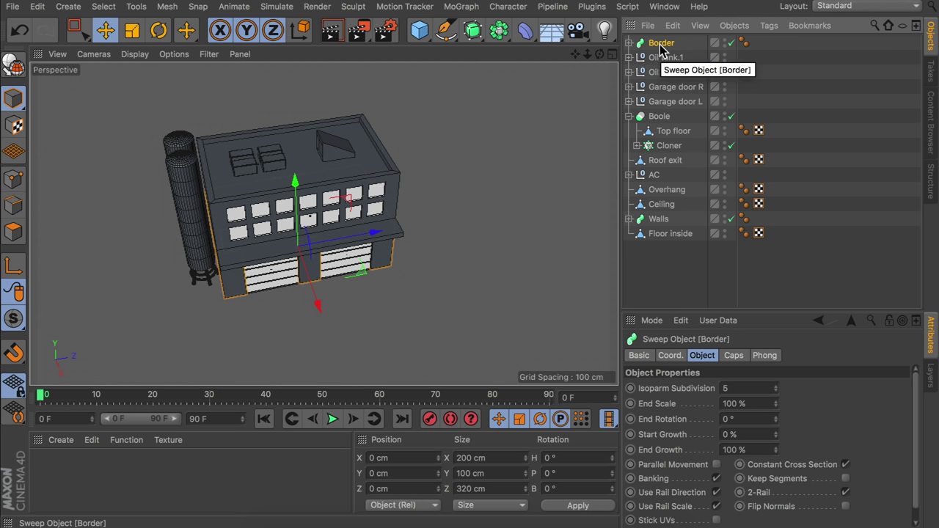
# Select the Border's Polygon.Spline and edit its points in the Top view
pyautogui.click(629, 43)
pyautogui.click(664, 72)
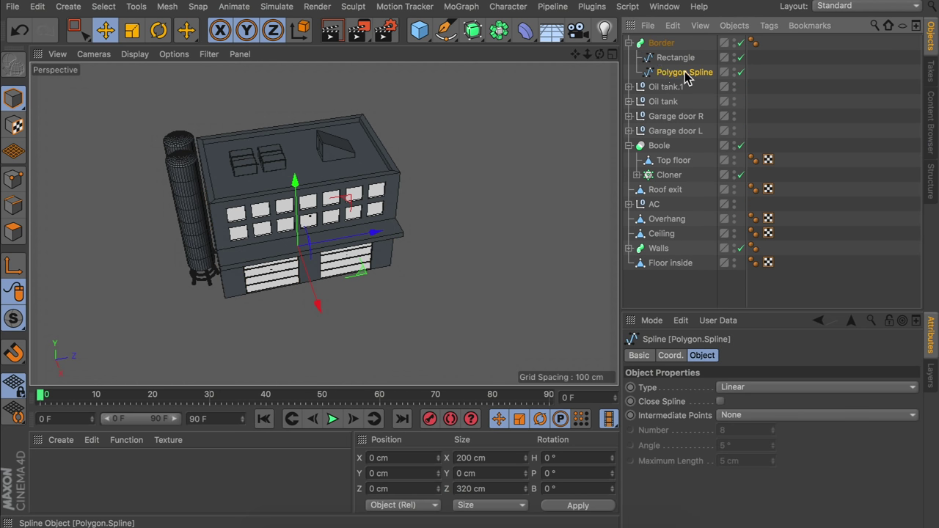
pyautogui.middleClick(224, 193)
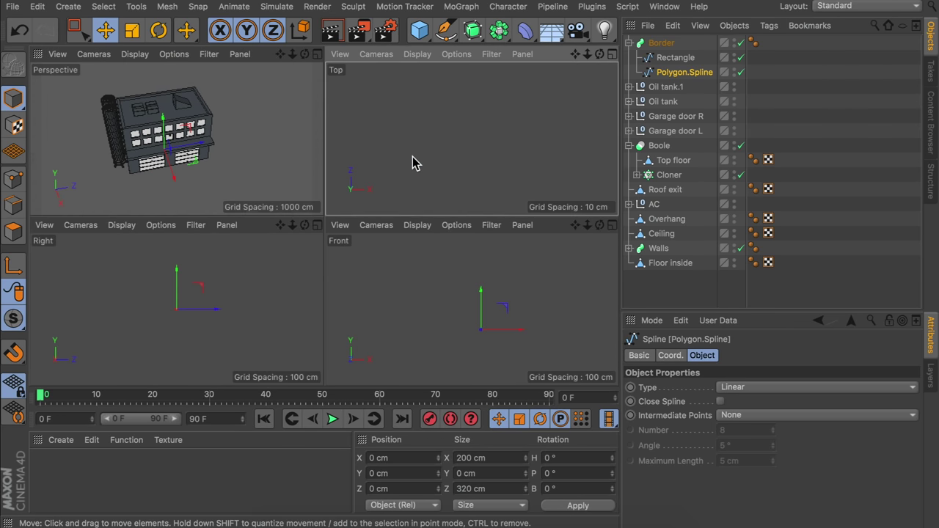
pyautogui.middleClick(412, 163)
pyautogui.scroll(-10, 412, 163)
pyautogui.keyDown('alt'); pyautogui.moveTo(380, 150); pyautogui.dragTo(347, 256, button='middle'); pyautogui.keyUp('alt')
pyautogui.scroll(-2, 345, 193)
pyautogui.keyDown('alt'); pyautogui.moveTo(315, 228); pyautogui.dragTo(283, 263, button='middle'); pyautogui.keyUp('alt')
pyautogui.click(14, 178)
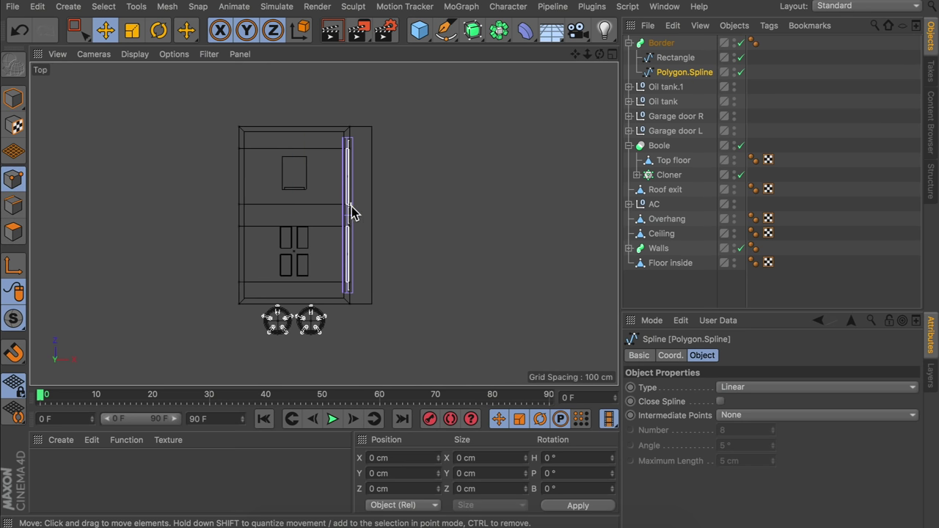
# Disable the Border sweep and move the spline's points on the side opposite the tanks outward along Z
pyautogui.scroll(2, 351, 204)
pyautogui.click(740, 43)
pyautogui.press('super+a')
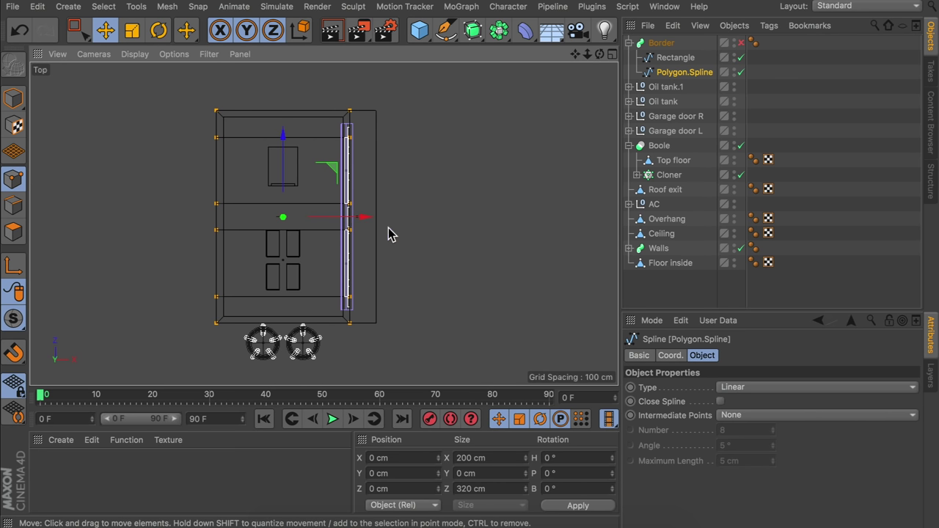
pyautogui.keyDown('shift'); pyautogui.click(350, 207); pyautogui.keyUp('shift')
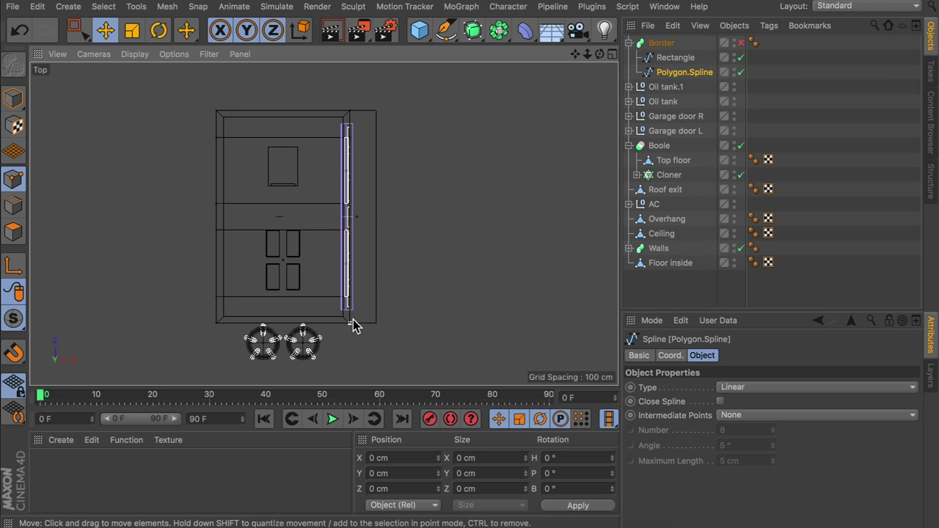
pyautogui.press('9')
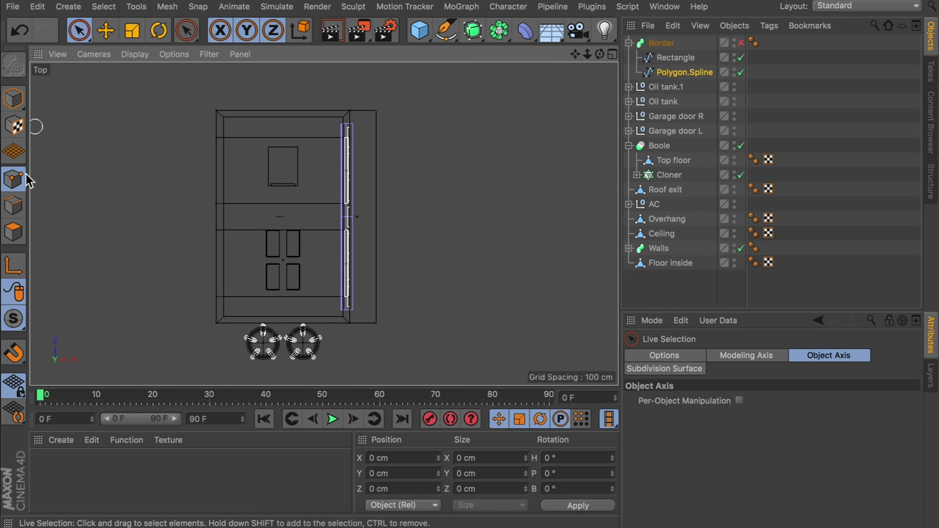
pyautogui.moveTo(79, 30); pyautogui.dragTo(424, 187)
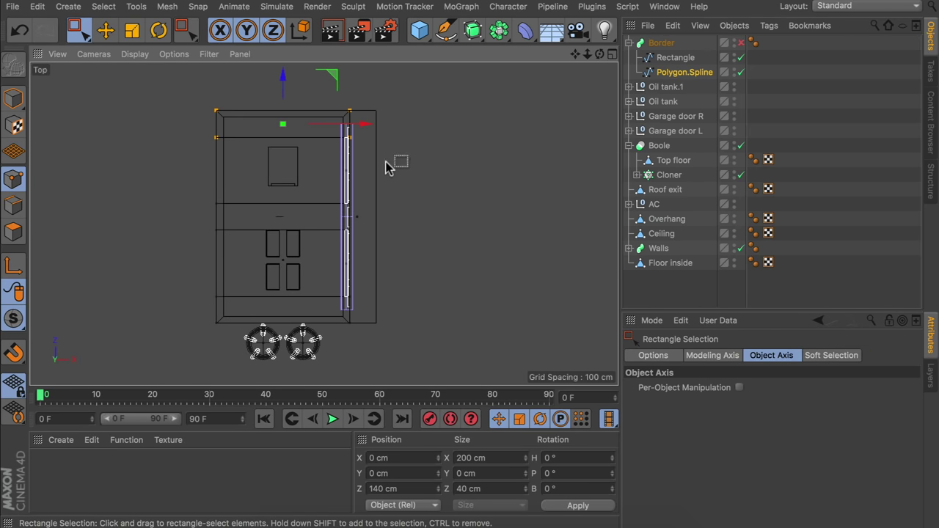
pyautogui.scroll(-2, 282, 107)
pyautogui.keyDown('alt'); pyautogui.moveTo(282, 107); pyautogui.dragTo(265, 210, button='middle'); pyautogui.keyUp('alt')
pyautogui.moveTo(265, 200); pyautogui.dragTo(264, 144)
# Move the Border spline's tank-side points and its back points outward, away from the building
pyautogui.scroll(-3, 271, 184)
pyautogui.moveTo(202, 242); pyautogui.dragTo(345, 290)
pyautogui.moveTo(262, 219); pyautogui.dragTo(263, 251)
pyautogui.moveTo(206, 129); pyautogui.dragTo(239, 330)
pyautogui.scroll(3, 229, 229)
pyautogui.moveTo(308, 224); pyautogui.dragTo(279, 224)
# Move the Border spline's front points outward to X 210 cm
pyautogui.scroll(-2, 420, 347)
pyautogui.moveTo(409, 369); pyautogui.dragTo(330, 101)
pyautogui.moveTo(390, 246); pyautogui.dragTo(437, 245)
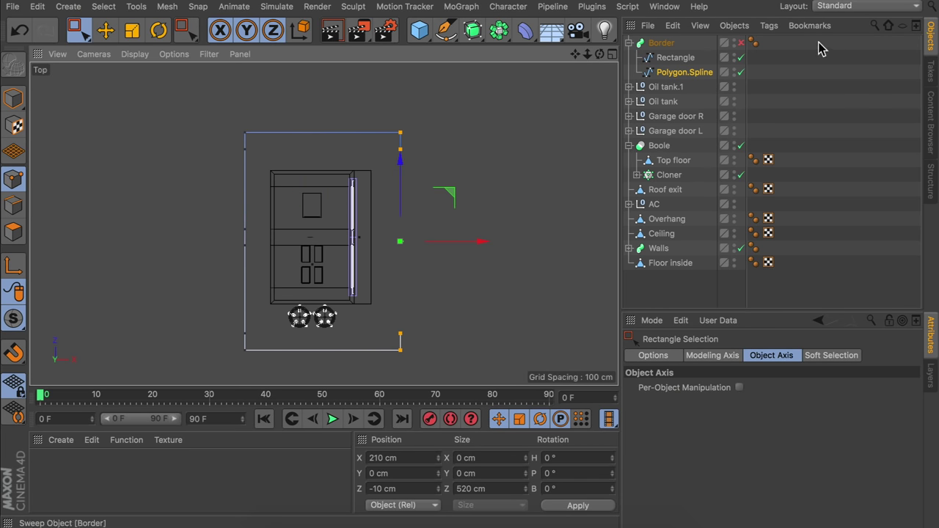
# Re-enable the Border in the Perspective view and pull its points opposite the tanks in to Z 170 cm
pyautogui.press('F1')
pyautogui.keyDown('alt'); pyautogui.moveTo(232, 154); pyautogui.dragTo(385, 173); pyautogui.keyUp('alt')
pyautogui.moveTo(478, 213); pyautogui.dragTo(444, 215)
pyautogui.keyDown('alt'); pyautogui.moveTo(371, 195); pyautogui.dragTo(452, 206); pyautogui.keyUp('alt')
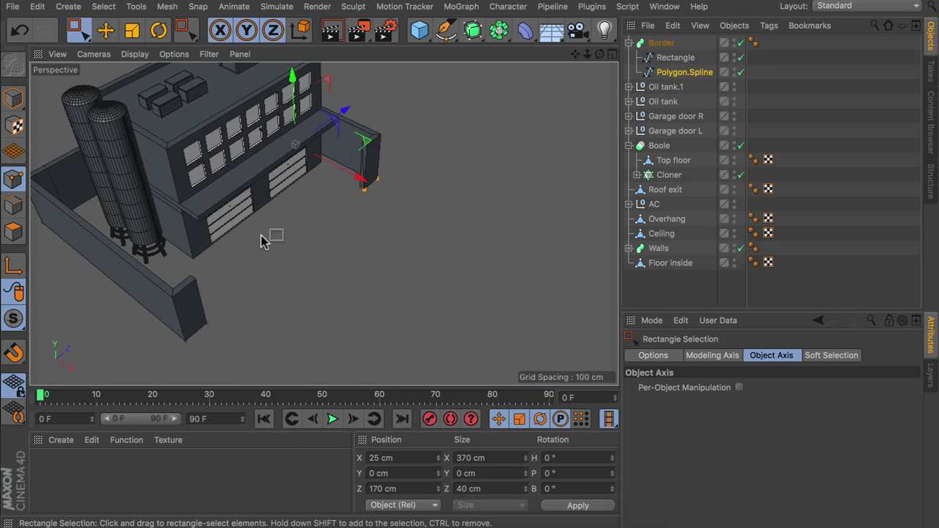
# Move the Border spline's front points to X 280 cm and its tank-side points to Z -330 cm
pyautogui.keyDown('alt'); pyautogui.moveTo(262, 241); pyautogui.dragTo(525, 122); pyautogui.keyUp('alt')
pyautogui.moveTo(381, 279); pyautogui.dragTo(321, 139)
pyautogui.moveTo(418, 190); pyautogui.dragTo(459, 198)
pyautogui.keyDown('alt'); pyautogui.moveTo(459, 198); pyautogui.dragTo(191, 238); pyautogui.keyUp('alt')
pyautogui.moveTo(183, 253); pyautogui.dragTo(256, 330)
pyautogui.moveTo(342, 258); pyautogui.dragTo(274, 257)
pyautogui.keyDown('alt'); pyautogui.moveTo(190, 257); pyautogui.dragTo(237, 283); pyautogui.keyUp('alt')
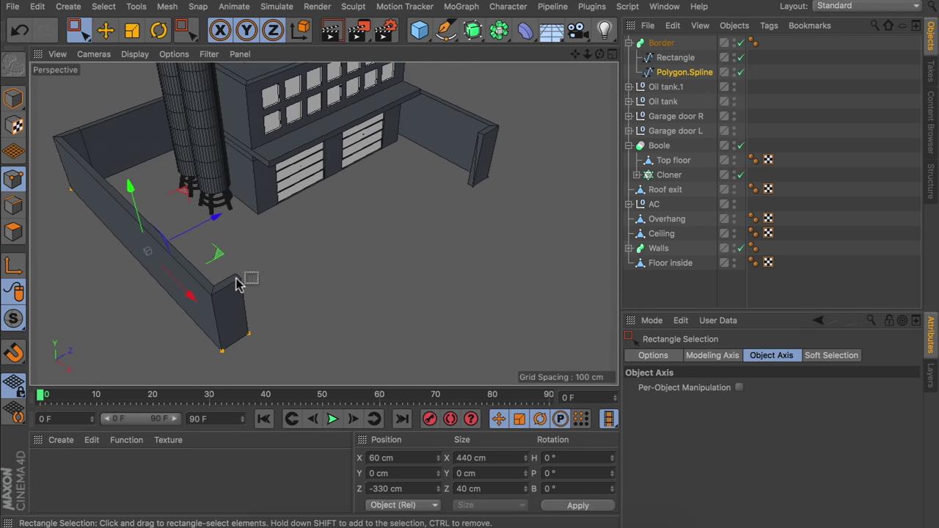
# Extend the front border wall on the tank side by moving its end point to Z -120 cm
pyautogui.click(249, 335)
pyautogui.keyDown('alt'); pyautogui.moveTo(249, 323); pyautogui.dragTo(184, 294); pyautogui.keyUp('alt')
pyautogui.moveTo(224, 267); pyautogui.dragTo(386, 244)
pyautogui.press('F2')
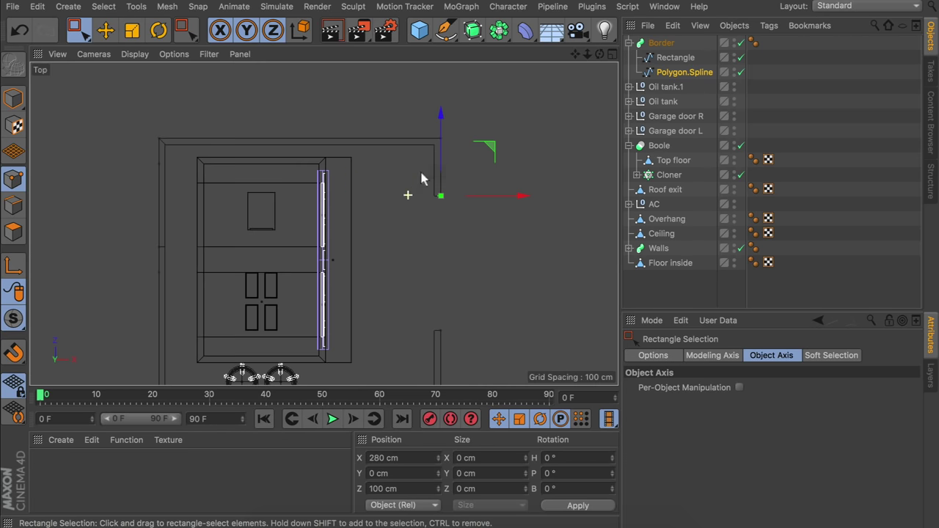
pyautogui.press('F1')
pyautogui.keyDown('alt'); pyautogui.moveTo(278, 152); pyautogui.dragTo(409, 193); pyautogui.keyUp('alt')
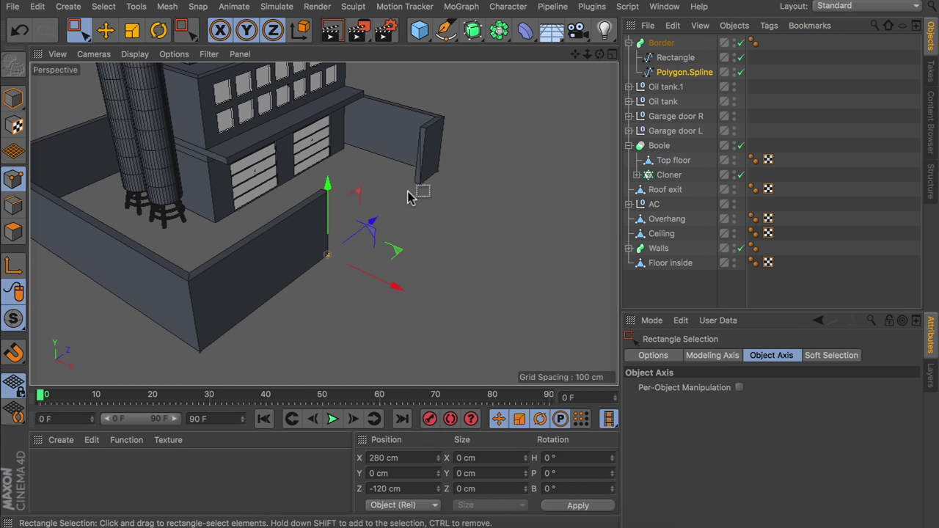
# Add a short outward return at the tank-side end of the border, extending the spline about 30 cm along X
pyautogui.press('e')
pyautogui.moveTo(389, 286); pyautogui.dragTo(412, 299)
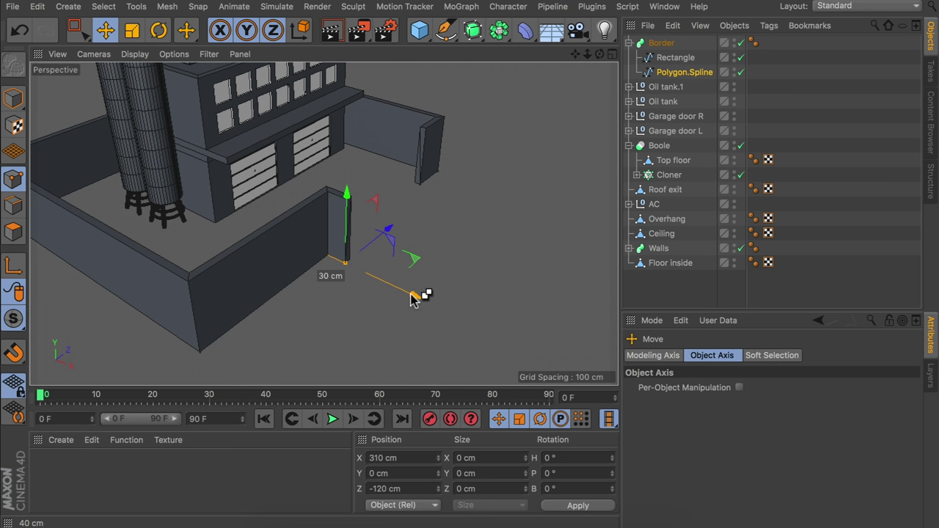
pyautogui.moveTo(411, 294); pyautogui.dragTo(411, 294)
# Extend the border's opposite end at the entrance outward along X and return to Model mode
pyautogui.click(418, 184)
pyautogui.keyDown('alt'); pyautogui.moveTo(428, 205); pyautogui.dragTo(418, 274, button='middle'); pyautogui.keyUp('alt')
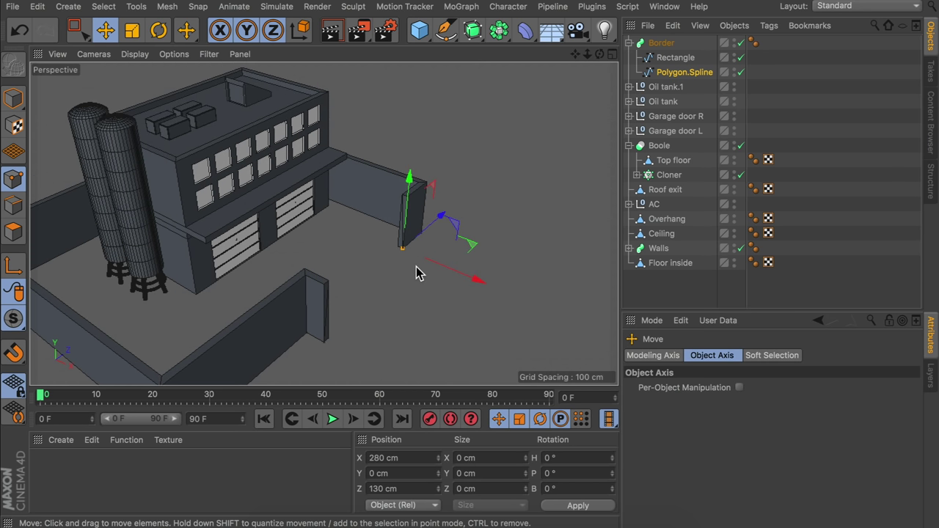
pyautogui.scroll(3, 420, 245)
pyautogui.scroll(1, 389, 263)
pyautogui.moveTo(440, 279); pyautogui.dragTo(333, 300)
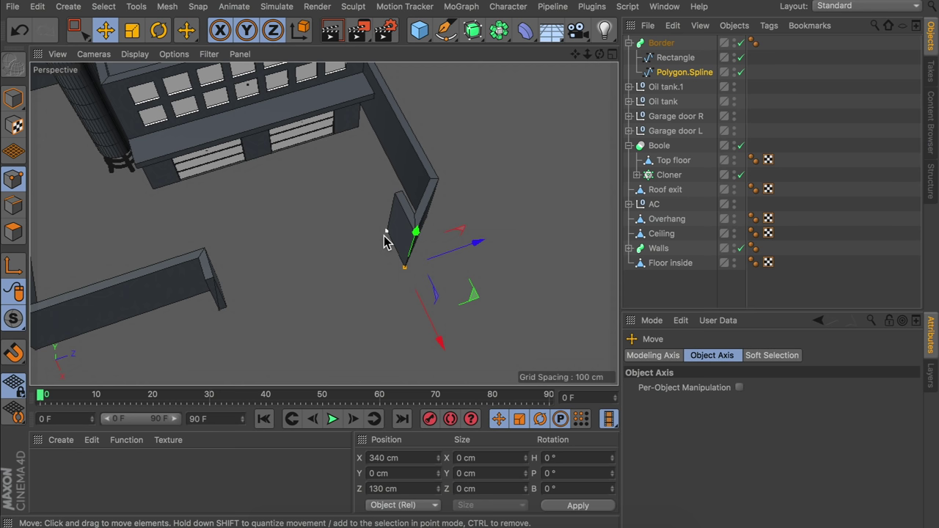
pyautogui.moveTo(387, 241); pyautogui.dragTo(464, 371)
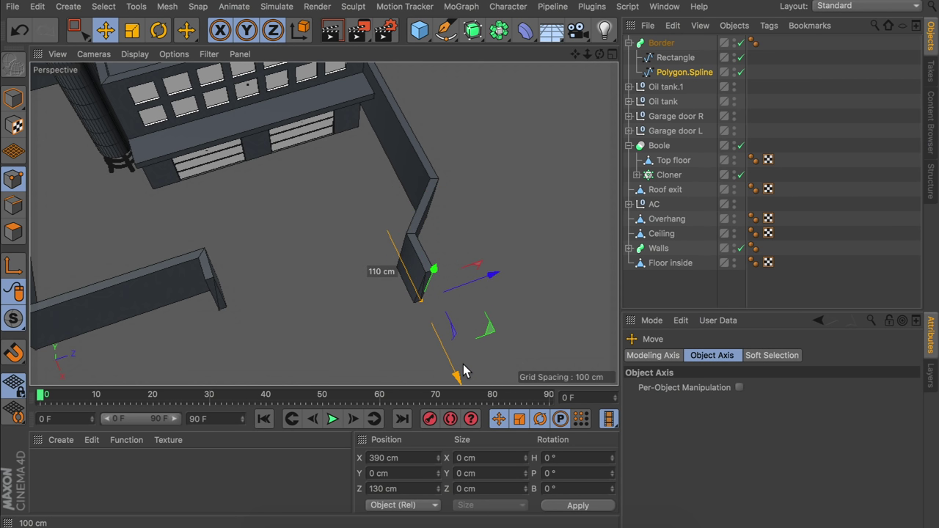
pyautogui.press('0')
pyautogui.moveTo(365, 230); pyautogui.dragTo(429, 277)
pyautogui.keyDown('alt'); pyautogui.moveTo(339, 276); pyautogui.dragTo(389, 242); pyautogui.keyUp('alt')
pyautogui.click(13, 97)
# Lower the border wall by setting the height of its Rectangle profile's points to 50 cm
pyautogui.keyDown('alt'); pyautogui.moveTo(313, 224); pyautogui.dragTo(257, 210); pyautogui.keyUp('alt')
pyautogui.keyDown('alt'); pyautogui.moveTo(257, 210); pyautogui.dragTo(418, 271, button='middle'); pyautogui.keyUp('alt')
pyautogui.keyDown('alt'); pyautogui.moveTo(419, 272); pyautogui.dragTo(371, 258, button='right'); pyautogui.keyUp('alt')
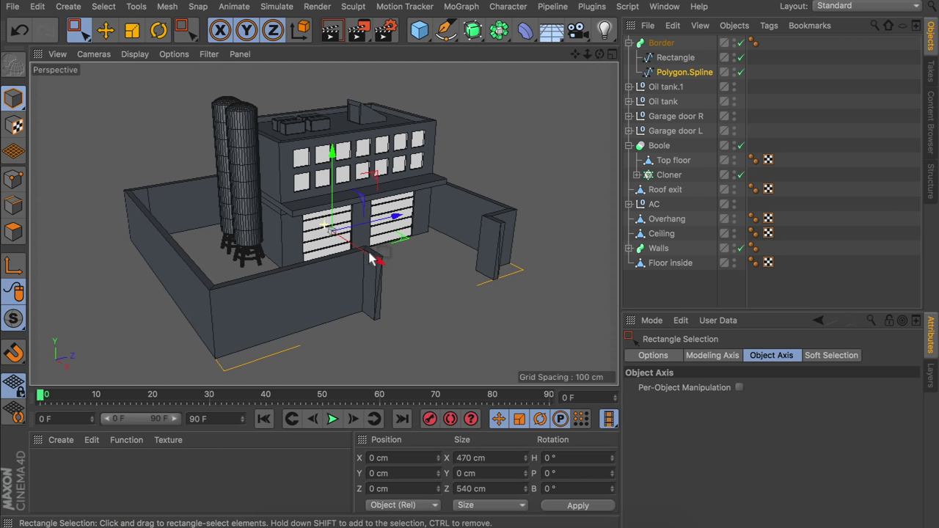
pyautogui.click(675, 59)
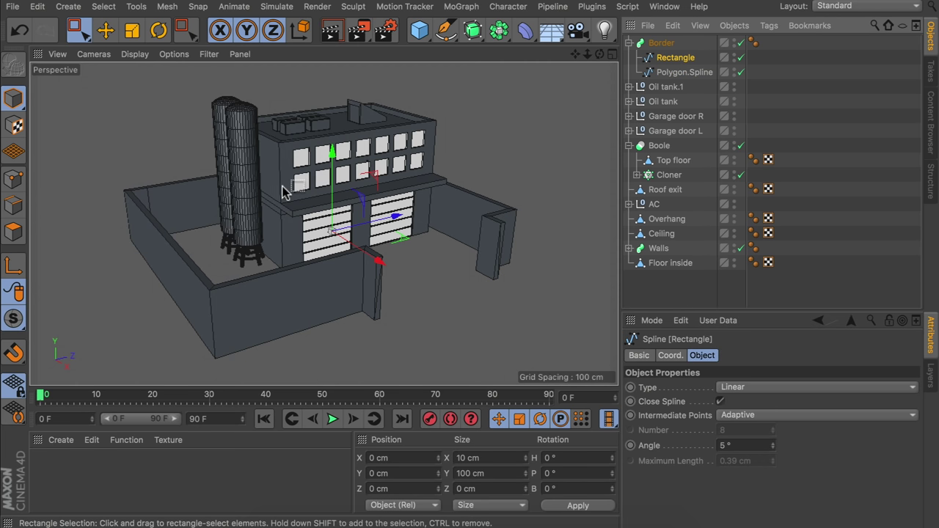
pyautogui.click(14, 178)
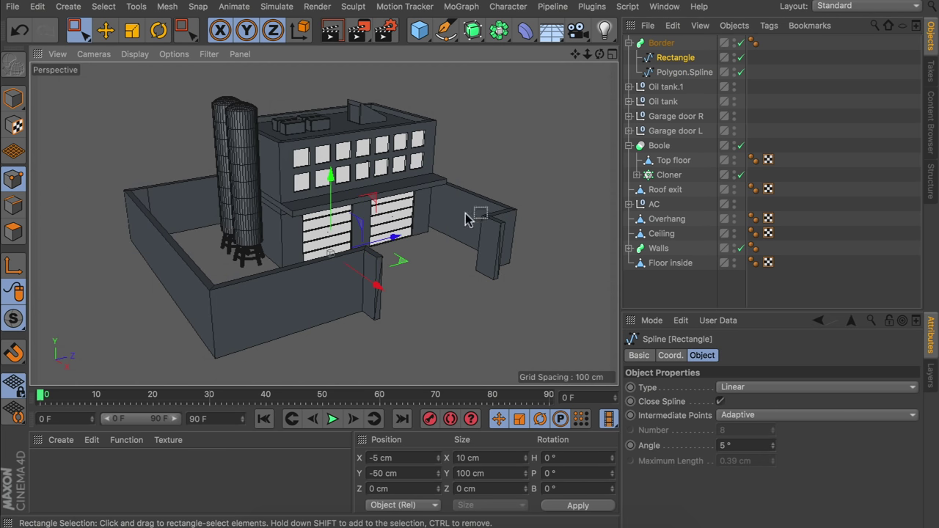
pyautogui.keyDown('alt'); pyautogui.moveTo(466, 215); pyautogui.dragTo(437, 204); pyautogui.keyUp('alt')
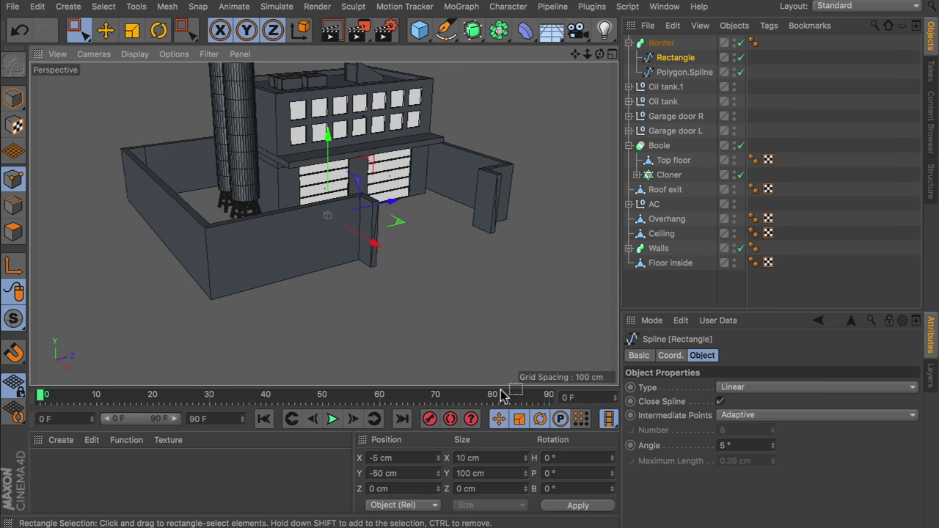
pyautogui.doubleClick(491, 476)
pyautogui.write('50')
pyautogui.press('Return')
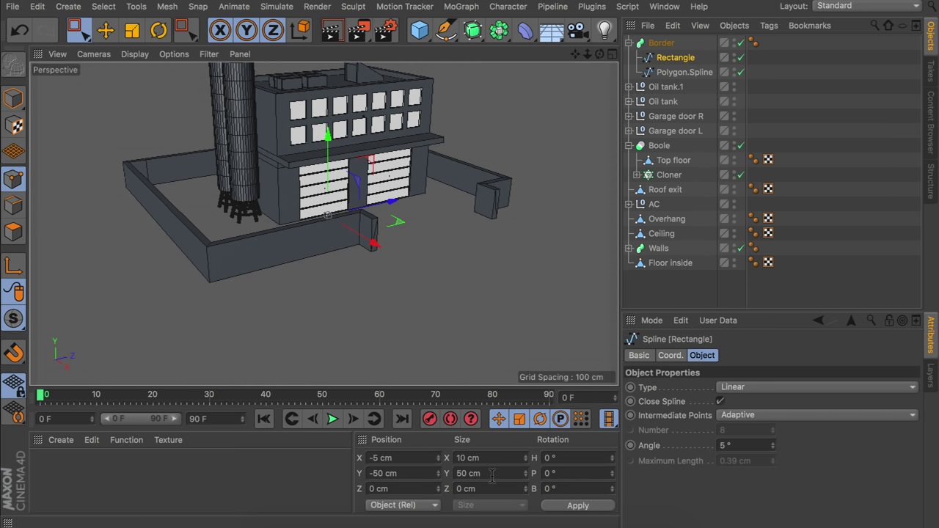
# Move the border's Rectangle profile points up to Y -25 cm in the Front view and return to Model mode in perspective
pyautogui.press('e')
pyautogui.keyDown('alt'); pyautogui.moveTo(416, 204); pyautogui.dragTo(456, 168); pyautogui.keyUp('alt')
pyautogui.middleClick(457, 168)
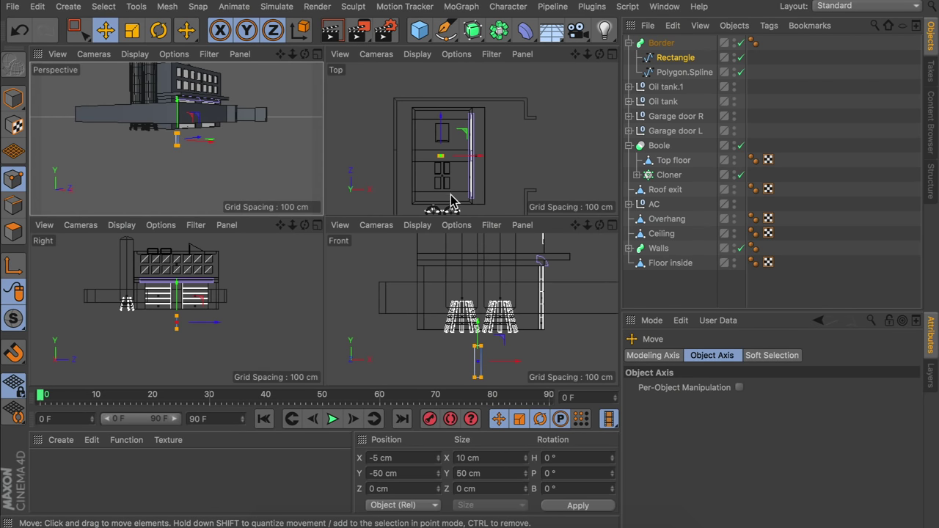
pyautogui.middleClick(451, 284)
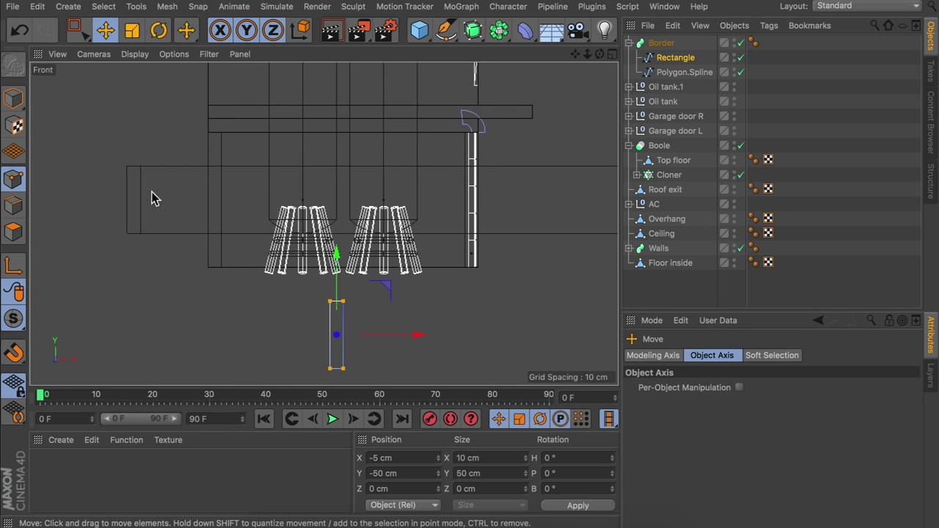
pyautogui.moveTo(336, 255); pyautogui.dragTo(342, 236)
pyautogui.scroll(-5, 407, 473)
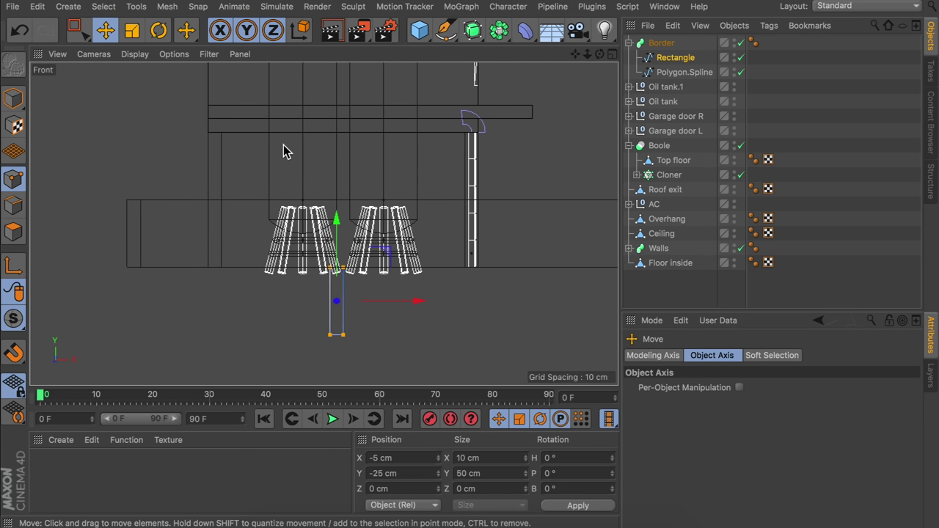
pyautogui.middleClick(176, 141)
pyautogui.middleClick(179, 140)
pyautogui.keyDown('alt'); pyautogui.moveTo(178, 139); pyautogui.dragTo(346, 220); pyautogui.keyUp('alt')
pyautogui.keyDown('alt'); pyautogui.moveTo(346, 220); pyautogui.dragTo(290, 275, button='middle'); pyautogui.keyUp('alt')
pyautogui.click(520, 178)
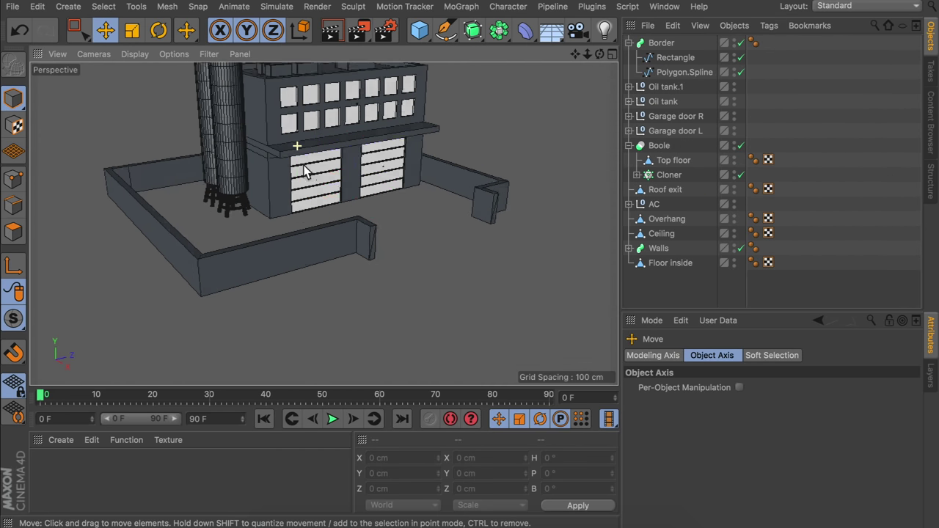
# Start a Pen spline in the Right view with its first point on the building's side wall, at about Y 110, Z 156 cm
pyautogui.scroll(-3, 298, 154)
pyautogui.keyDown('alt'); pyautogui.moveTo(318, 135); pyautogui.dragTo(322, 189, button='middle'); pyautogui.keyUp('alt')
pyautogui.keyDown('alt'); pyautogui.moveTo(366, 159); pyautogui.dragTo(211, 145); pyautogui.keyUp('alt')
pyautogui.scroll(3, 440, 151)
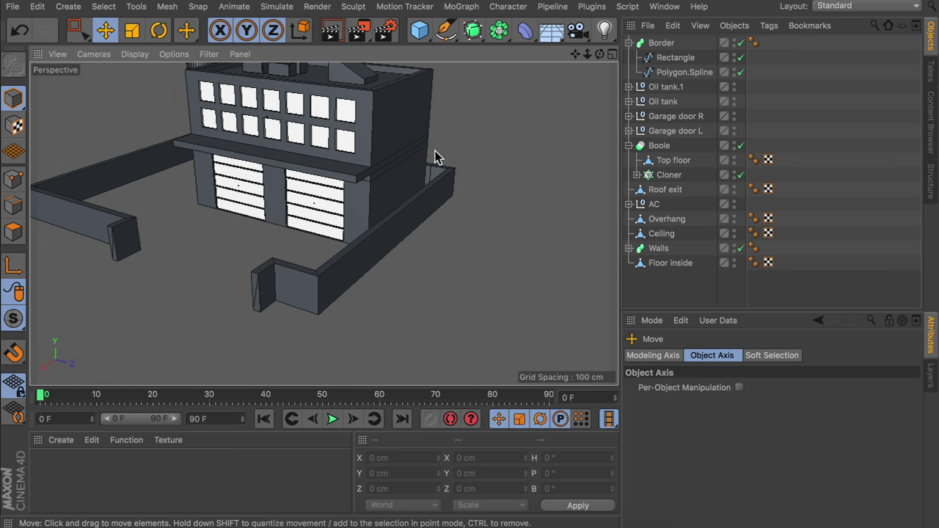
pyautogui.keyDown('alt'); pyautogui.moveTo(450, 184); pyautogui.dragTo(352, 181, button='middle'); pyautogui.keyUp('alt')
pyautogui.keyDown('alt'); pyautogui.moveTo(330, 181); pyautogui.dragTo(370, 182); pyautogui.keyUp('alt')
pyautogui.click(442, 29)
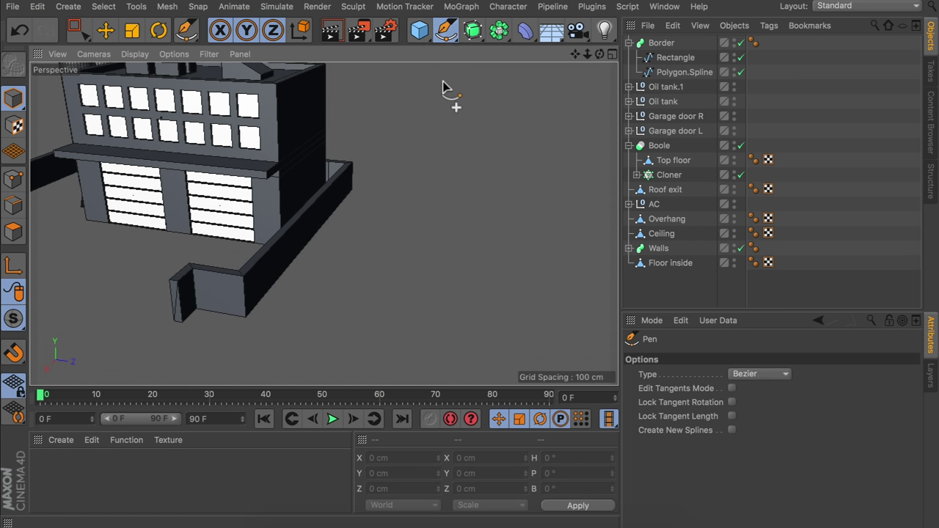
pyautogui.middleClick(447, 90)
pyautogui.middleClick(241, 257)
pyautogui.scroll(7, 447, 161)
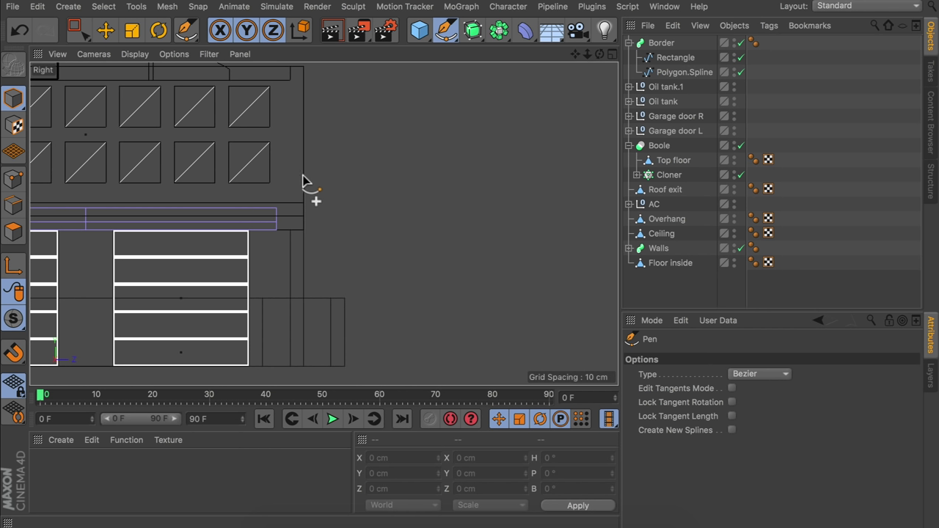
pyautogui.click(299, 217)
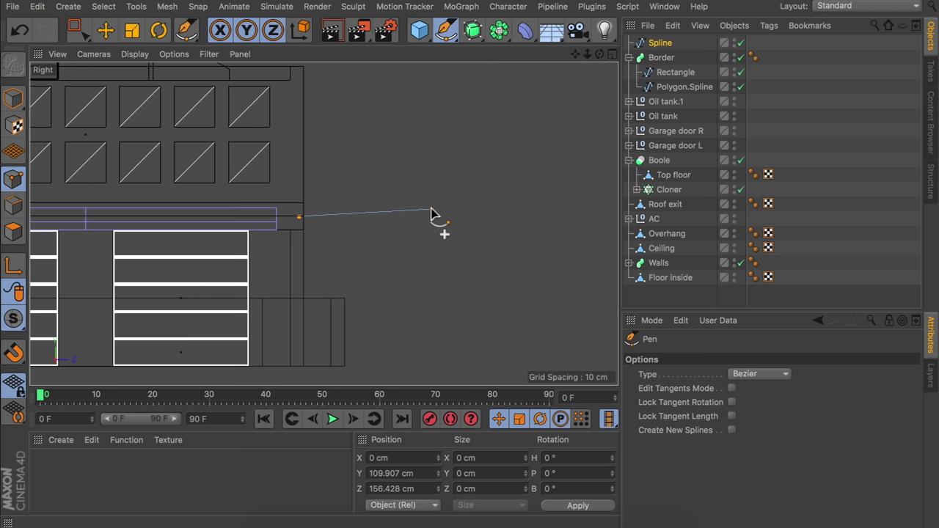
# Extend the spline by copying its end point 120 cm outward along Z, and then 130 cm straight down
pyautogui.press('e')
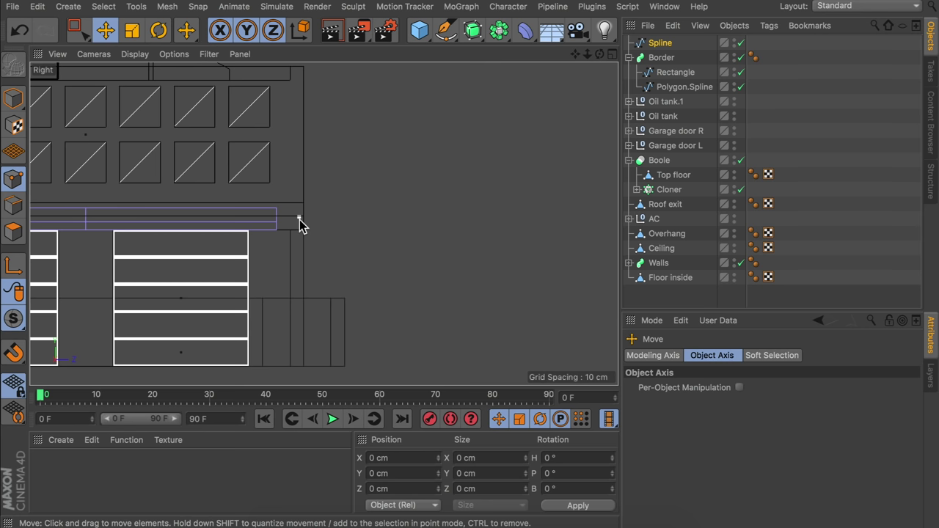
pyautogui.moveTo(300, 224); pyautogui.dragTo(539, 218)
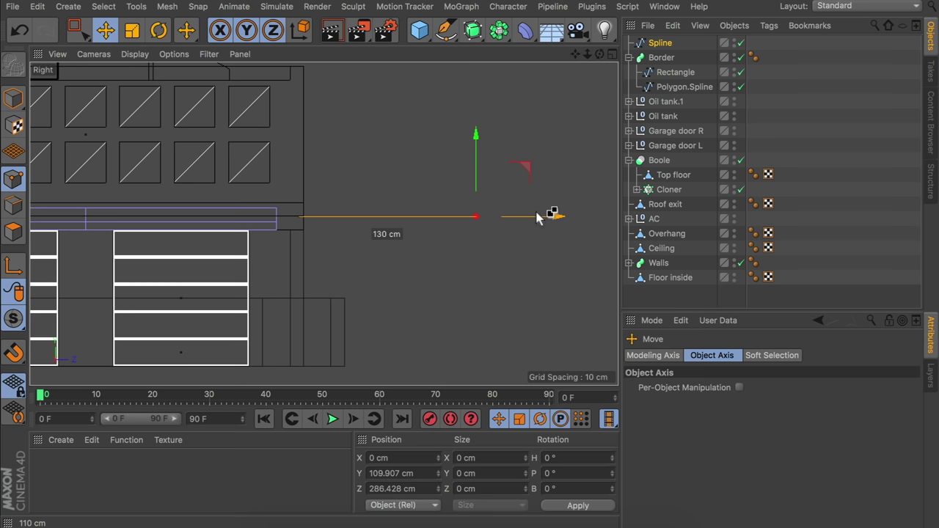
pyautogui.moveTo(540, 218); pyautogui.dragTo(523, 218)
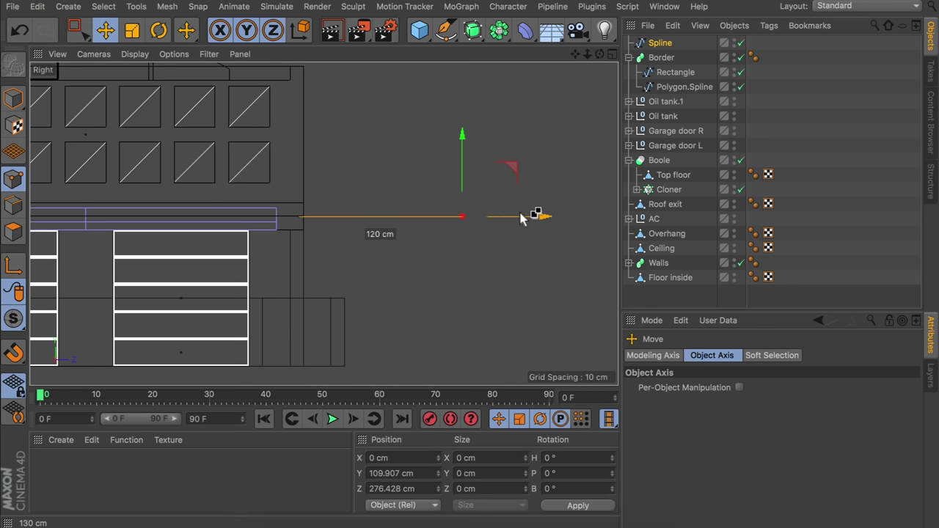
pyautogui.moveTo(462, 181); pyautogui.dragTo(474, 350)
pyautogui.keyDown('alt'); pyautogui.moveTo(432, 260); pyautogui.dragTo(408, 201, button='middle'); pyautogui.keyUp('alt')
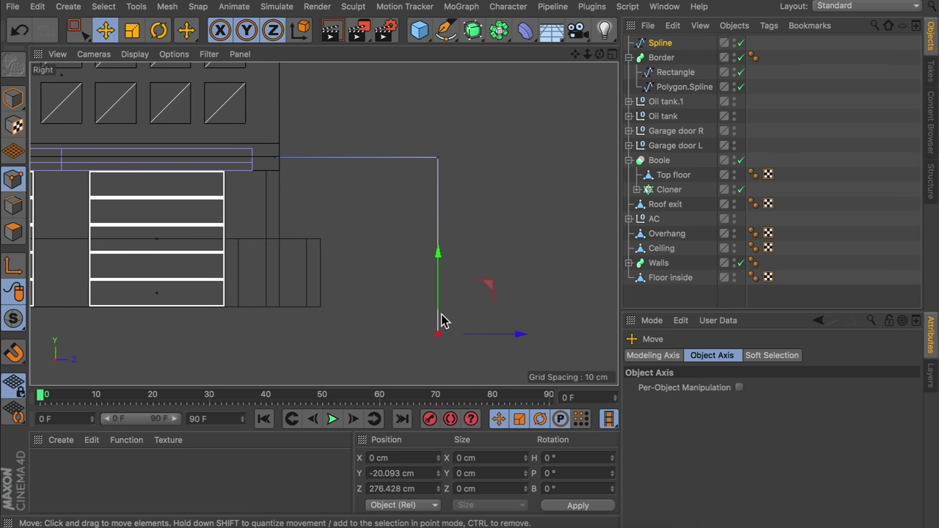
# Chamfer the corner point of the new spline with a 50 cm radius
pyautogui.hotkey('ctrl', 'z')
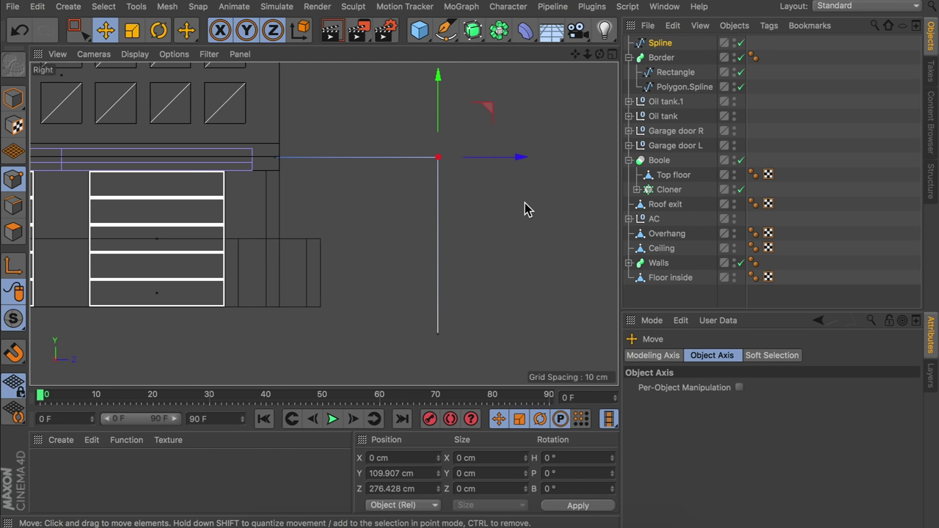
pyautogui.rightClick(524, 210)
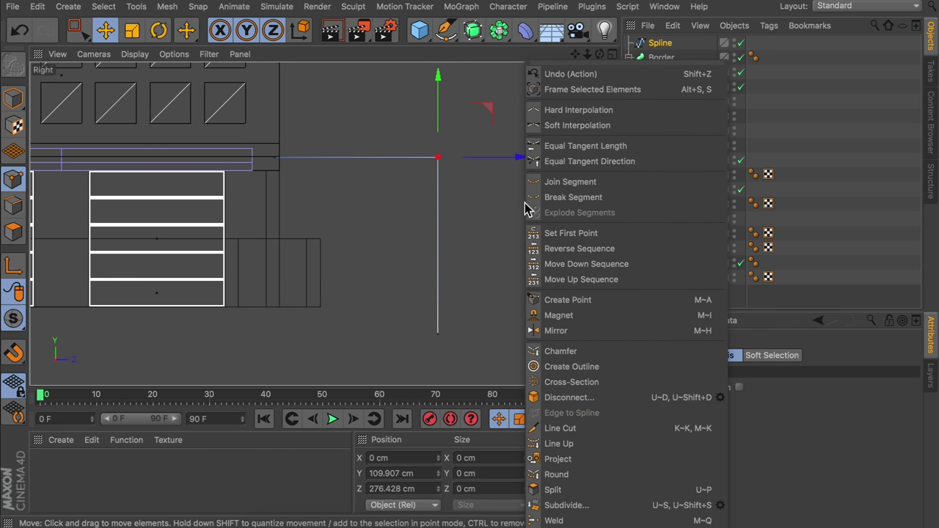
pyautogui.click(562, 351)
pyautogui.moveTo(381, 224); pyautogui.dragTo(420, 225)
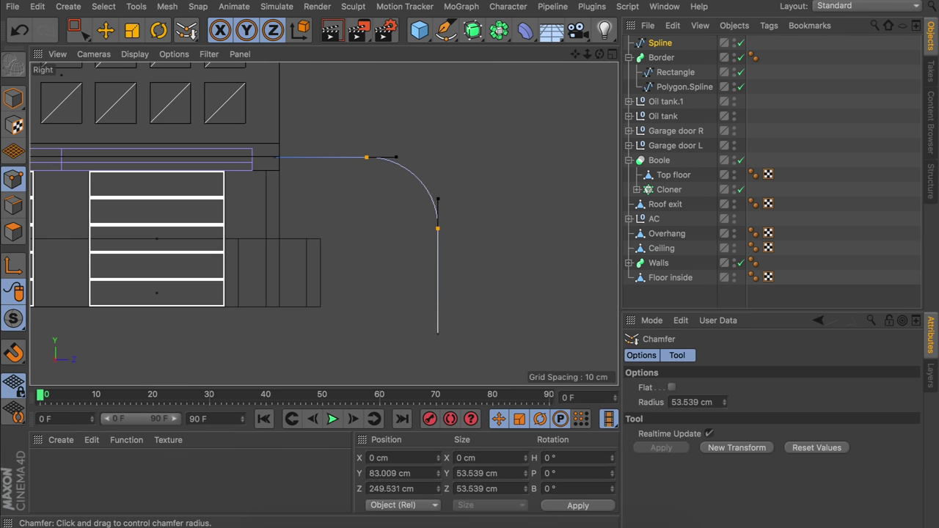
pyautogui.doubleClick(683, 402)
pyautogui.write('50')
pyautogui.press('Return')
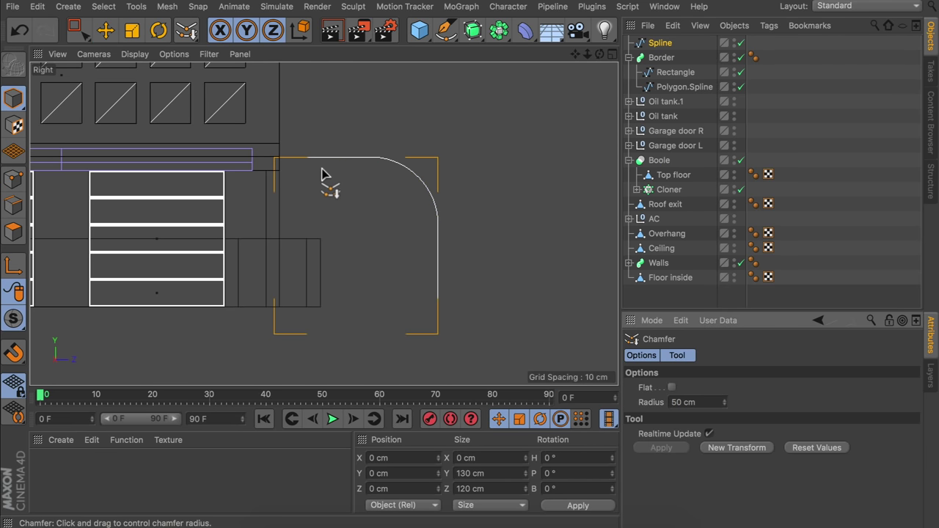
# Create a Sweep with a Circle as profile and the new spline as path, nesting both under it
pyautogui.middleClick(323, 174)
pyautogui.middleClick(335, 151)
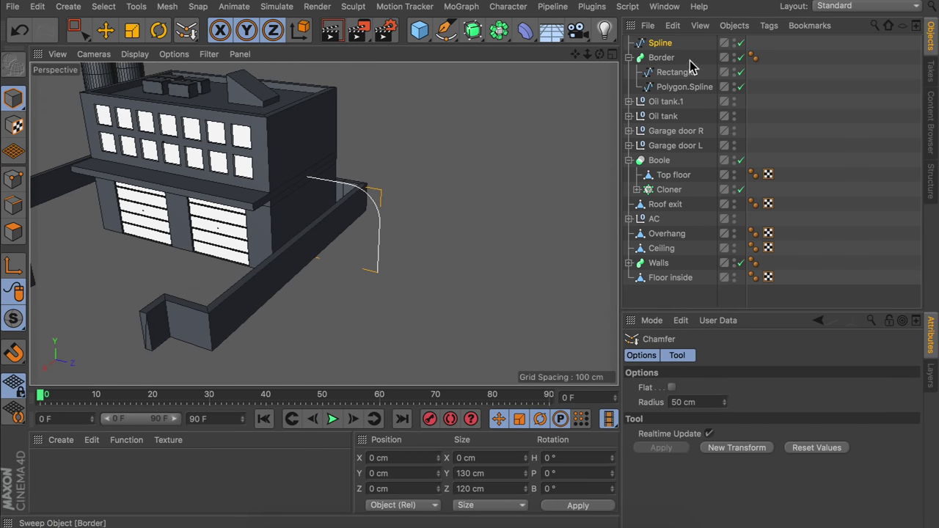
pyautogui.moveTo(472, 30); pyautogui.dragTo(516, 99)
pyautogui.moveTo(446, 29); pyautogui.dragTo(577, 79)
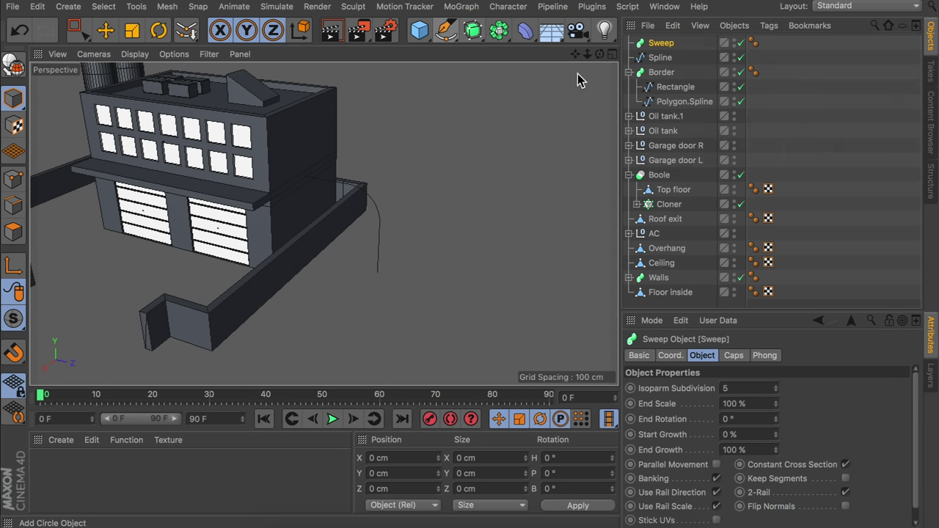
pyautogui.moveTo(660, 44)
pyautogui.mouseDown()
pyautogui.moveTo(663, 74)
pyautogui.moveTo(664, 43)
pyautogui.mouseUp()
pyautogui.keyDown('shift'); pyautogui.click(660, 72); pyautogui.keyUp('shift')
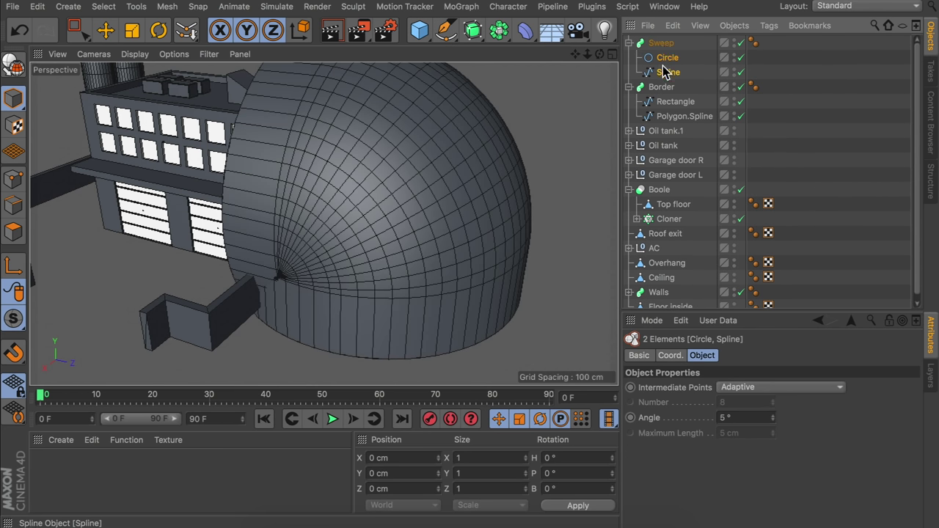
# Scale the Sweep's Circle profile down to about 63 cm across to form a pipe beside the building
pyautogui.click(664, 58)
pyautogui.press('t')
pyautogui.moveTo(531, 140); pyautogui.dragTo(441, 141)
pyautogui.keyDown('alt'); pyautogui.moveTo(367, 187); pyautogui.dragTo(388, 190); pyautogui.keyUp('alt')
pyautogui.moveTo(507, 132); pyautogui.dragTo(379, 167)
pyautogui.scroll(-4, 396, 193)
pyautogui.keyDown('alt'); pyautogui.moveTo(409, 196); pyautogui.dragTo(389, 178); pyautogui.keyUp('alt')
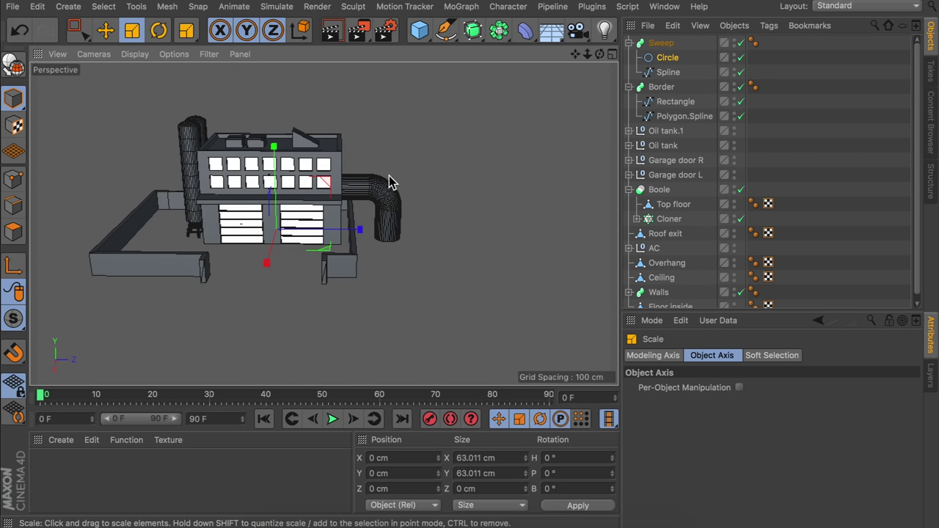
# Select the pipe's path spline and set its intermediate points to Subdivided
pyautogui.press('e')
pyautogui.click(382, 189)
pyautogui.scroll(10, 455, 137)
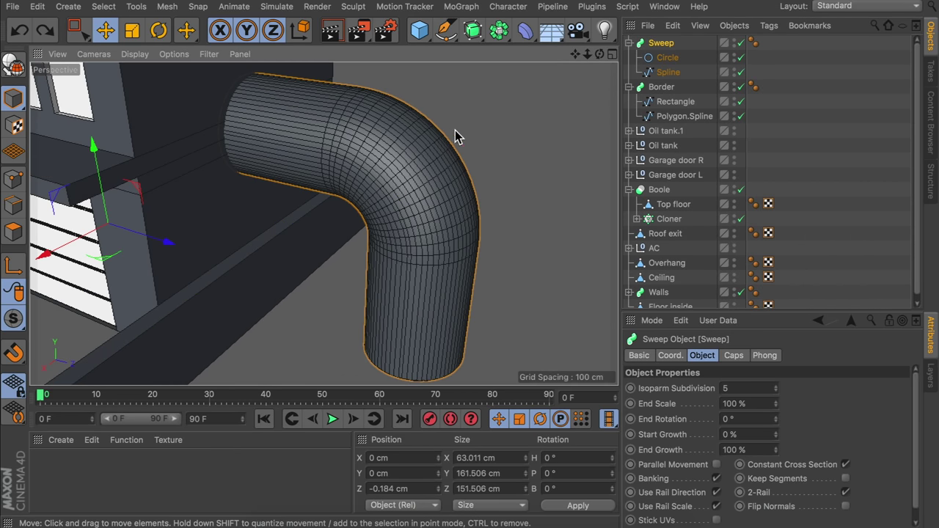
pyautogui.click(672, 72)
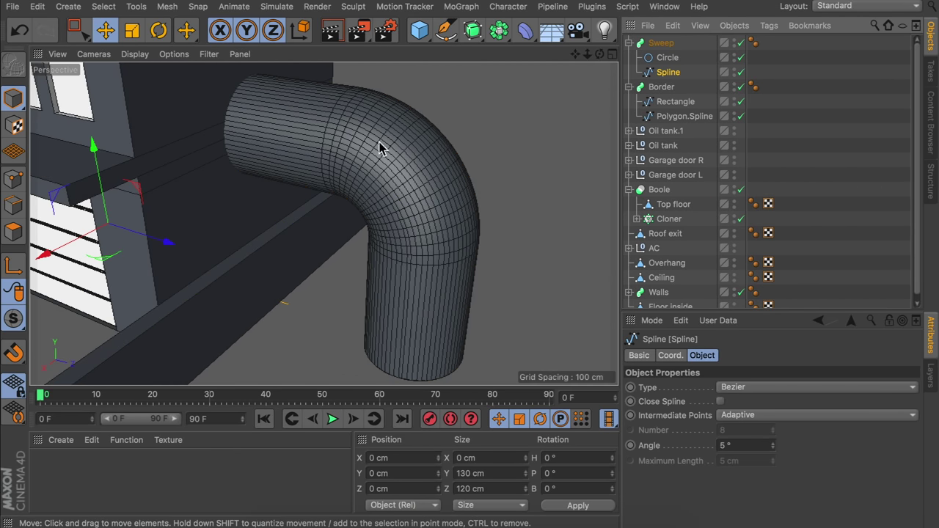
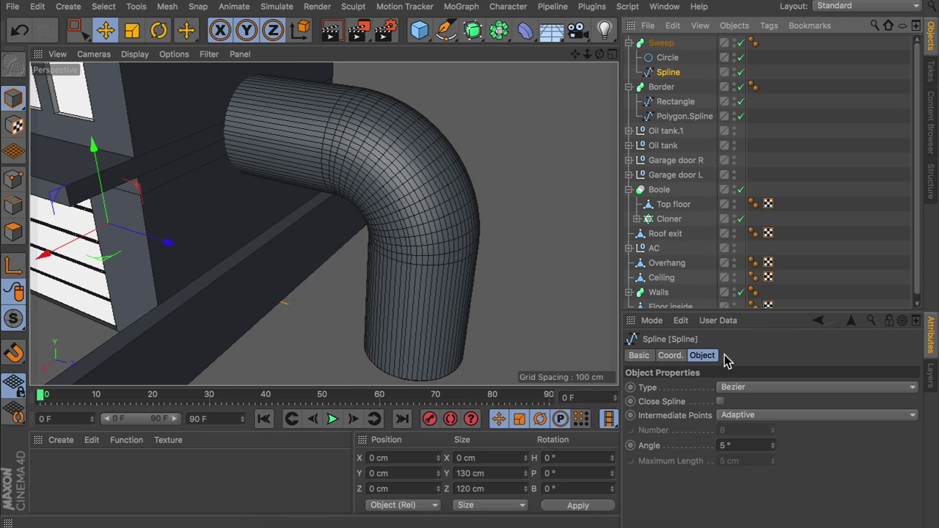
pyautogui.click(738, 418)
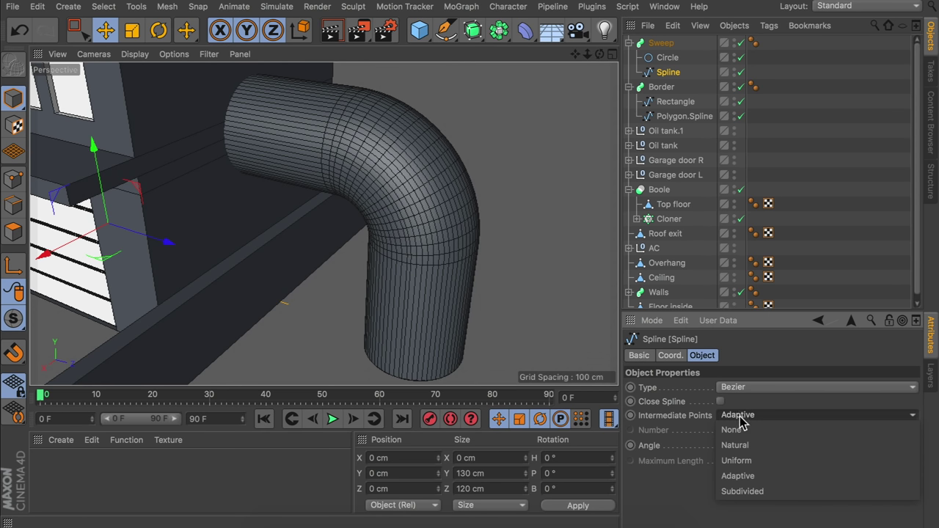
pyautogui.click(745, 492)
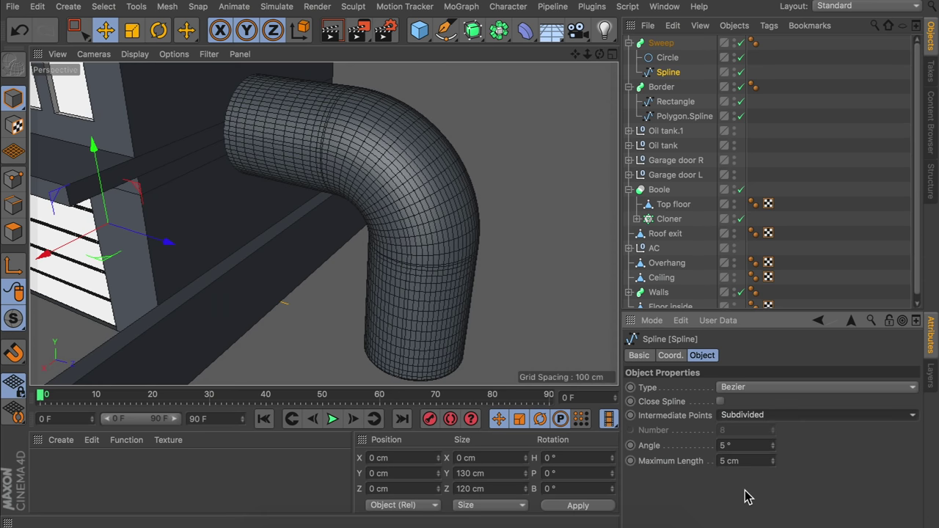
# Try Natural intermediate points on the path spline and inspect the pipe's bend
pyautogui.click(739, 415)
pyautogui.click(741, 445)
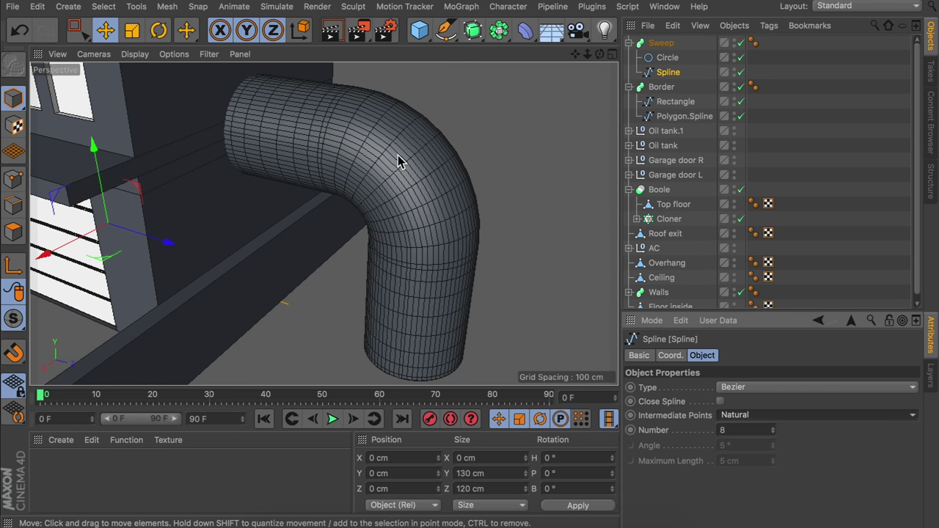
pyautogui.keyDown('alt'); pyautogui.moveTo(400, 186); pyautogui.dragTo(474, 153); pyautogui.keyUp('alt')
pyautogui.keyDown('alt'); pyautogui.moveTo(411, 197); pyautogui.dragTo(406, 149, button='middle'); pyautogui.keyUp('alt')
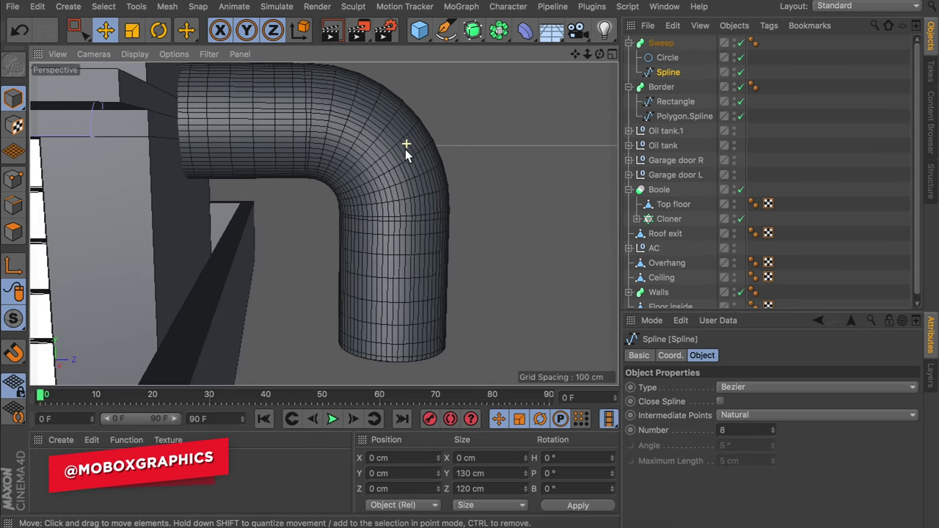
pyautogui.scroll(-1, 406, 149)
# Switch the path spline's intermediate points back to Subdivided, set the angle to 1°, and clear the selection
pyautogui.click(734, 415)
pyautogui.click(752, 491)
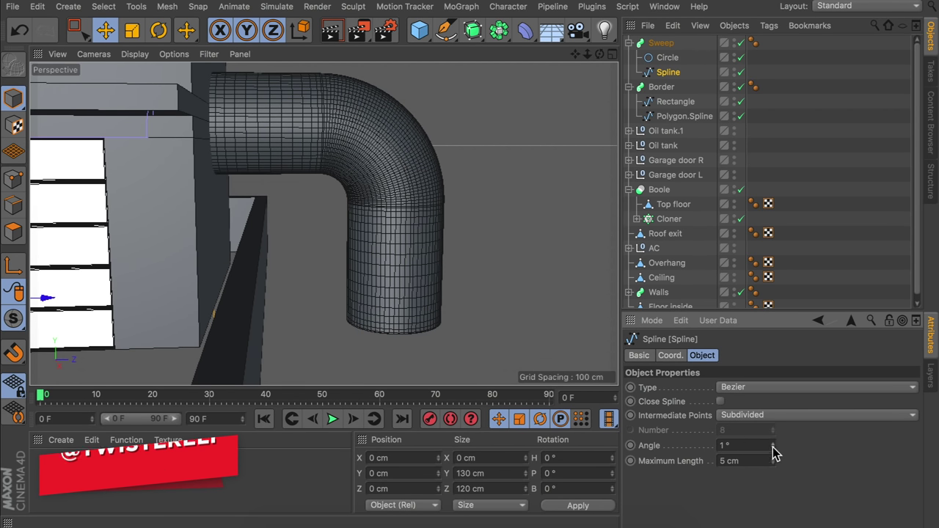
pyautogui.click(805, 161)
# Add a Spherify deformer to the scene and bring the building and pipe into view
pyautogui.keyDown('alt'); pyautogui.moveTo(396, 192); pyautogui.dragTo(391, 228); pyautogui.keyUp('alt')
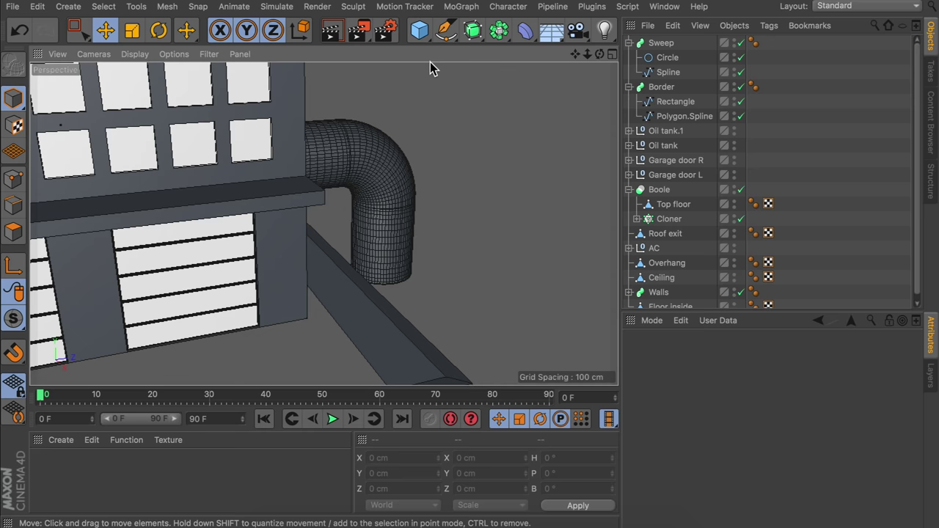
pyautogui.click(525, 29)
pyautogui.click(121, 155)
pyautogui.keyDown('alt'); pyautogui.moveTo(285, 152); pyautogui.dragTo(259, 205); pyautogui.keyUp('alt')
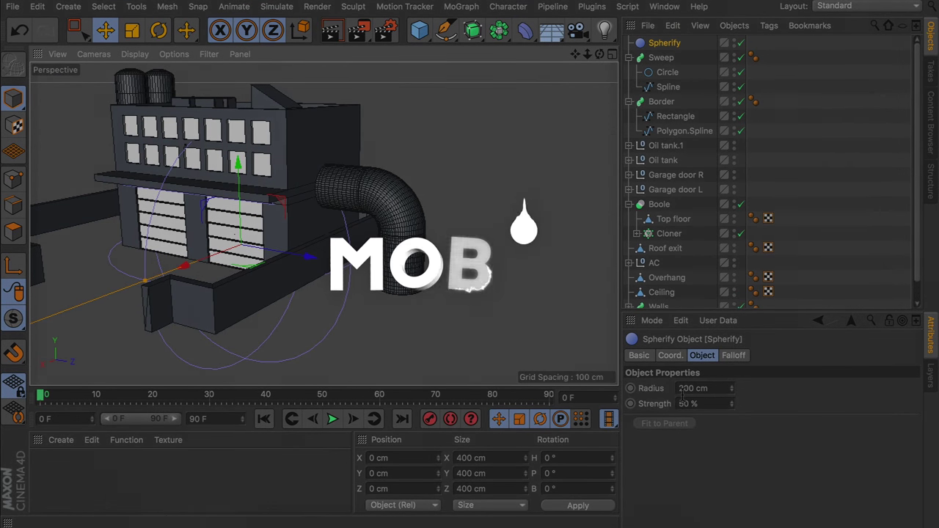